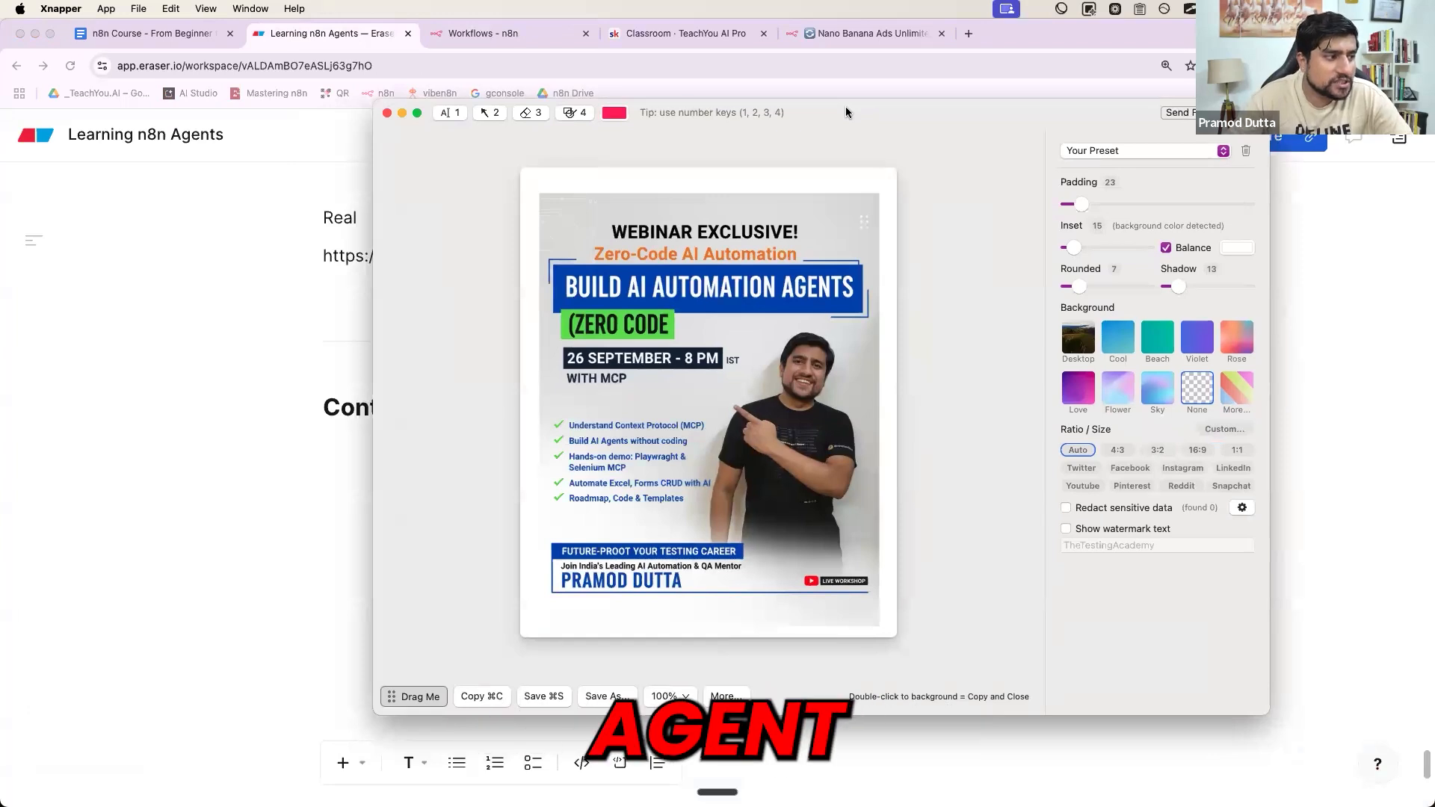
Step: Dismiss the screenshot preview and add separate lines "Trigger →", "Action →" and "Result →" below the Content Creator Agent heading
{"action": "left_click_drag", "start_coordinate": [846, 113], "coordinate": [885, 121]}
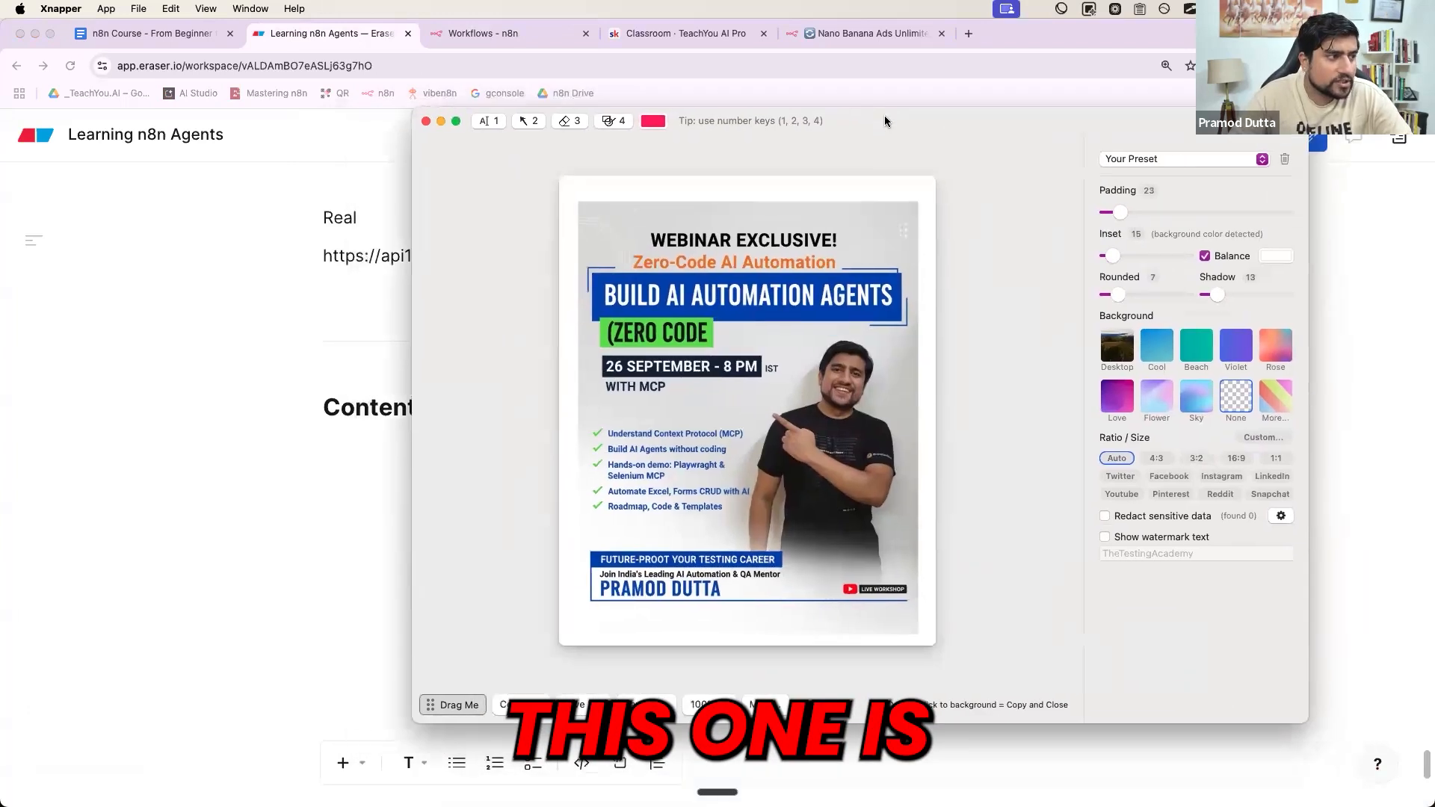
{"action": "key", "text": "Escape"}
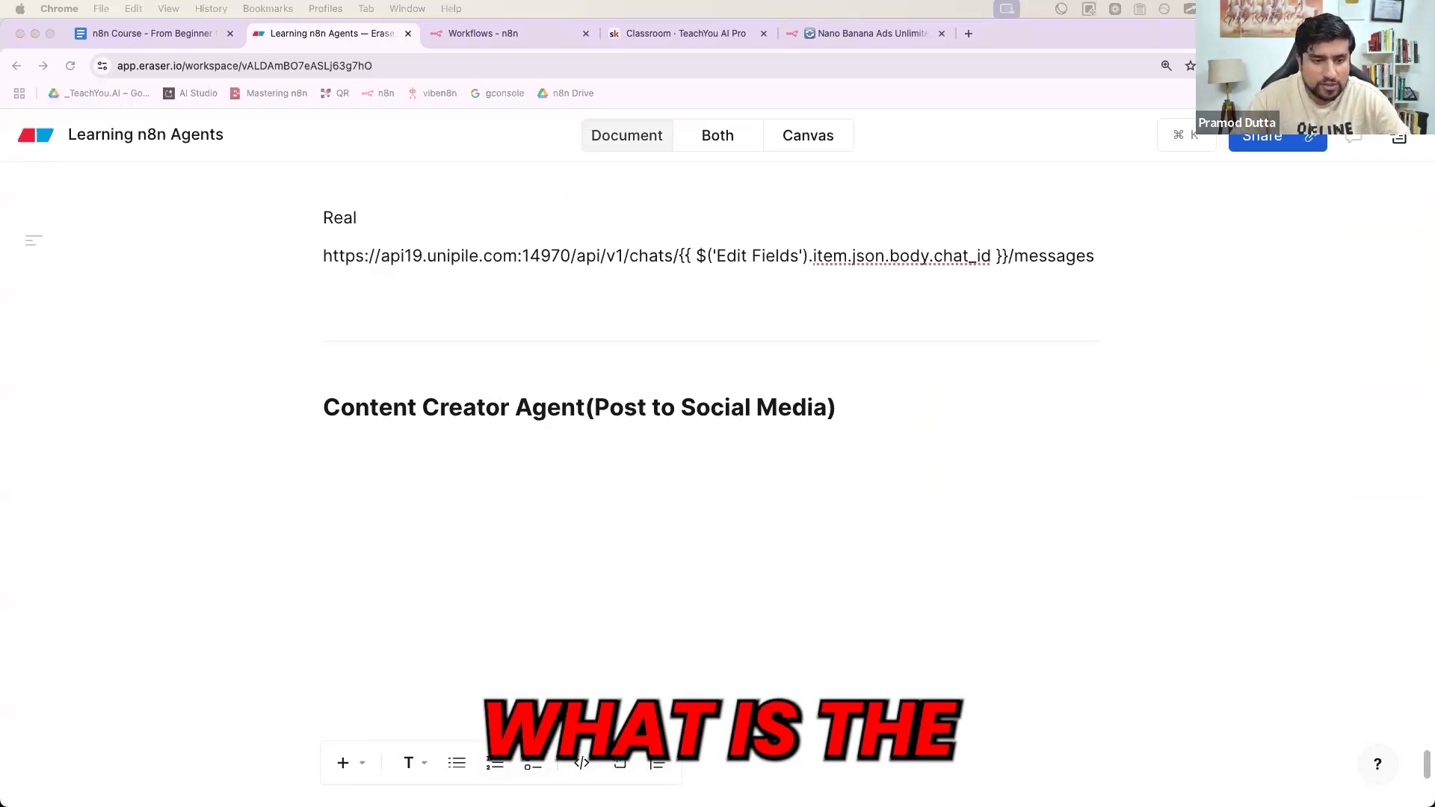
{"action": "left_click", "coordinate": [480, 463]}
{"action": "type", "text": "Trigger ->"}
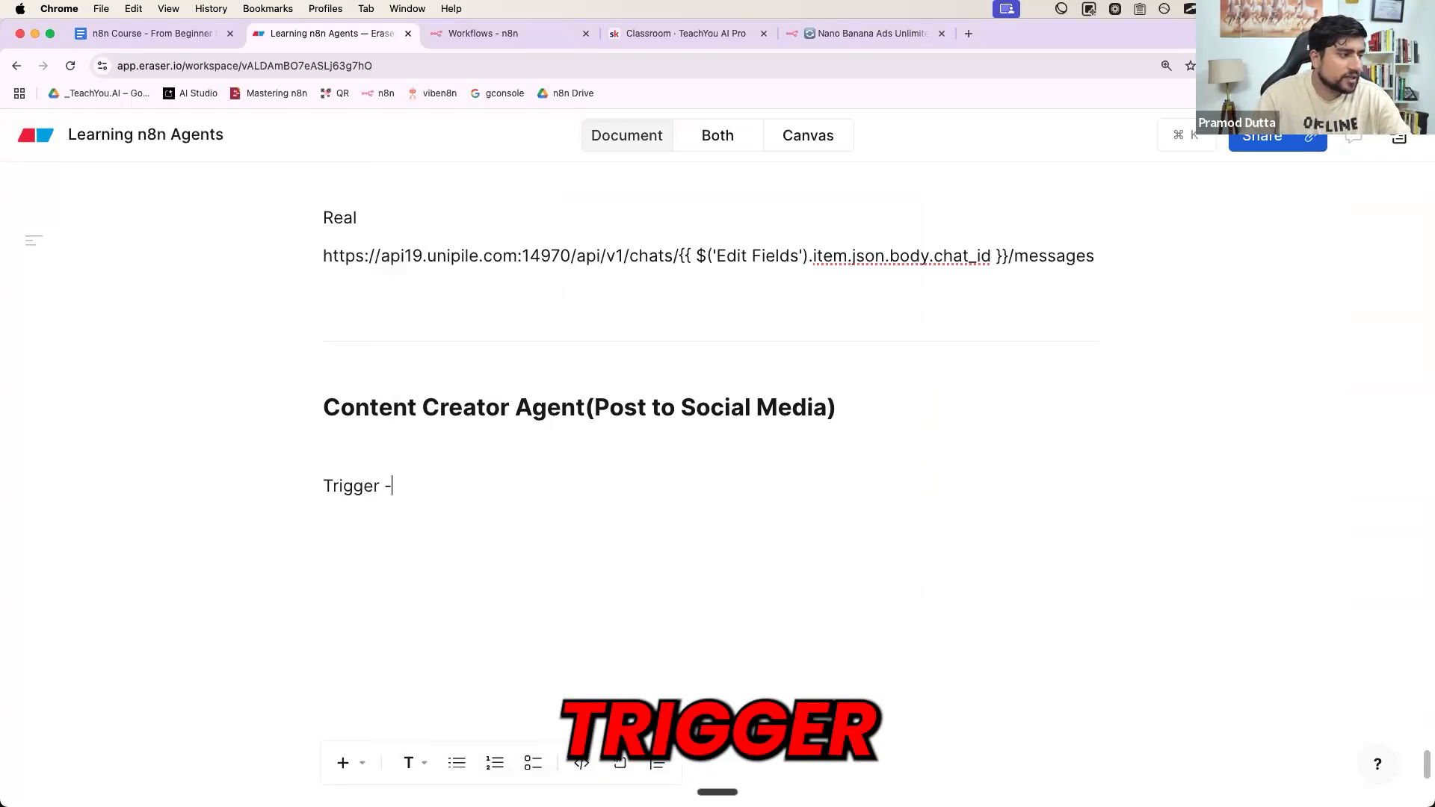
{"action": "key", "text": "Return"}
{"action": "type", "text": "Action -> Res"}
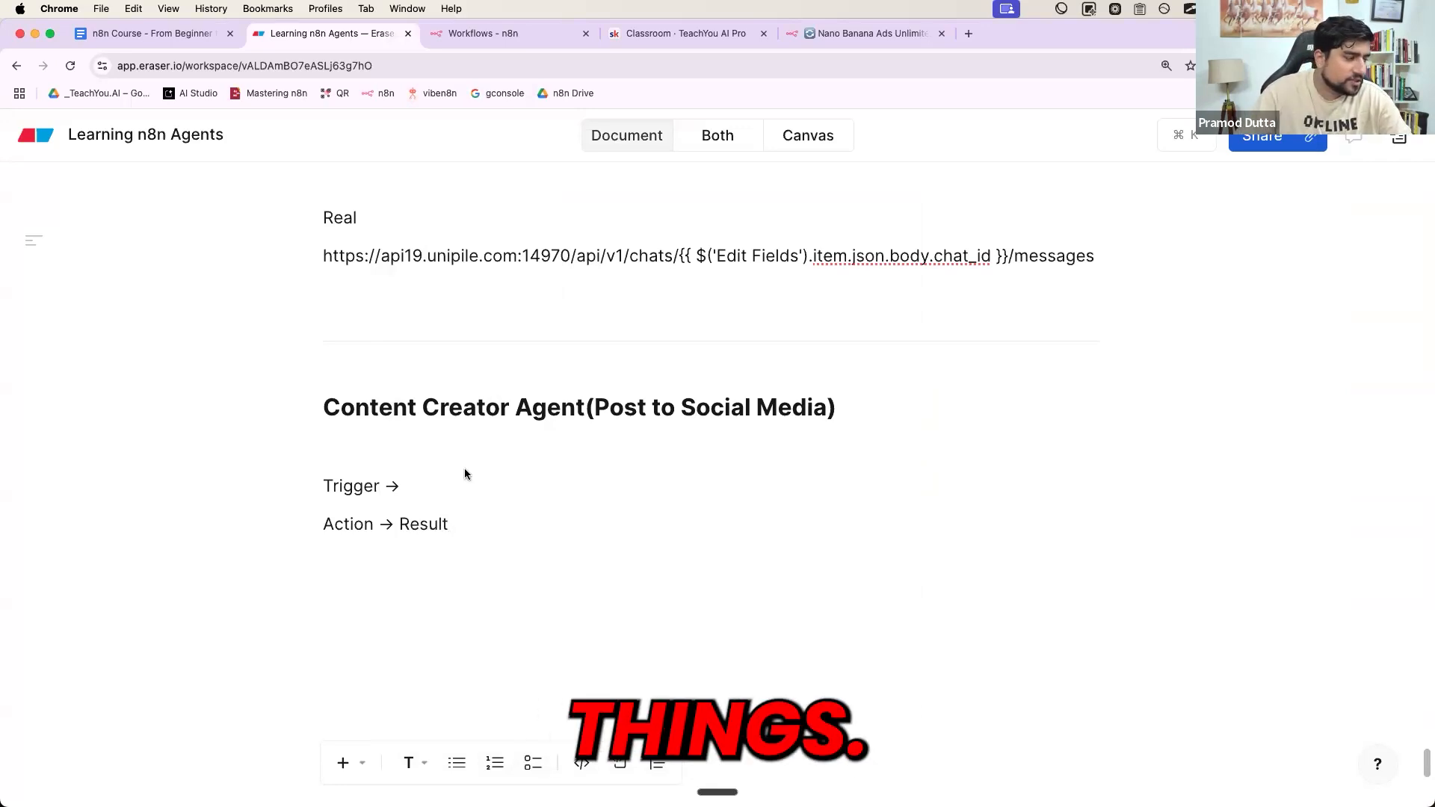
{"action": "type", "text": "ult"}
{"action": "left_click", "coordinate": [399, 525]}
{"action": "key", "text": "Return"}
{"action": "left_click", "coordinate": [432, 556]}
{"action": "type", "text": "->"}
Step: Fill in the Trigger line with "n8n Trigger" and add a bullet below it reading "Ask the user to upload photo."
{"action": "left_click", "coordinate": [408, 482]}
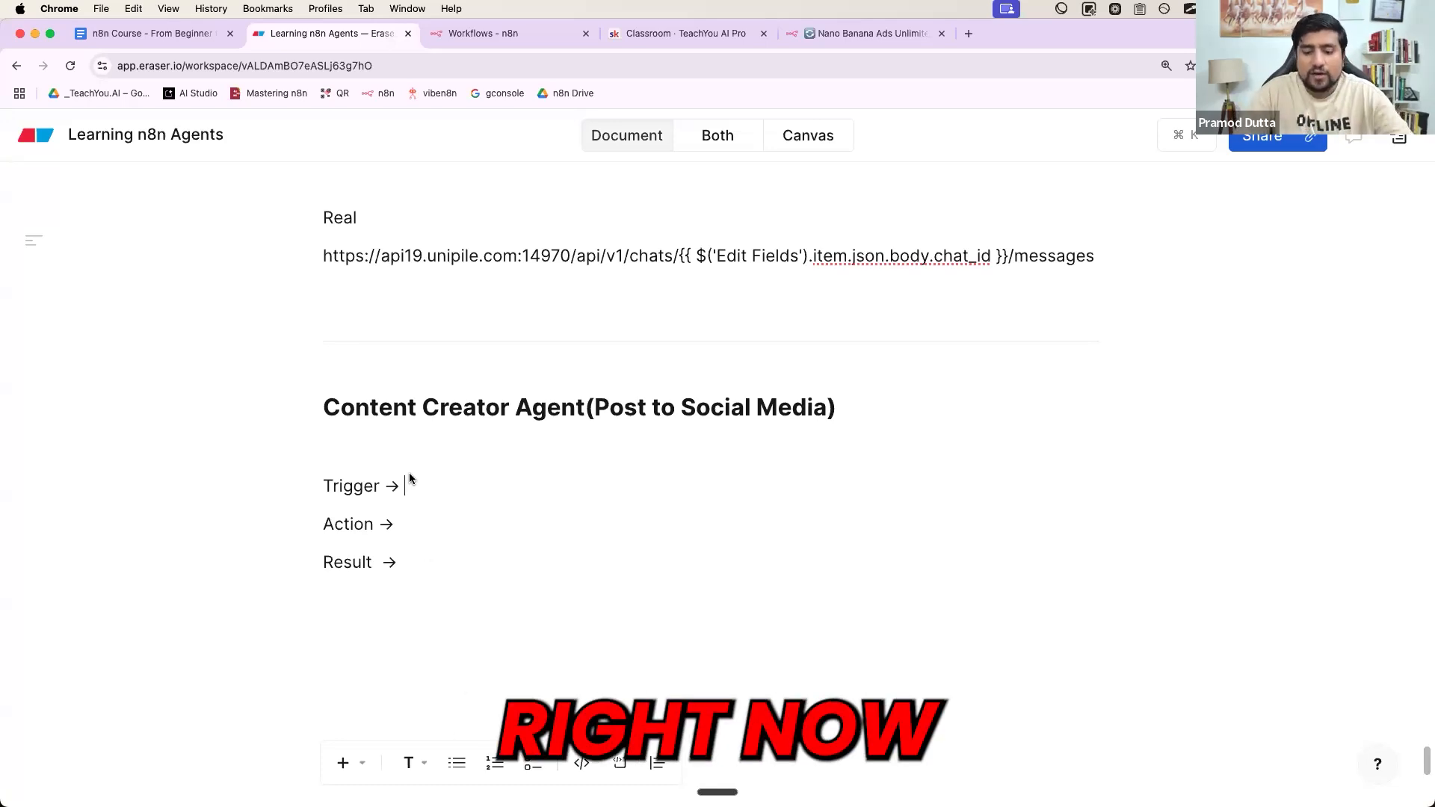
{"action": "type", "text": "n8n Trigger"}
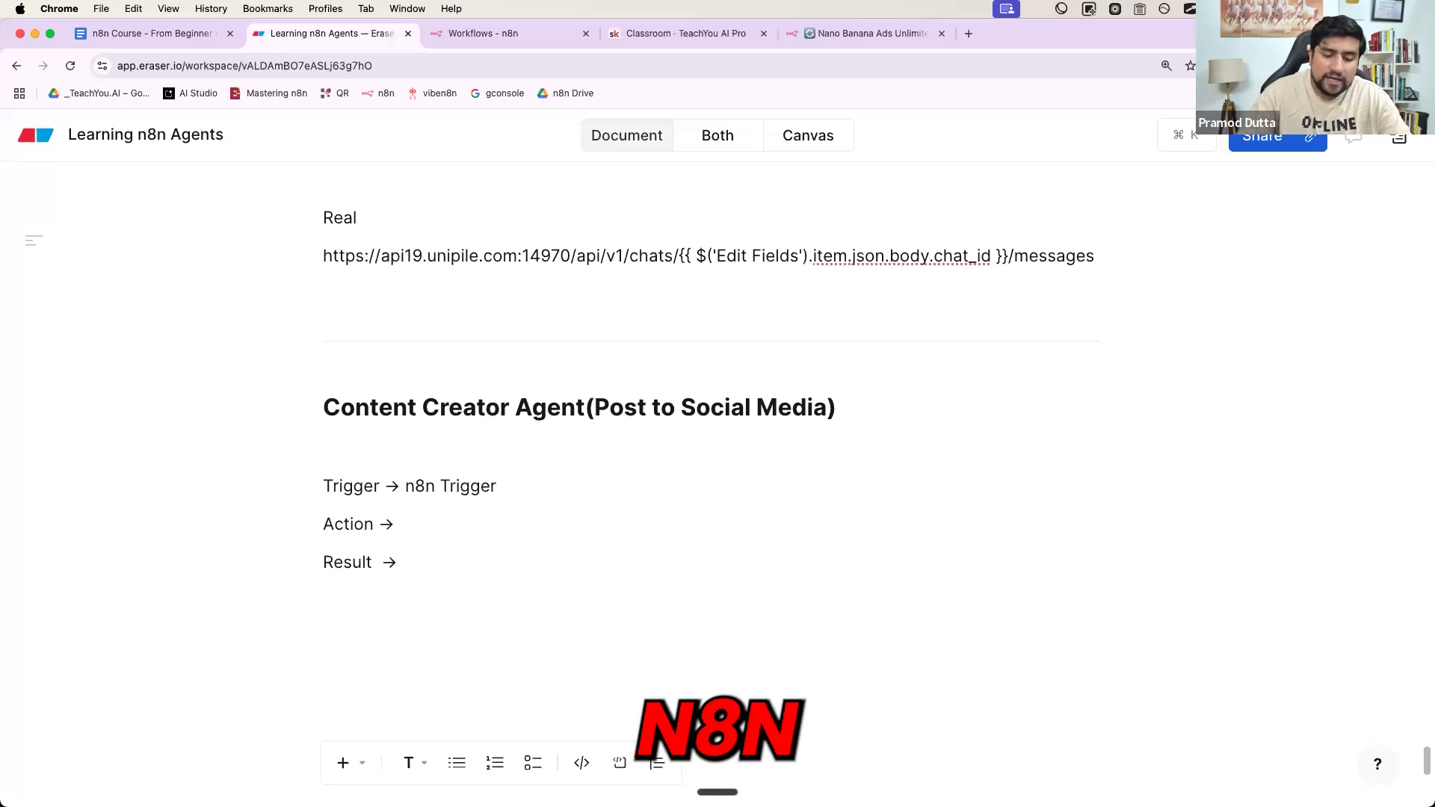
{"action": "key", "text": "Return"}
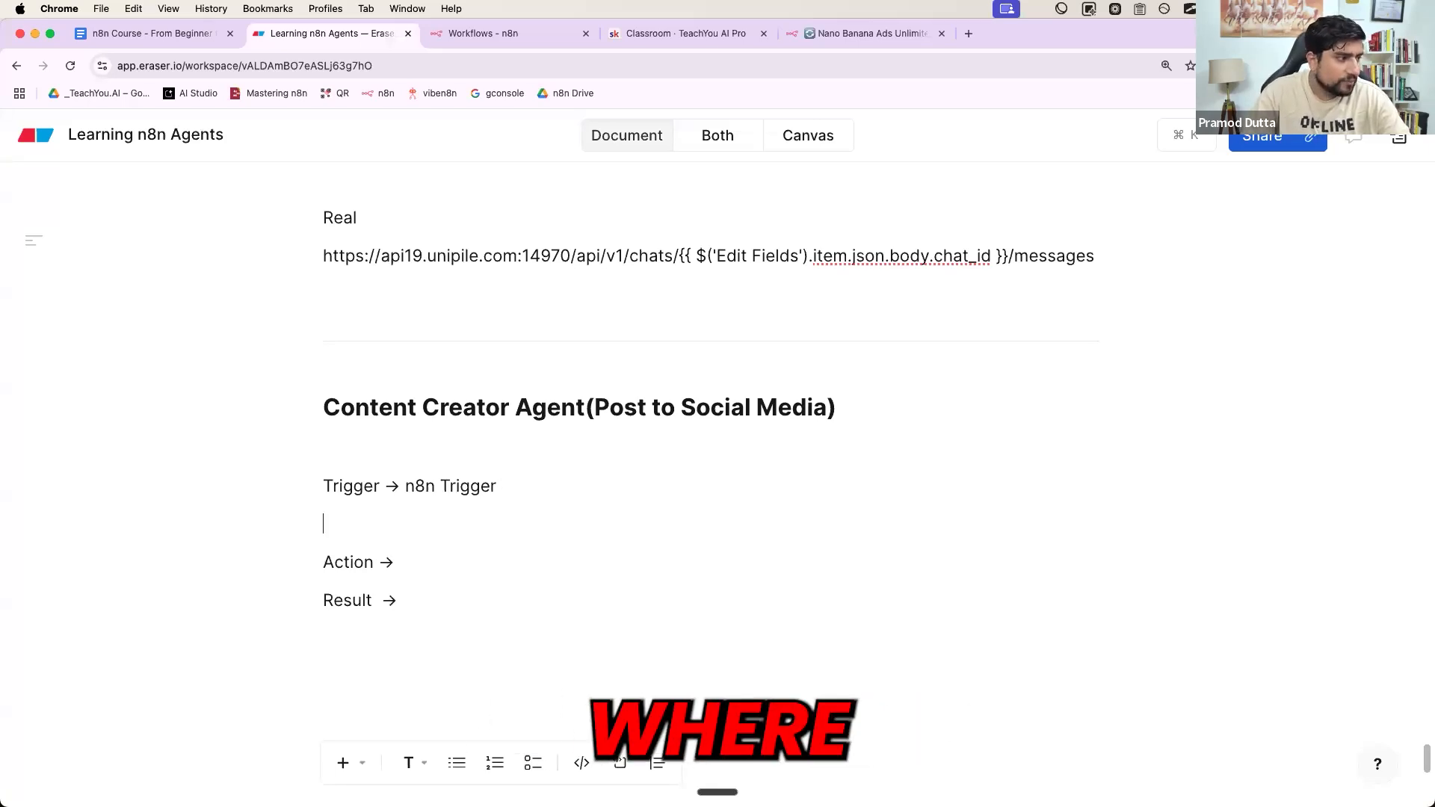
{"action": "type", "text": "- Ask the user to u"}
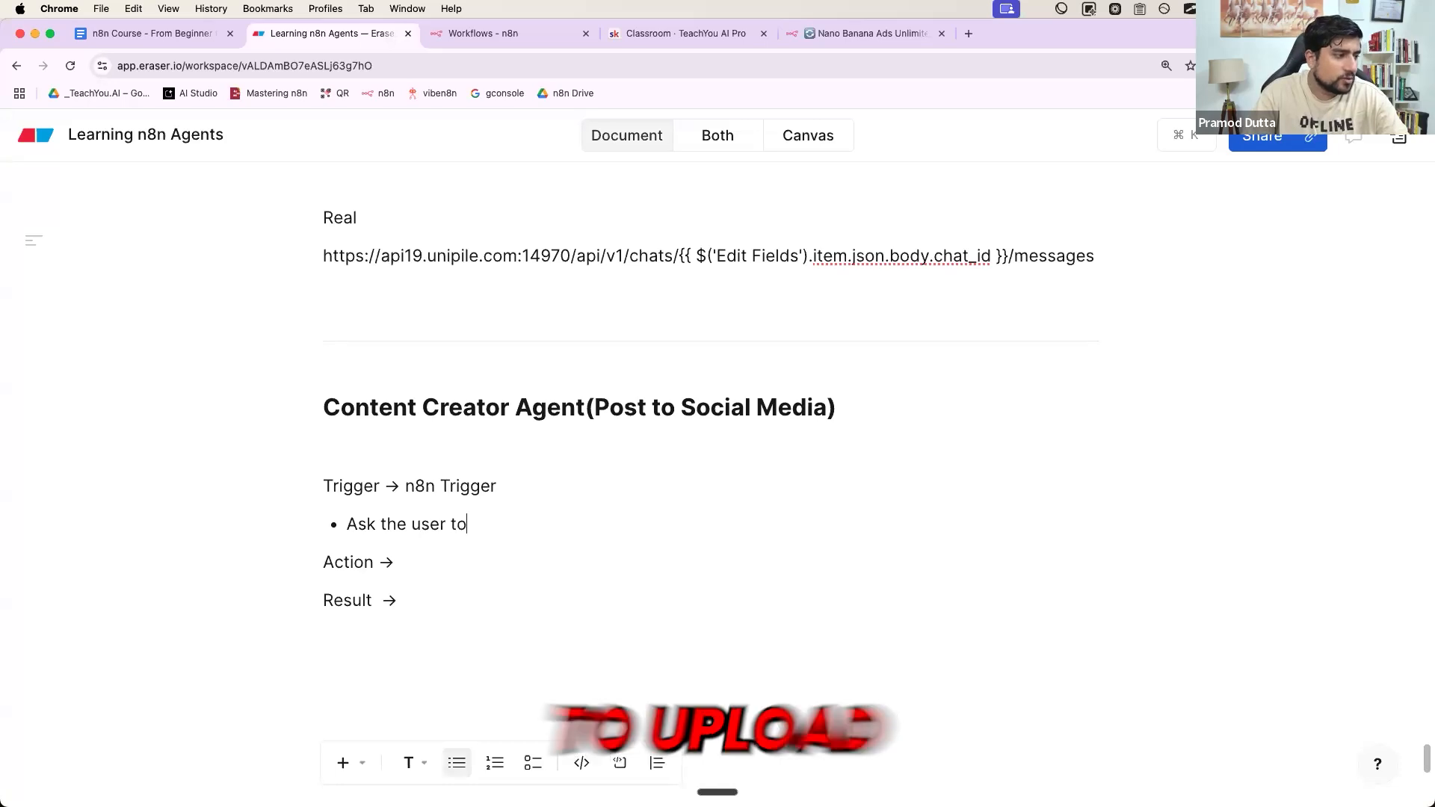
{"action": "type", "text": "pload p"}
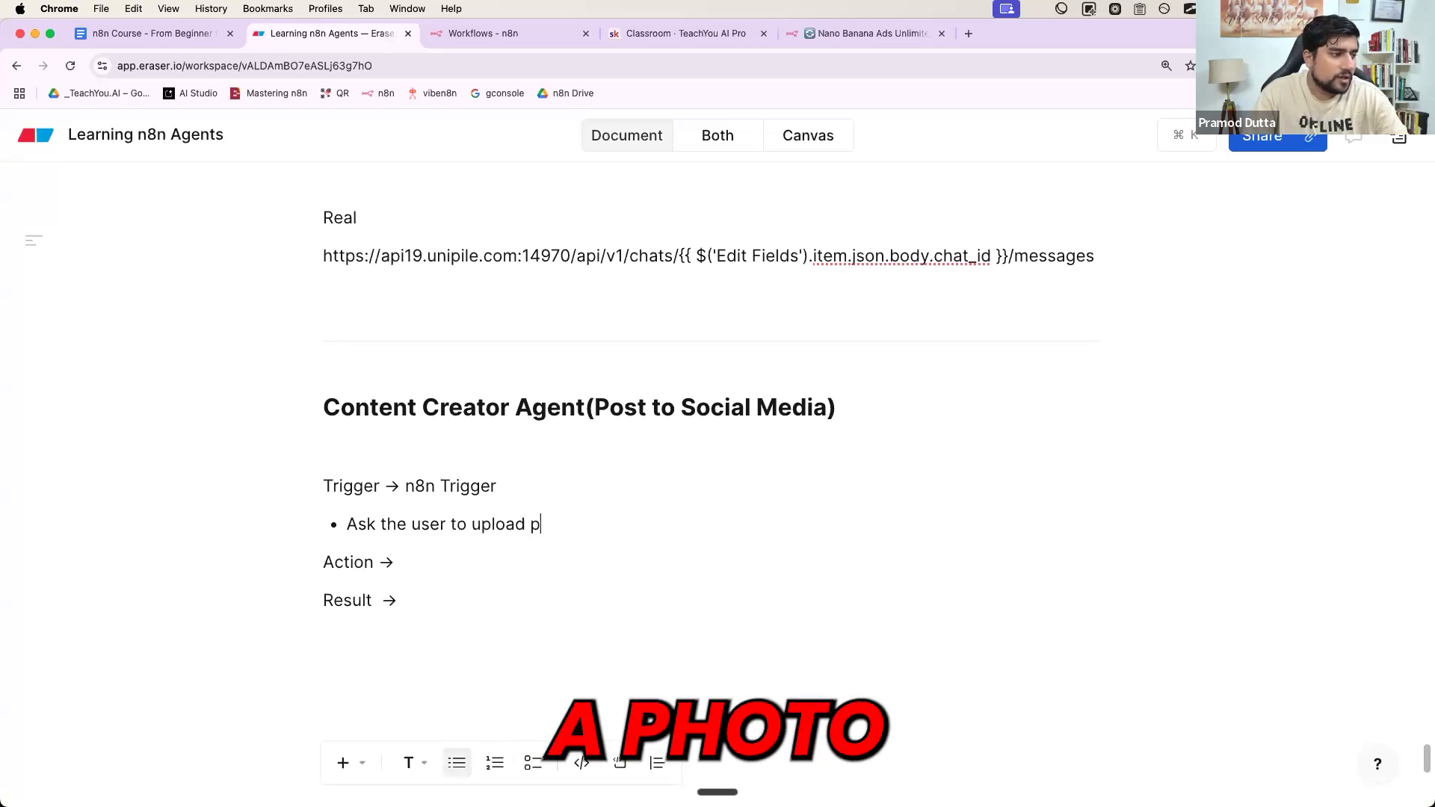
{"action": "type", "text": "hoto of h"}
{"action": "key", "text": "BackSpace"}
{"action": "key", "text": "BackSpace"}
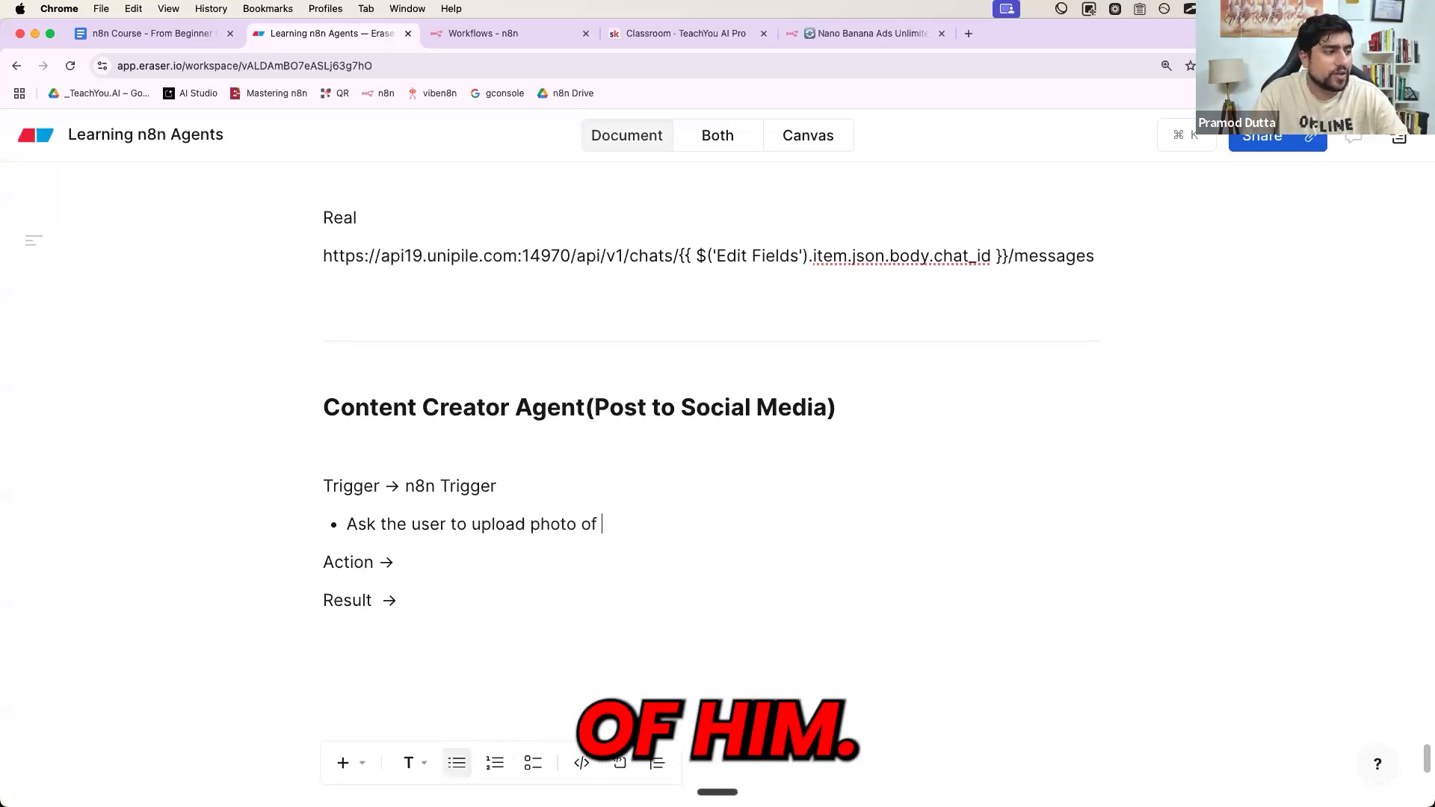
{"action": "key", "text": "BackSpace"}
{"action": "key", "text": "BackSpace"}
{"action": "key", "text": "BackSpace"}
{"action": "type", "text": "."}
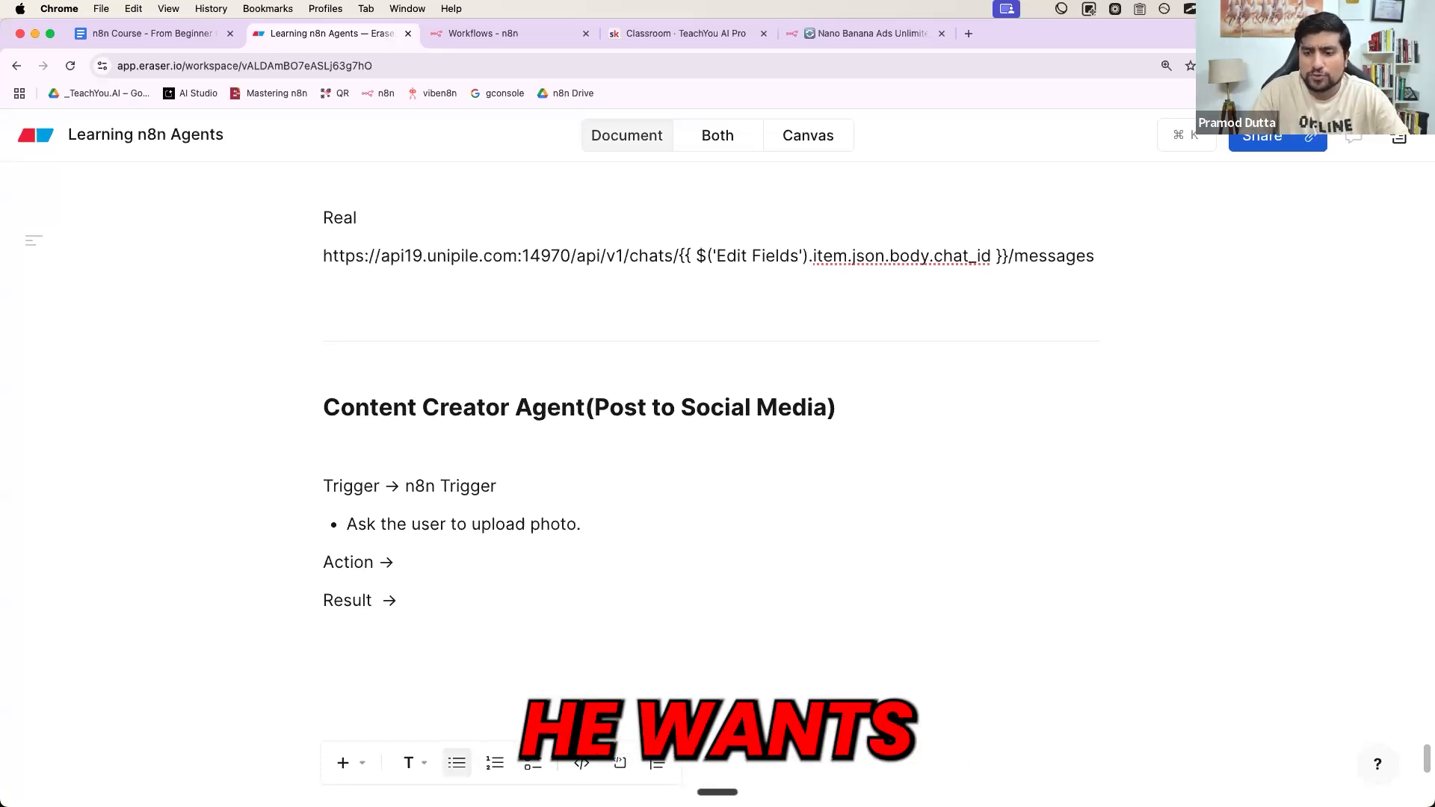
Step: Add a second trigger bullet reading "Description or product knowledge or points what he wants to do it."
{"action": "key", "text": "Return"}
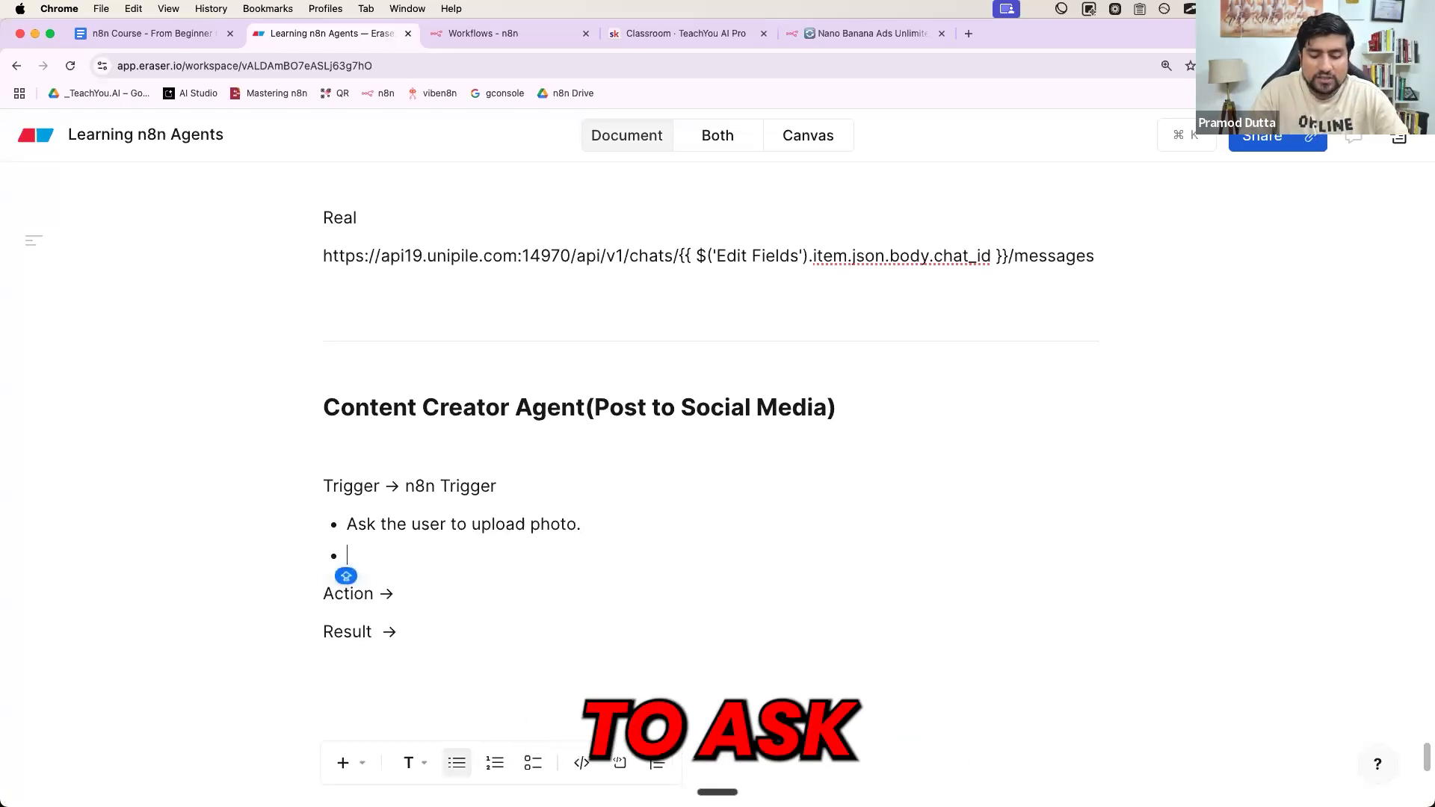
{"action": "type", "text": "Descript"}
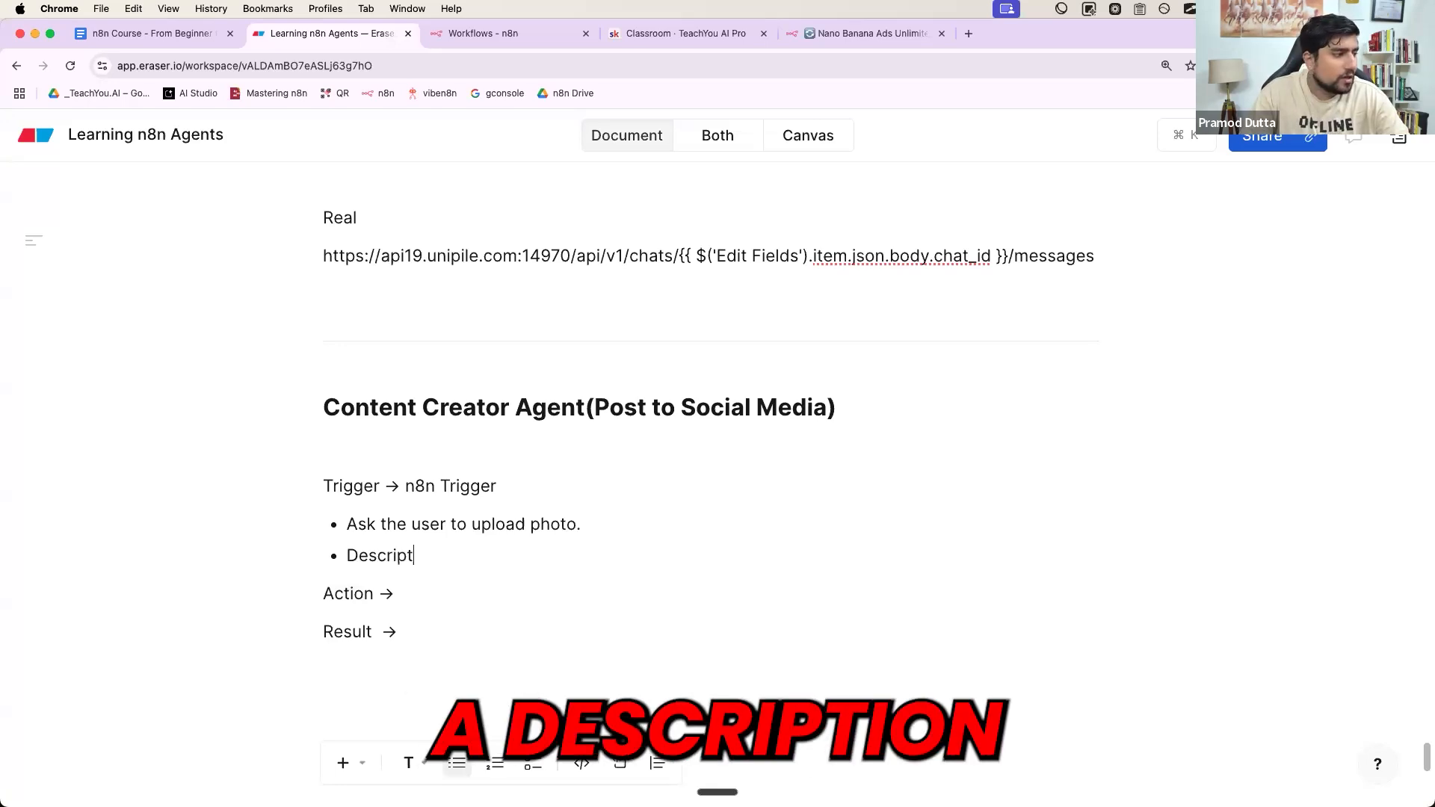
{"action": "type", "text": "tion or product knowledge por"}
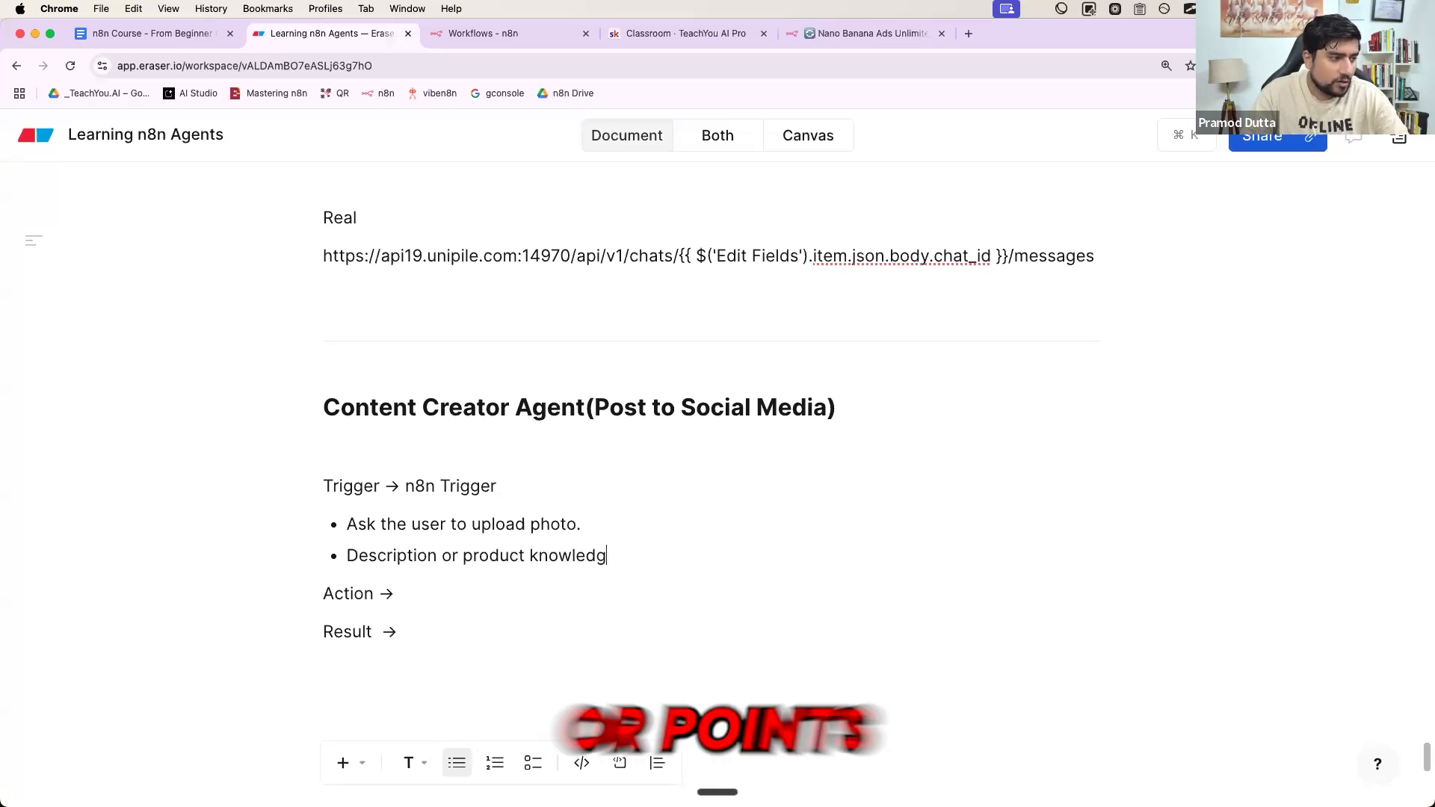
{"action": "key", "text": "BackSpace"}
{"action": "key", "text": "BackSpace"}
{"action": "key", "text": "BackSpace"}
{"action": "type", "text": "or"}
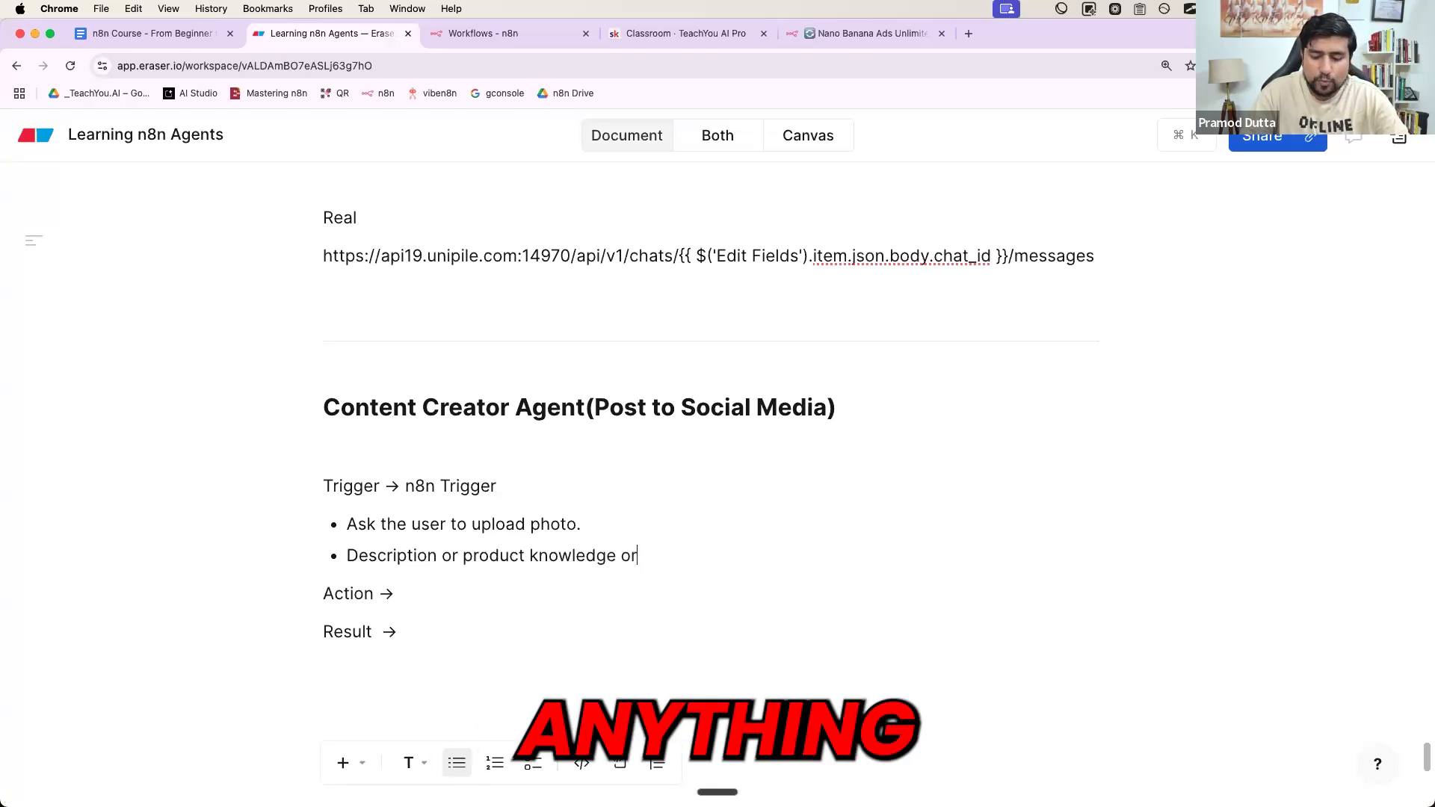
{"action": "type", "text": " points what "}
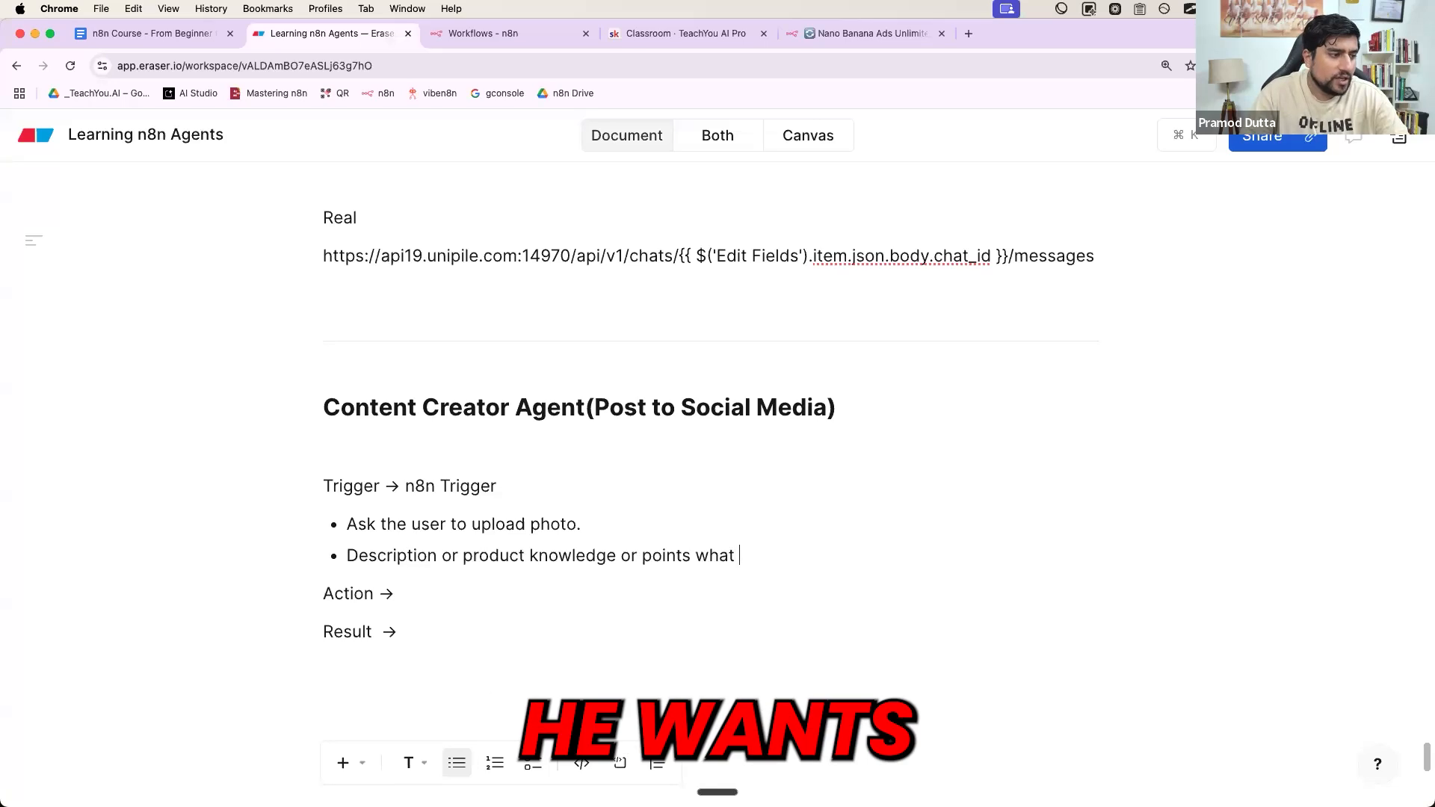
{"action": "type", "text": "he wants to do it."}
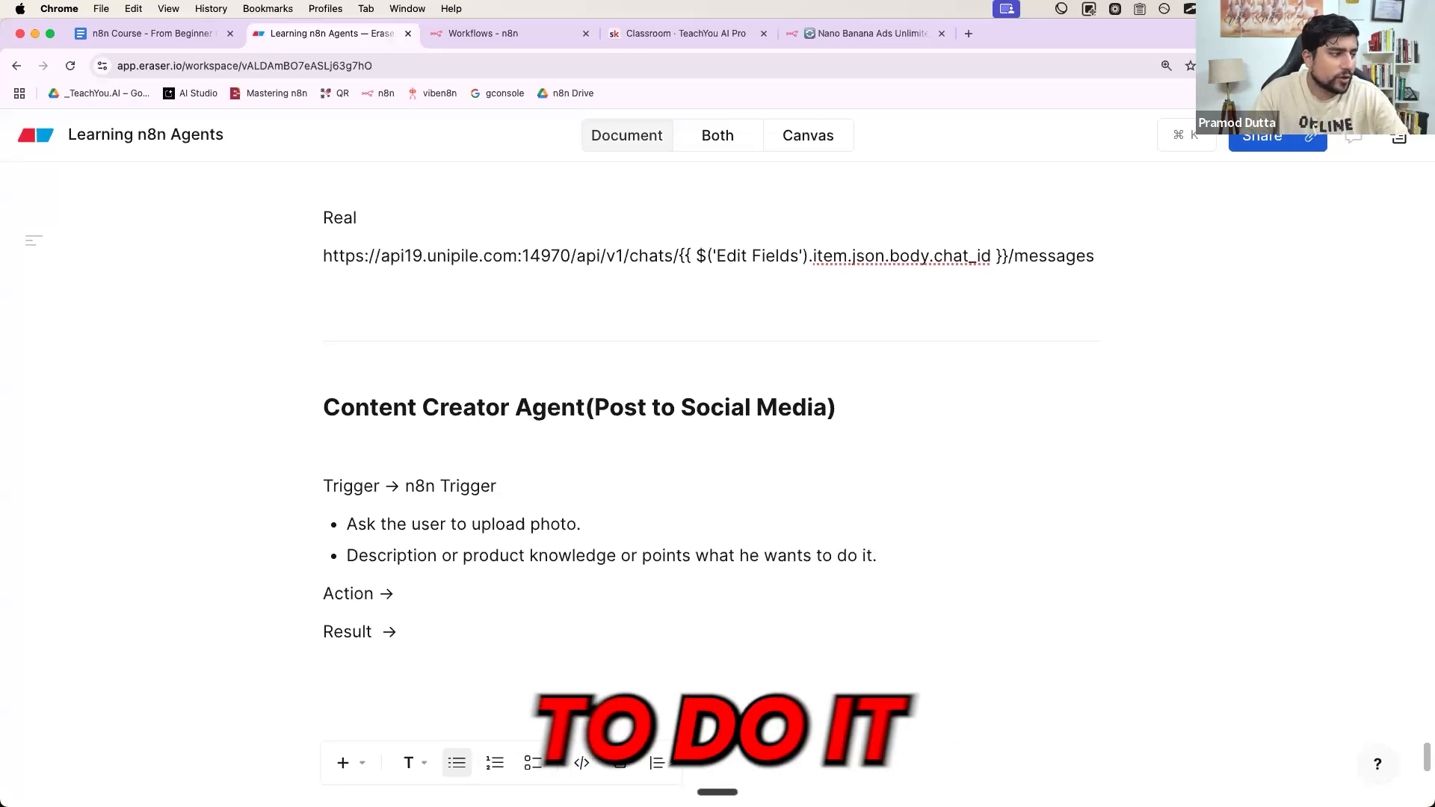
Step: Add a nested bullet under the description point reading "here you can mention size, poster, linkedin, instagram post...."
{"action": "key", "text": "Return"}
{"action": "key", "text": "Tab"}
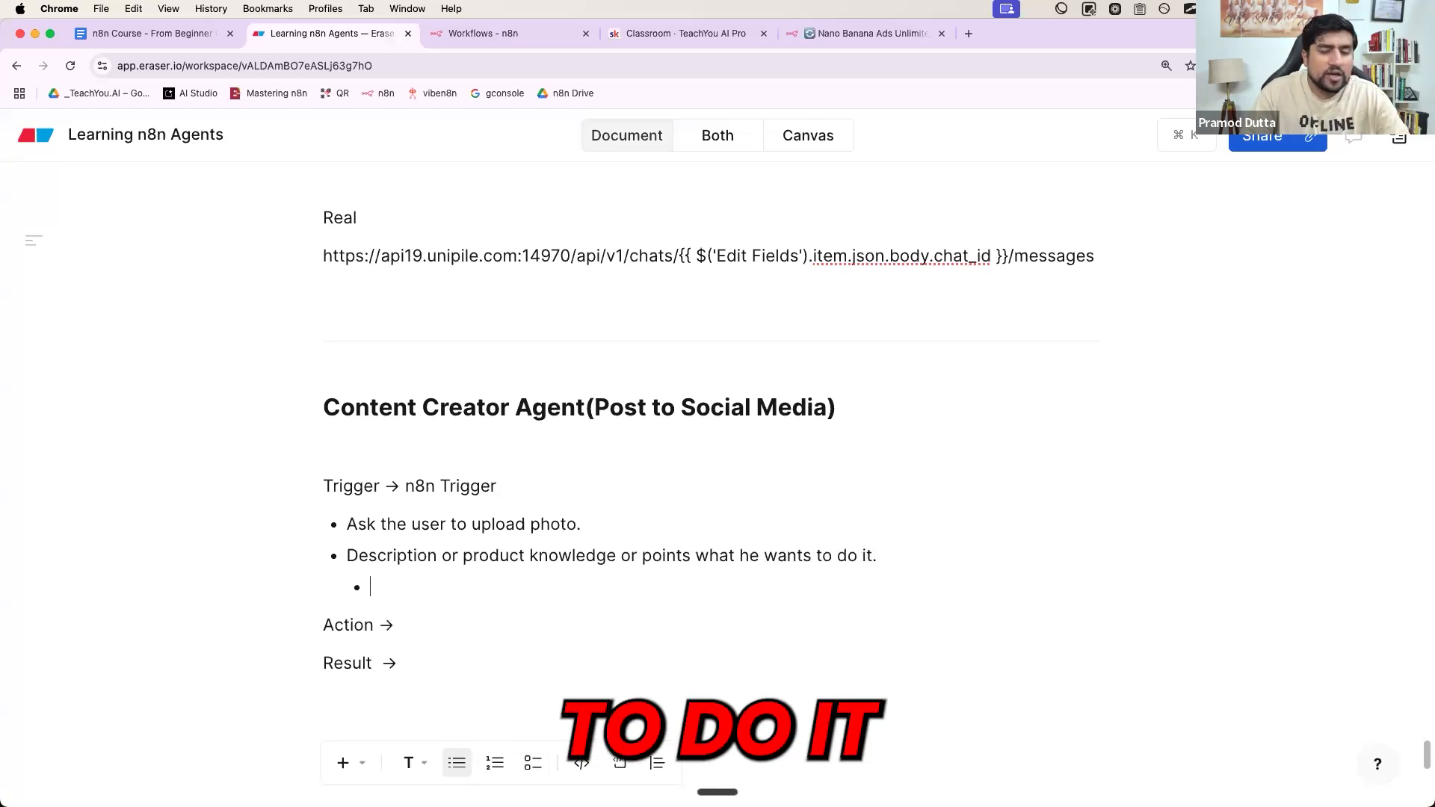
{"action": "type", "text": "here you"}
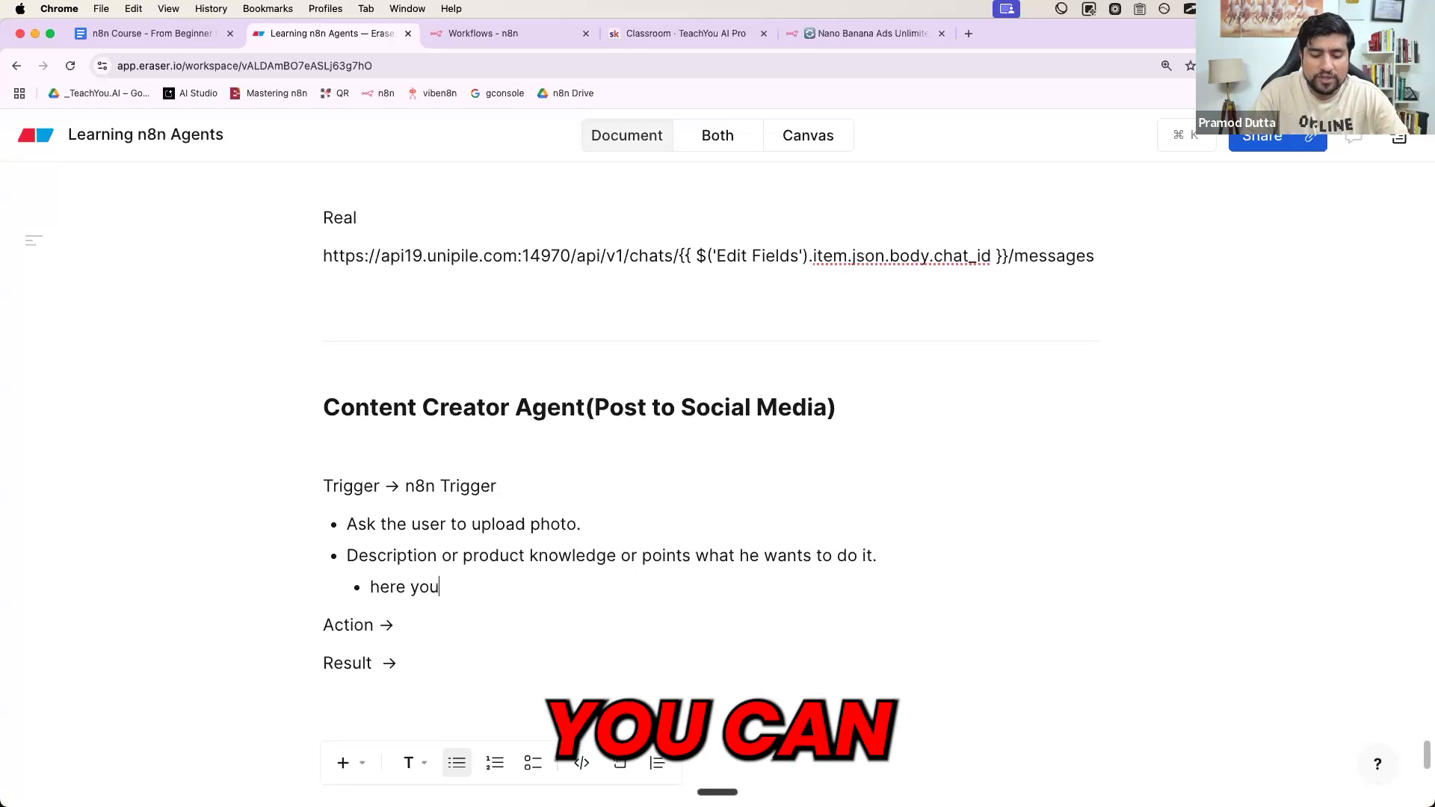
{"action": "type", "text": " can mention size,"}
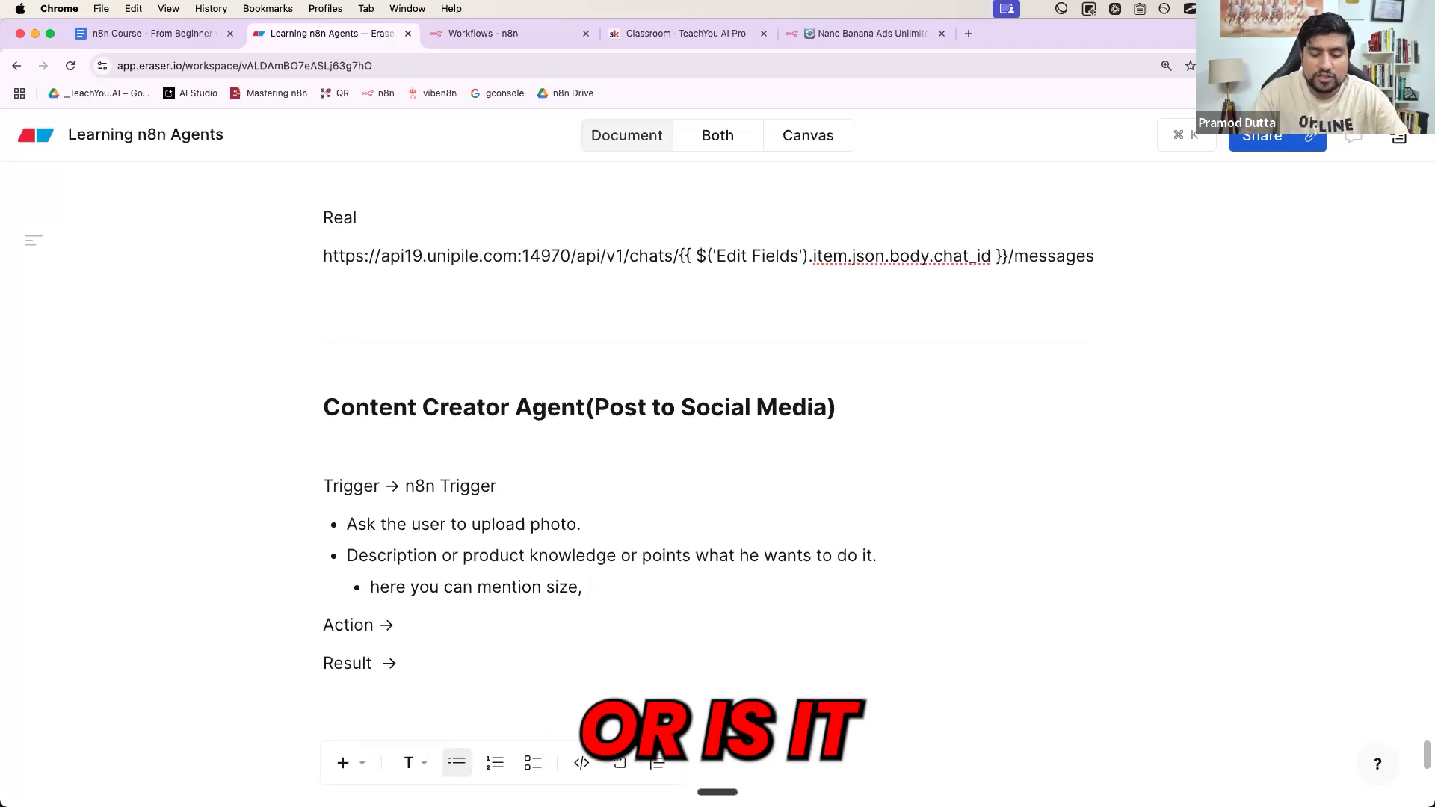
{"action": "type", "text": "poster, linkedi"}
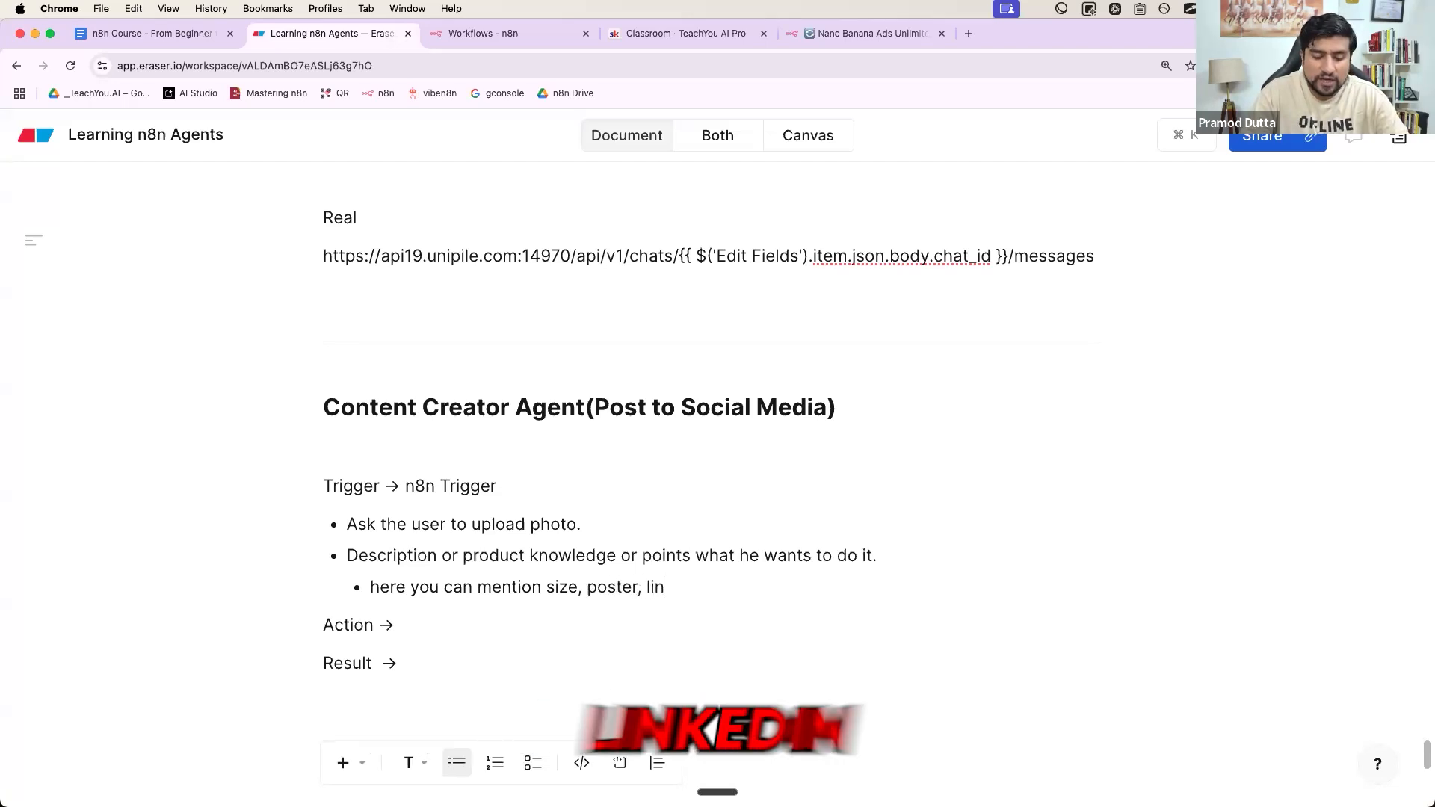
{"action": "key", "text": "BackSpace"}
{"action": "type", "text": "ed"}
{"action": "key", "text": "BackSpace"}
{"action": "key", "text": "BackSpace"}
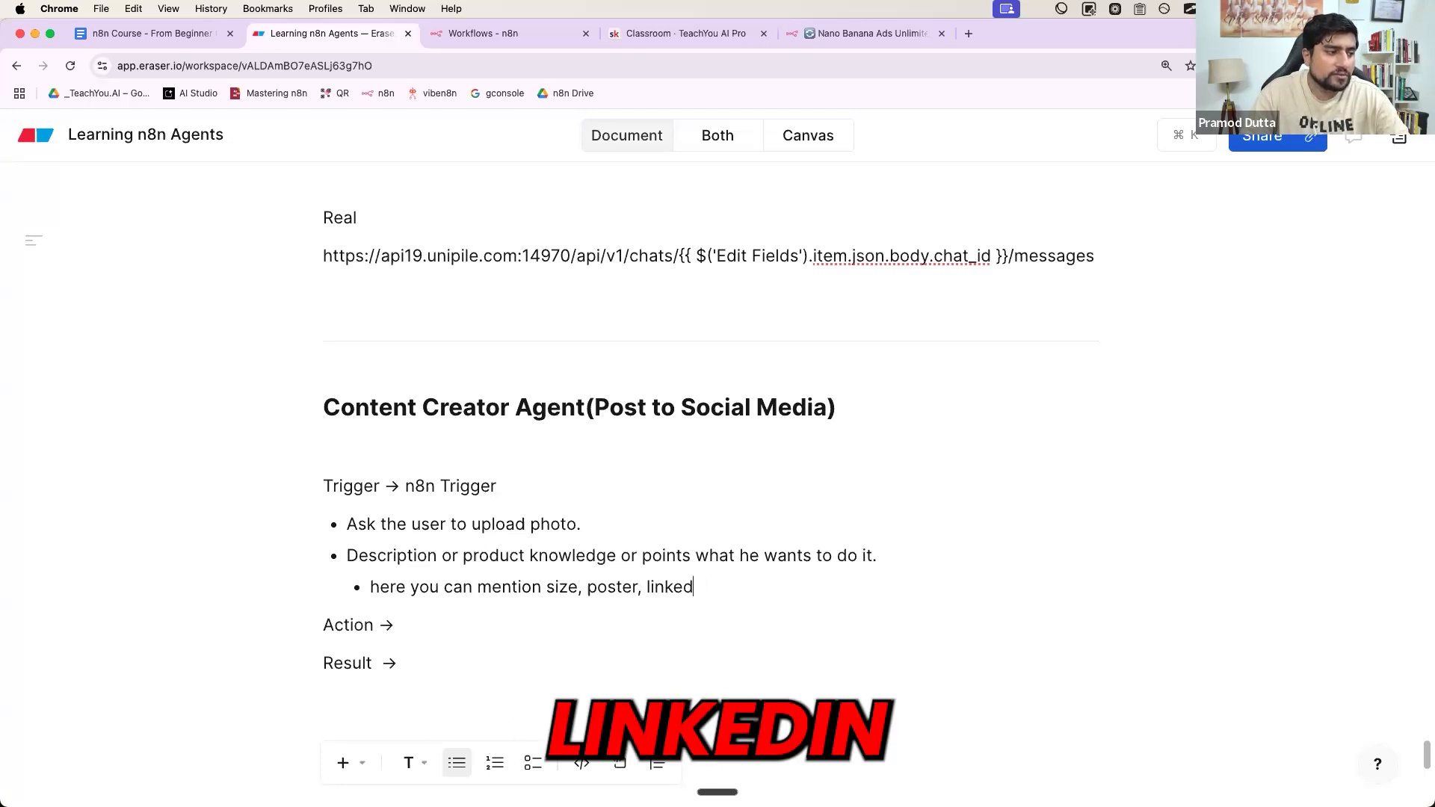
{"action": "type", "text": "in, ins"}
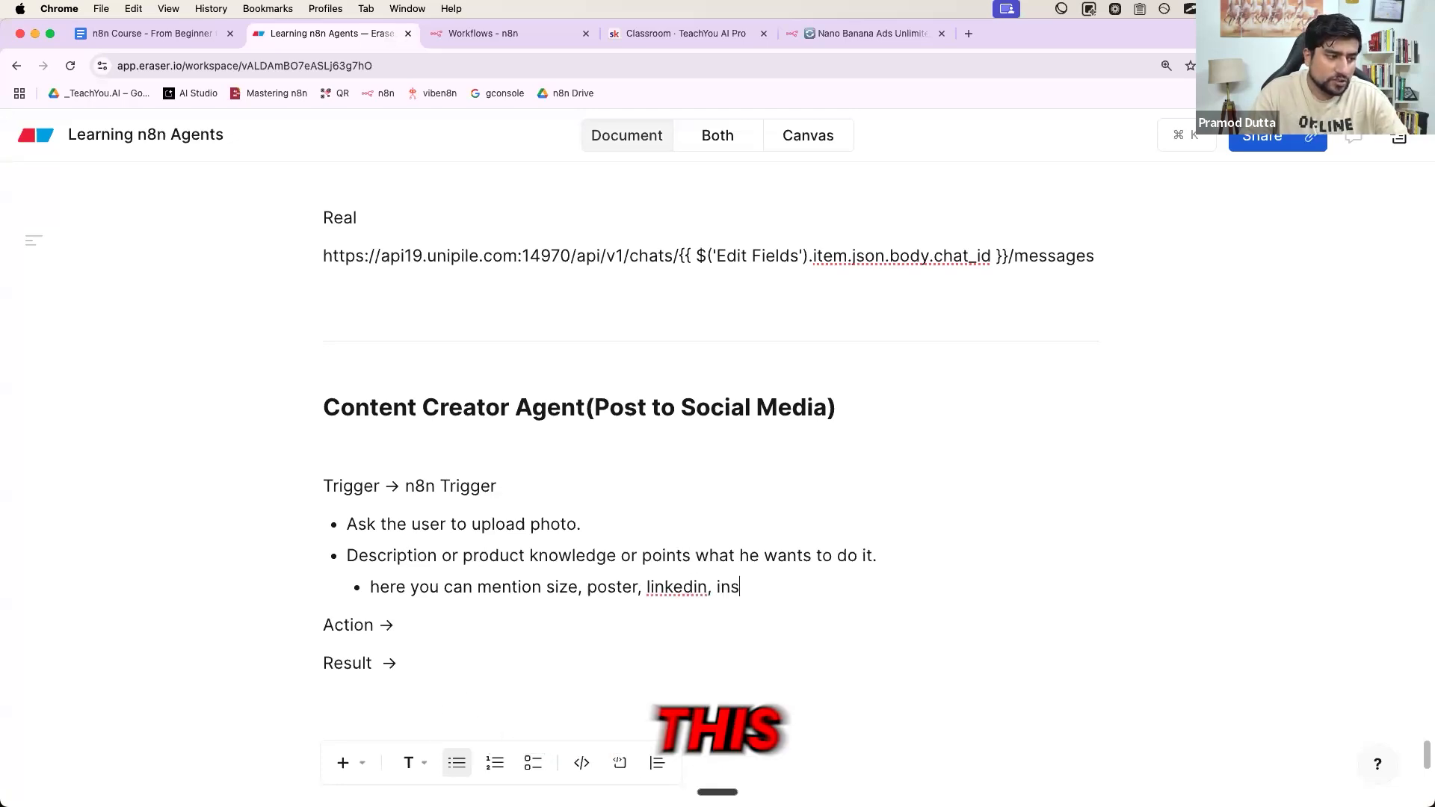
{"action": "type", "text": "tagram post...."}
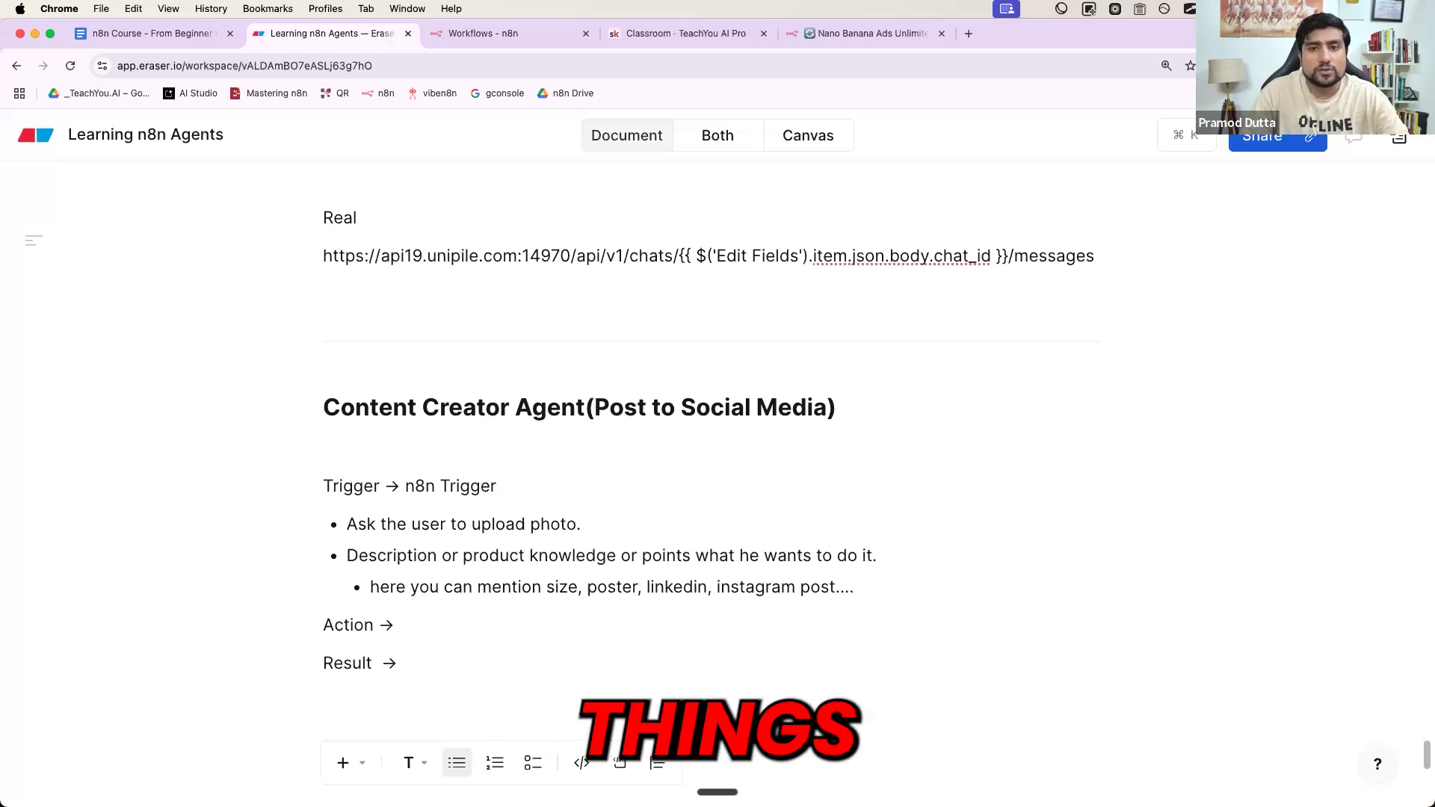
Step: Add another nested bullet under the description point reading "Prompt to generate the content."
{"action": "key", "text": "Return"}
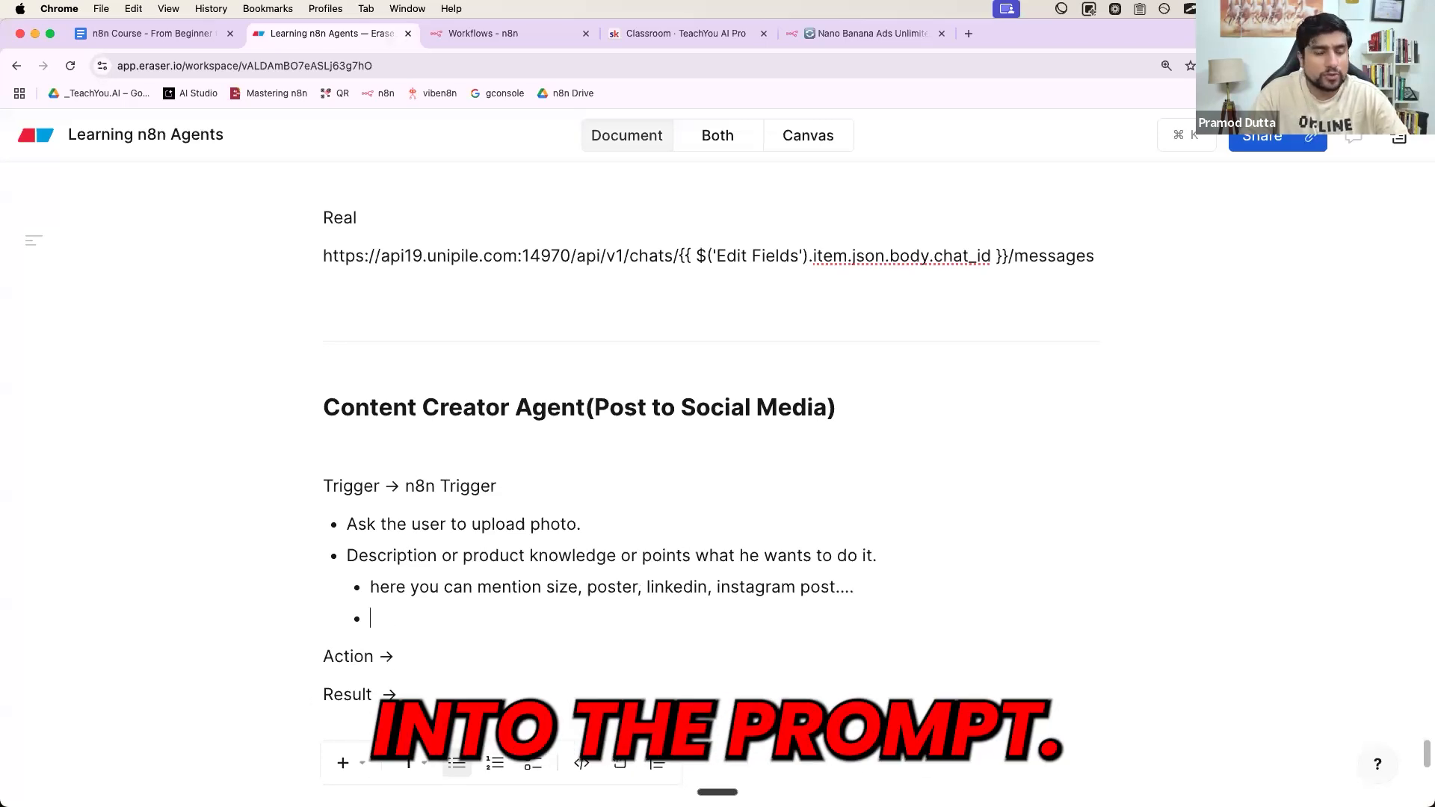
{"action": "type", "text": "pRO"}
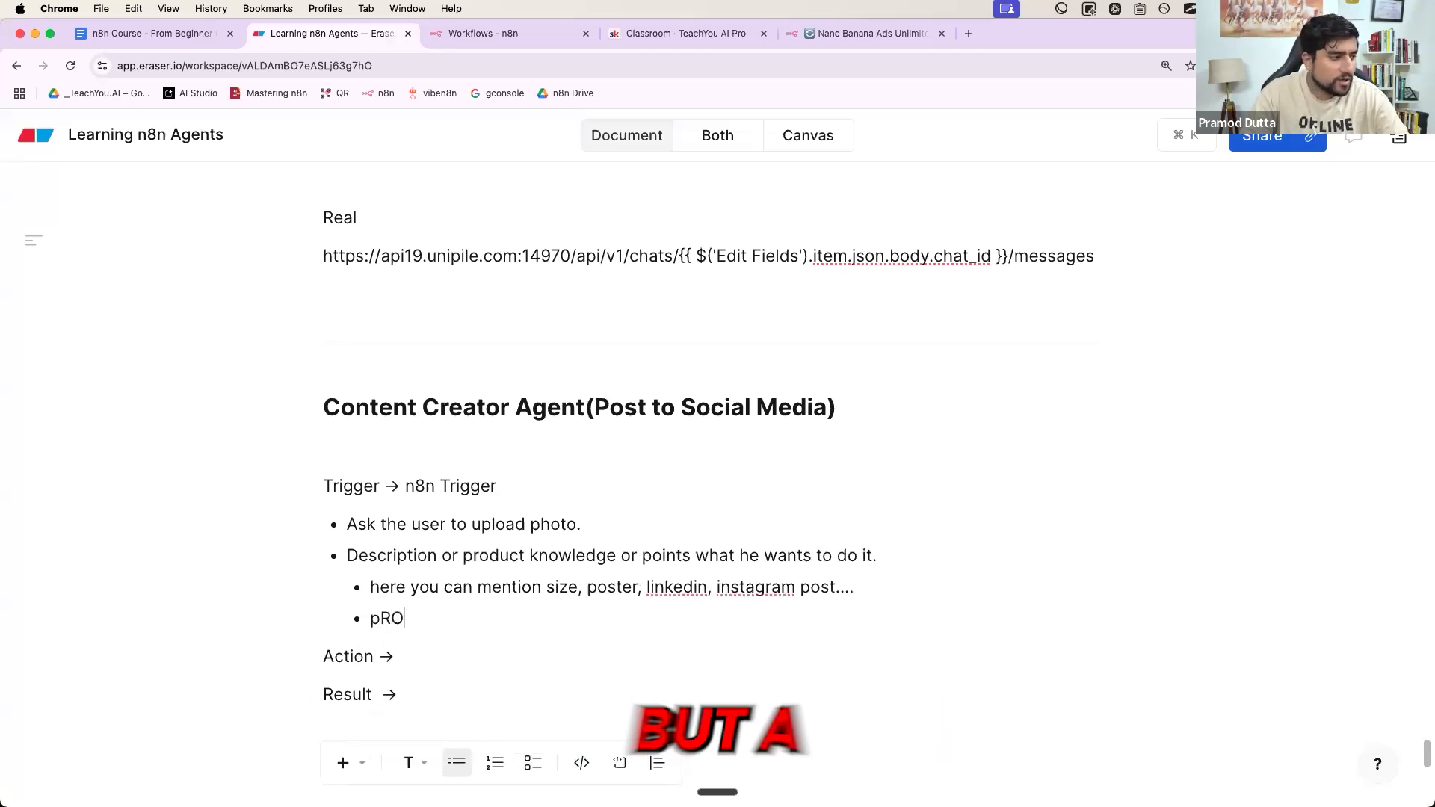
{"action": "key", "text": "BackSpace"}
{"action": "key", "text": "BackSpace"}
{"action": "key", "text": "BackSpace"}
{"action": "type", "text": "Promot to generate the"}
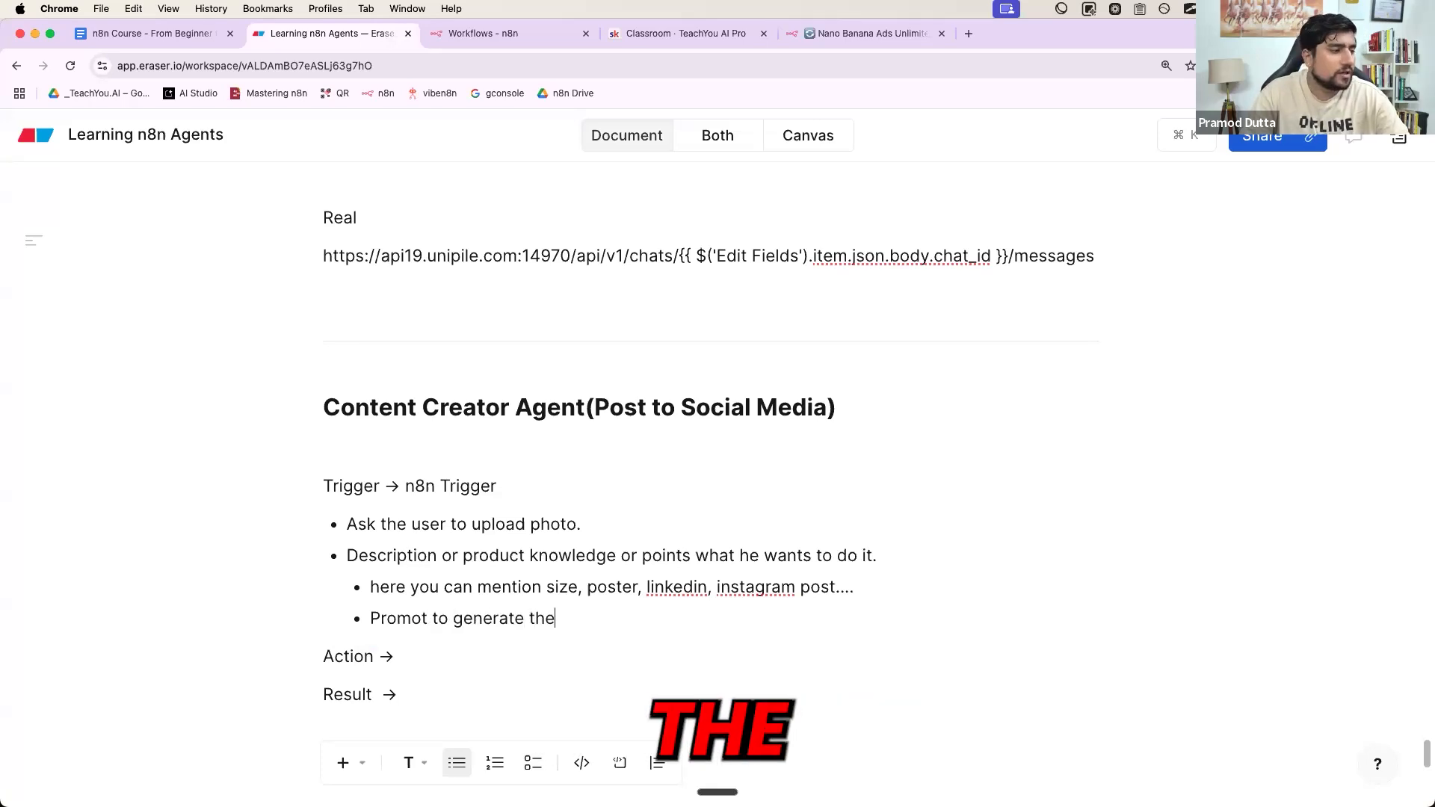
{"action": "type", "text": " content."}
{"action": "left_click", "coordinate": [423, 619]}
{"action": "key", "text": "BackSpace"}
{"action": "type", "text": "p"}
{"action": "key", "text": "super+Right"}
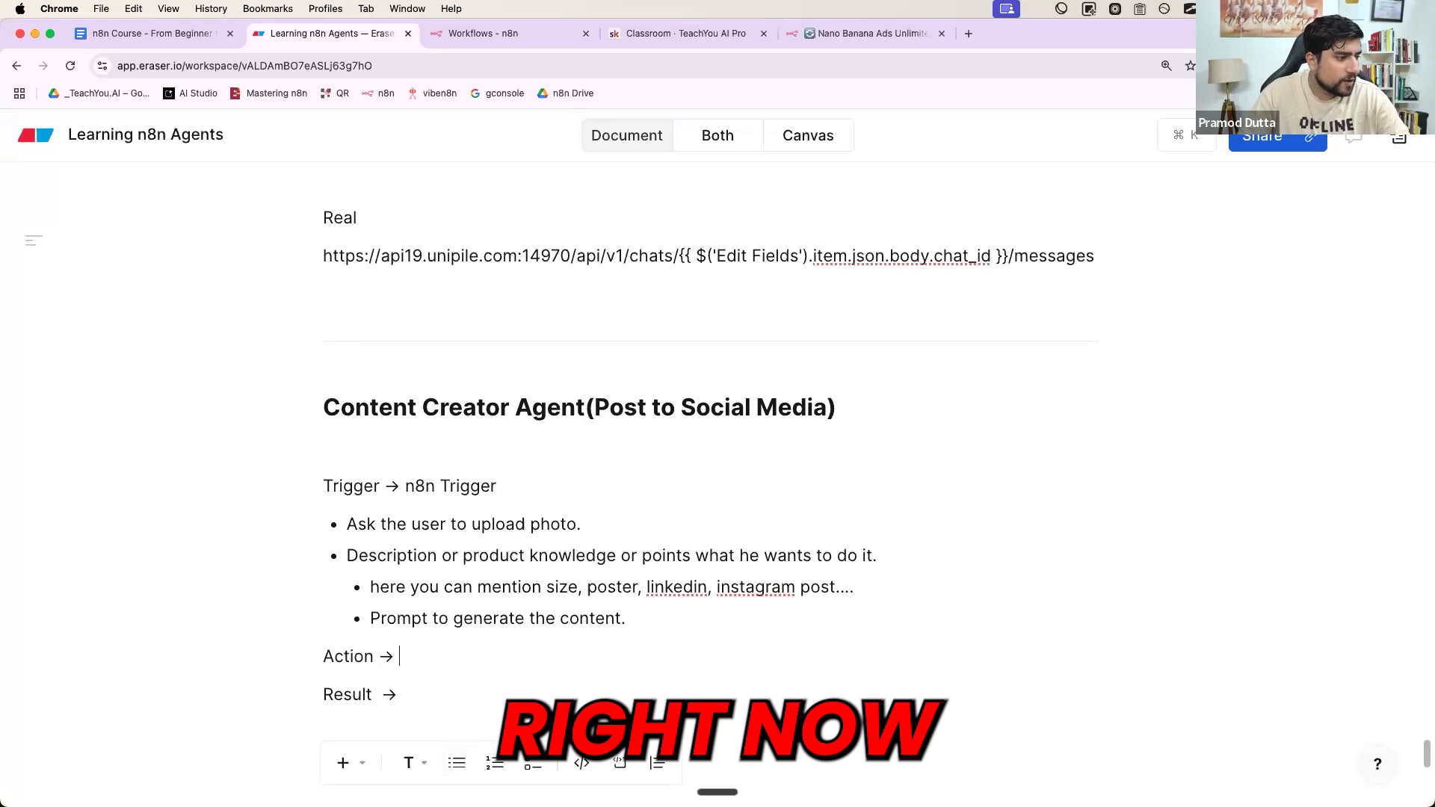
Step: Insert an empty line below the Action line and make the Trigger and Action labels bold
{"action": "key", "text": "Down"}
{"action": "key", "text": "Return"}
{"action": "scroll", "coordinate": [347, 342], "scroll_direction": "down", "scroll_amount": 3}
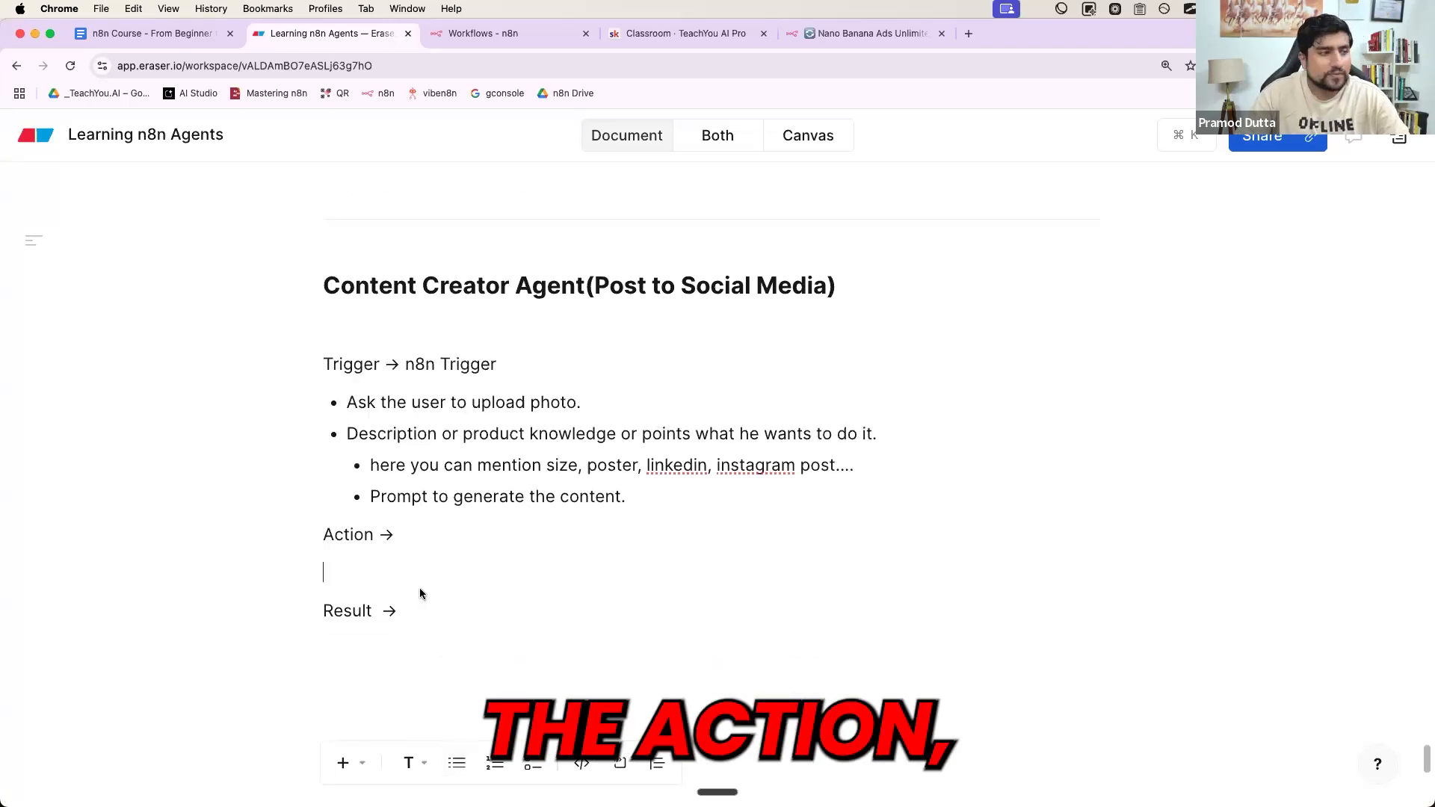
{"action": "double_click", "coordinate": [347, 337]}
{"action": "key", "text": "super+b"}
{"action": "left_click_drag", "start_coordinate": [330, 499], "coordinate": [379, 508]}
{"action": "key", "text": "super+b"}
Step: Add a line below the Action label reading "Image (png) → Convert this file format"
{"action": "left_click", "coordinate": [427, 529]}
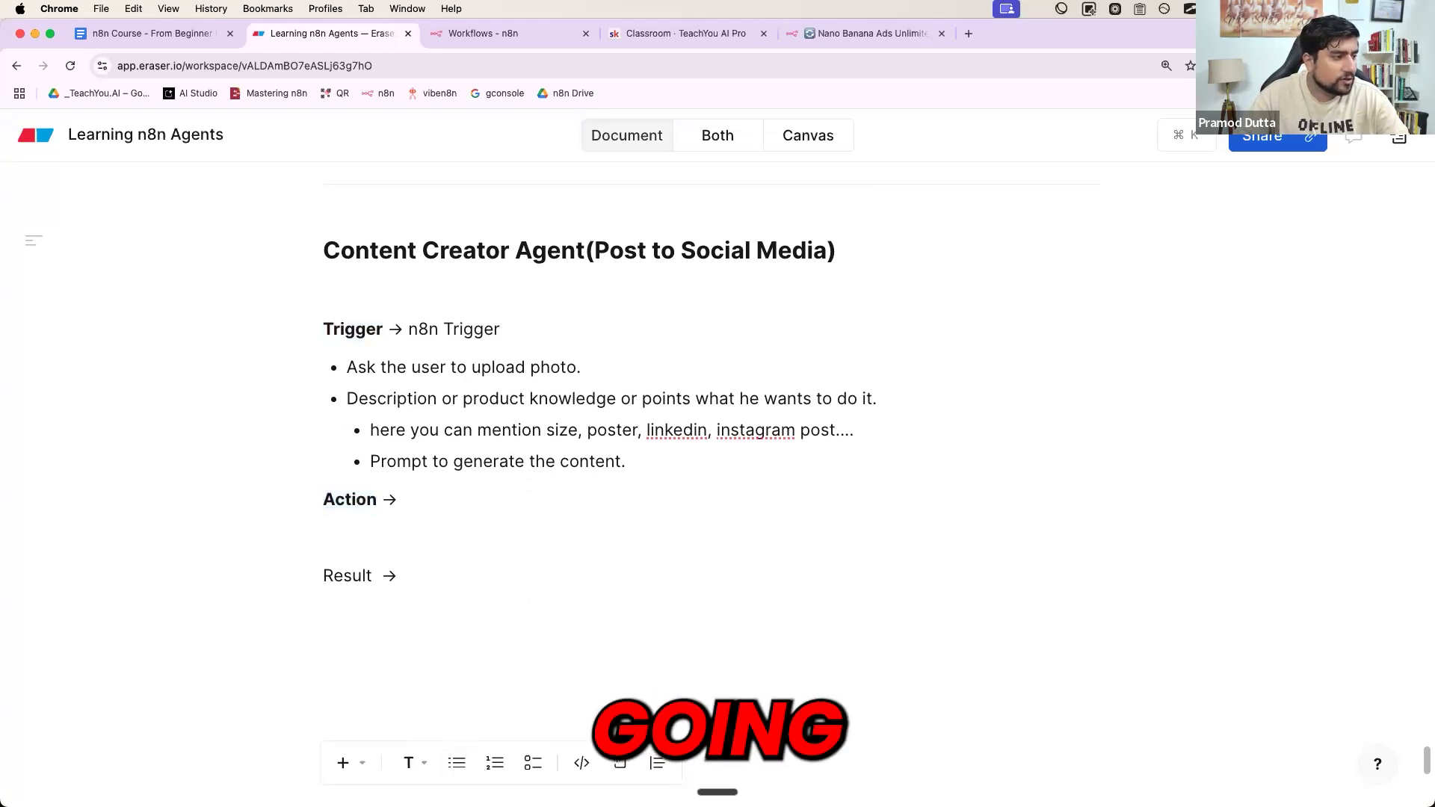
{"action": "key", "text": "Return"}
{"action": "type", "text": "I"}
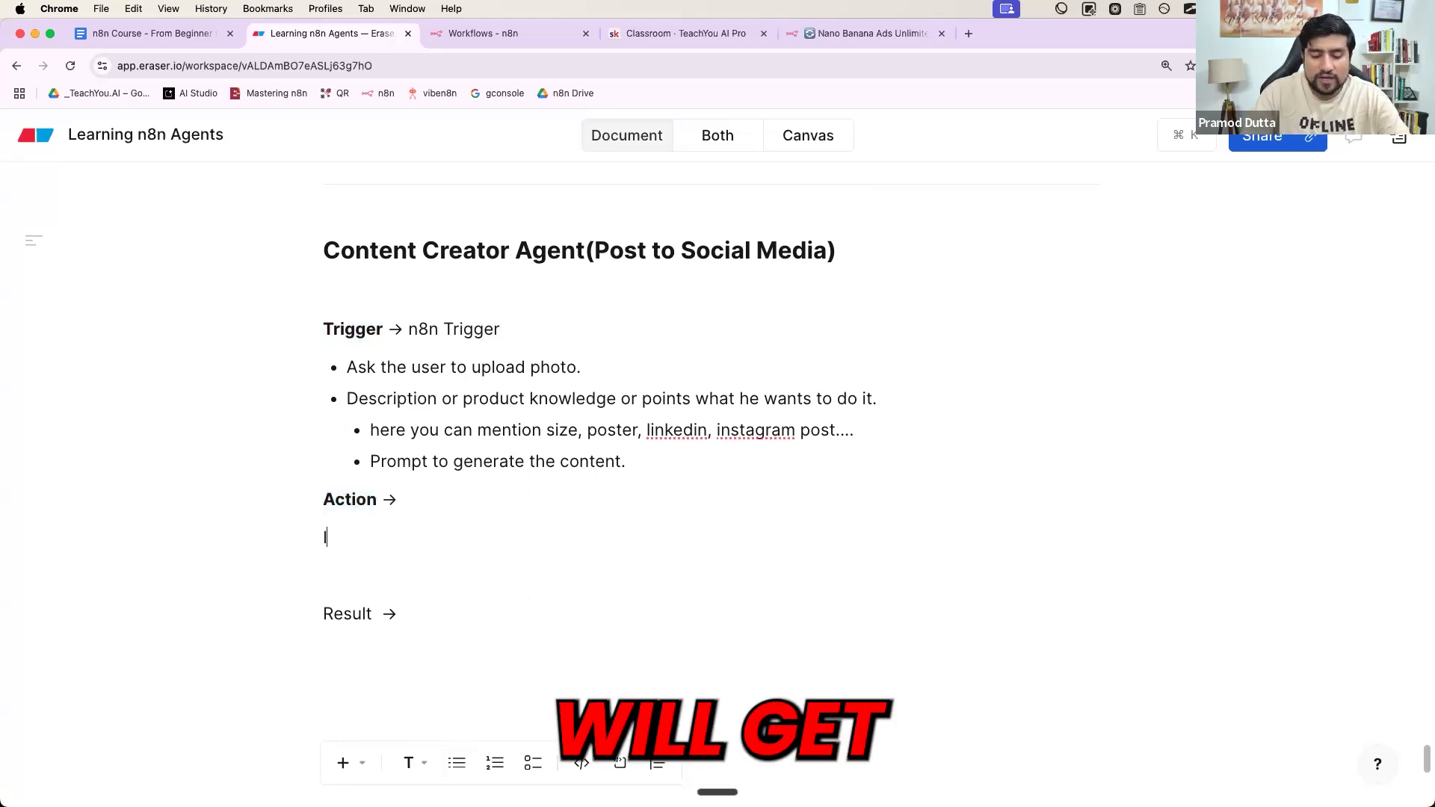
{"action": "type", "text": "mage"}
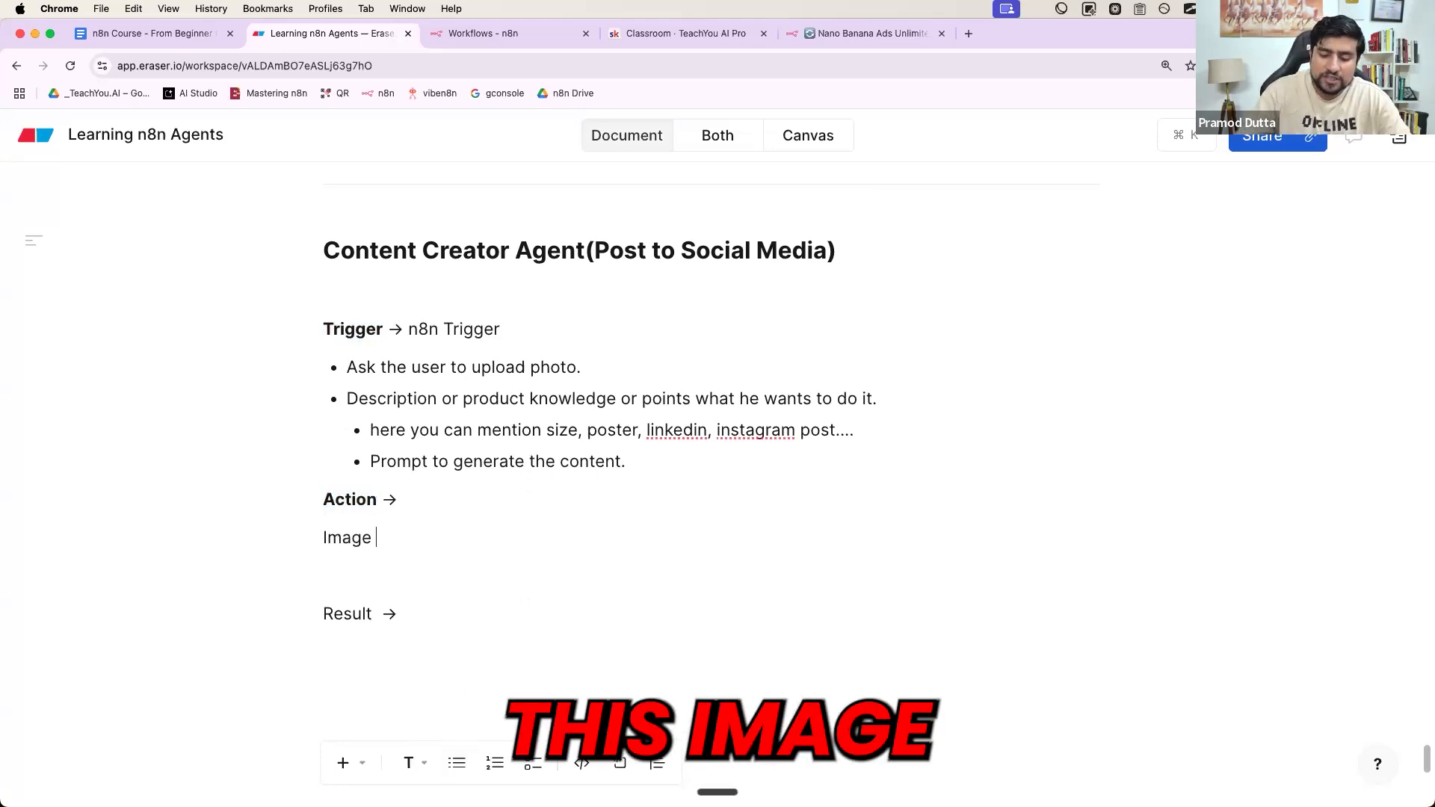
{"action": "type", "text": " (png) ->"}
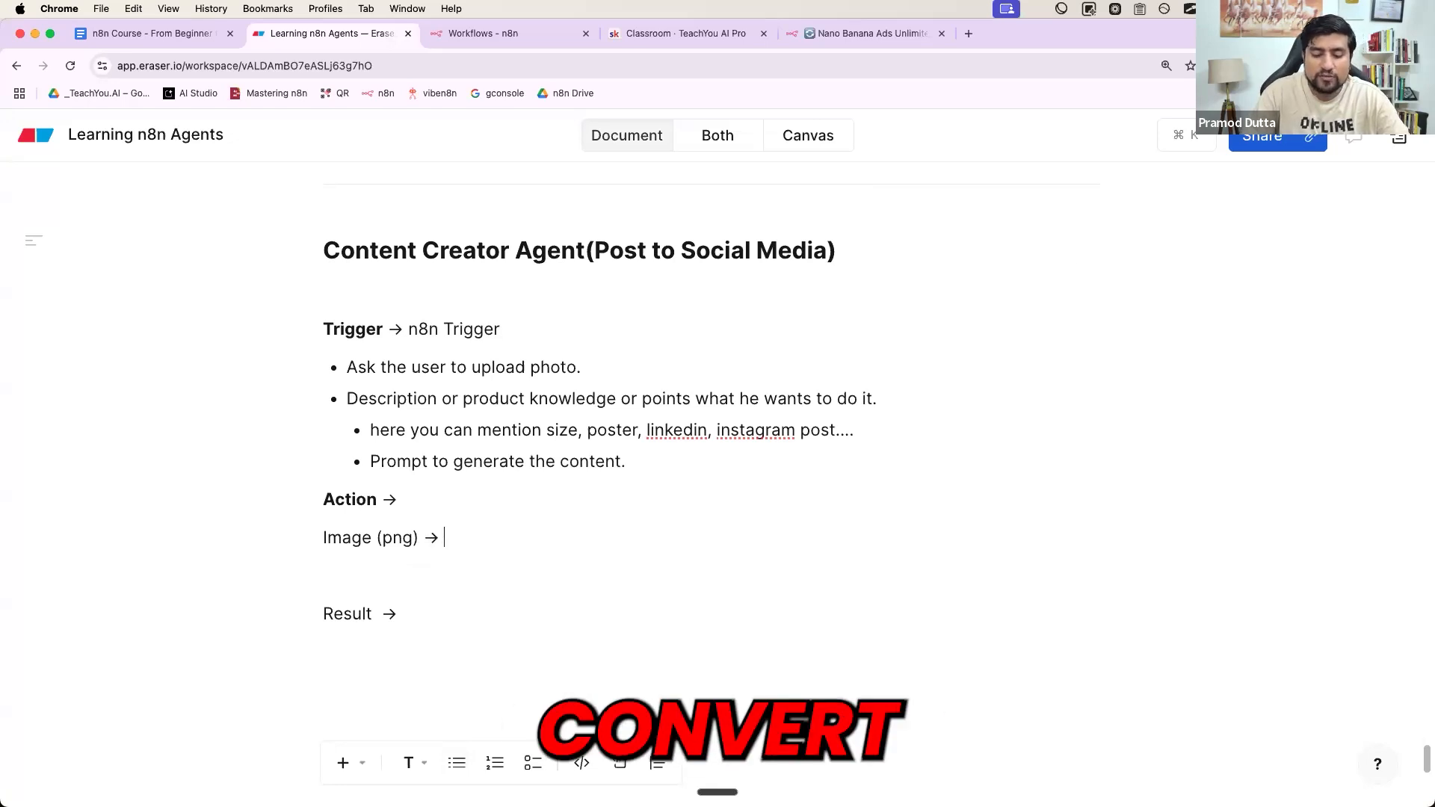
{"action": "type", "text": " Convert this file"}
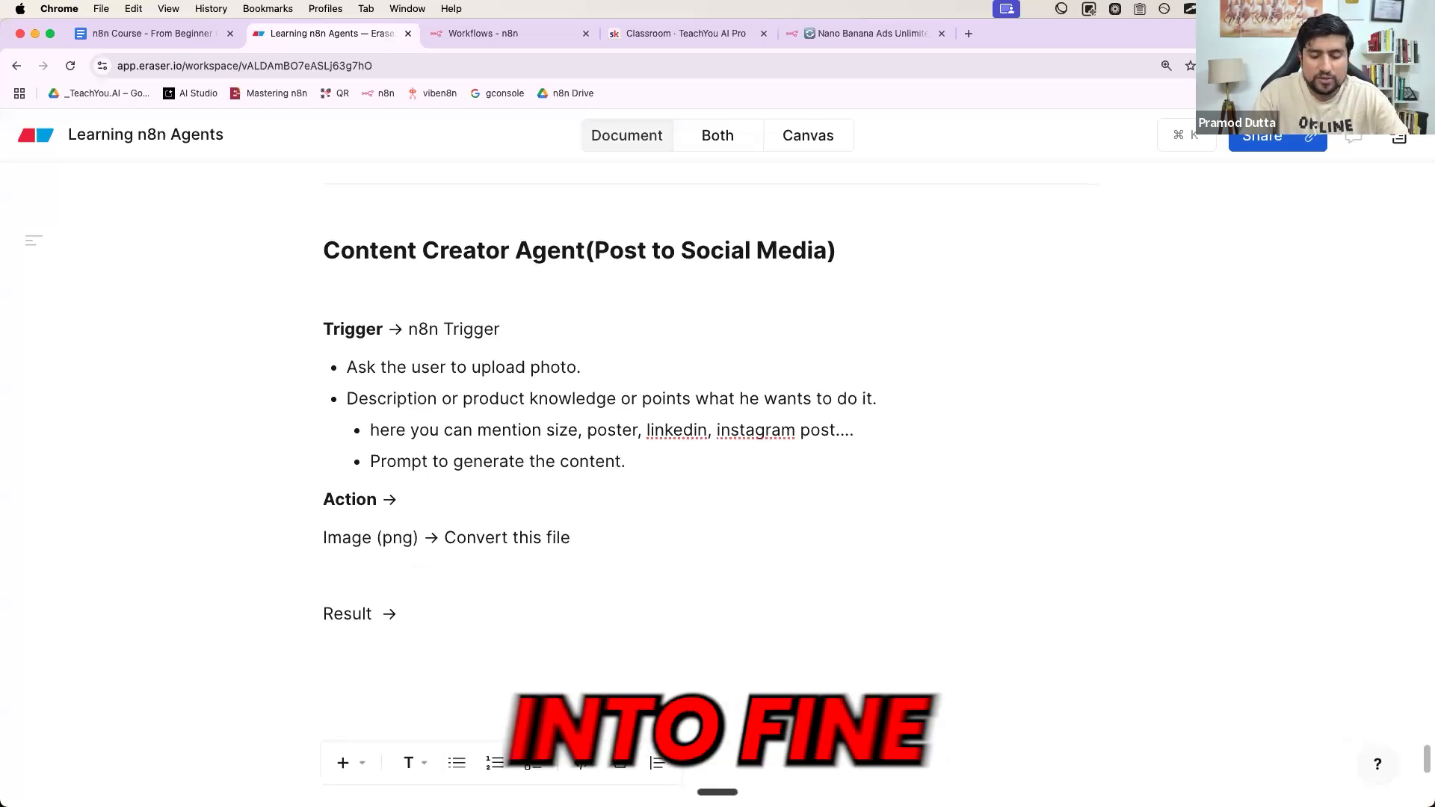
{"action": "type", "text": "format )"}
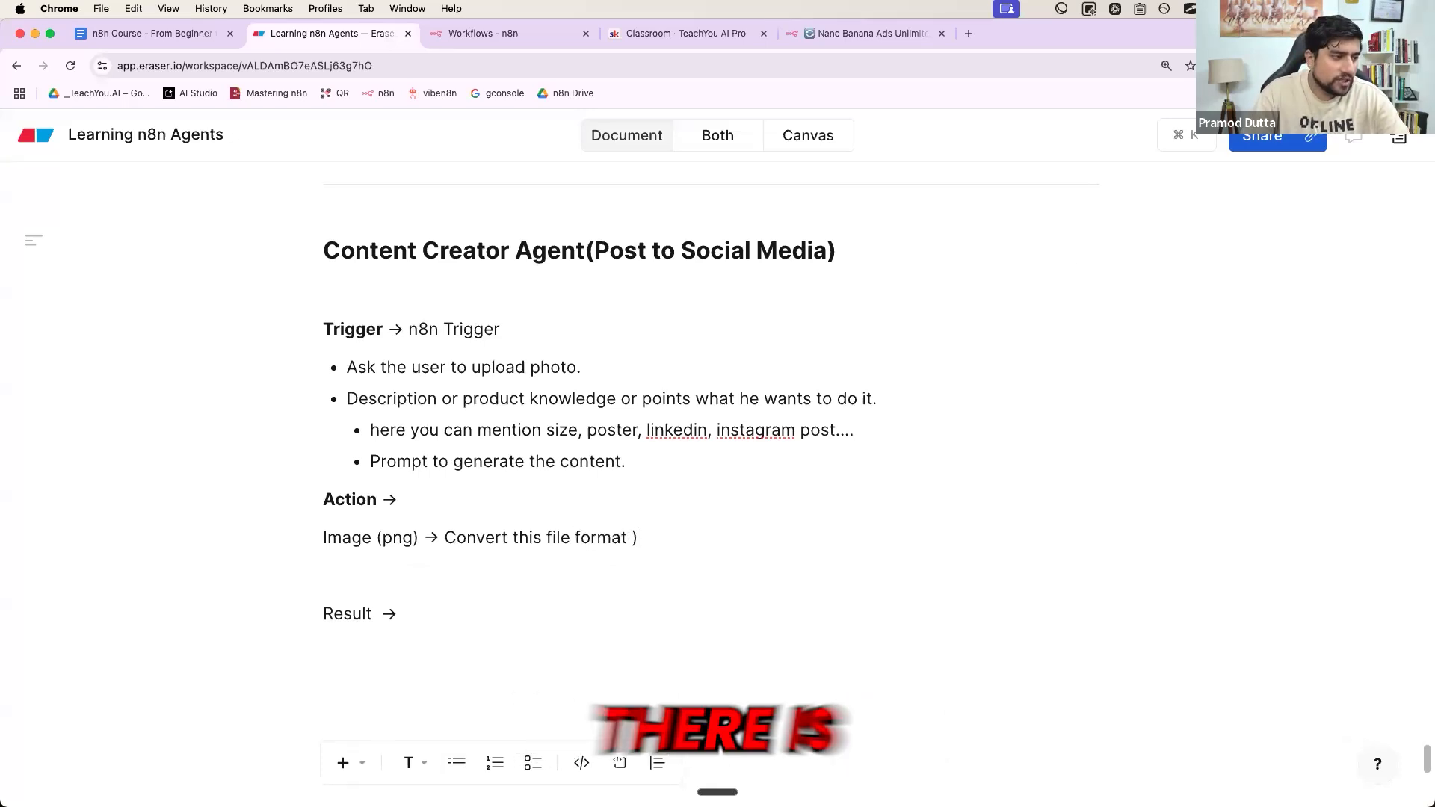
Step: Complete the image conversion line with "( Extract the file) →"
{"action": "key", "text": "BackSpace"}
{"action": "type", "text": "("}
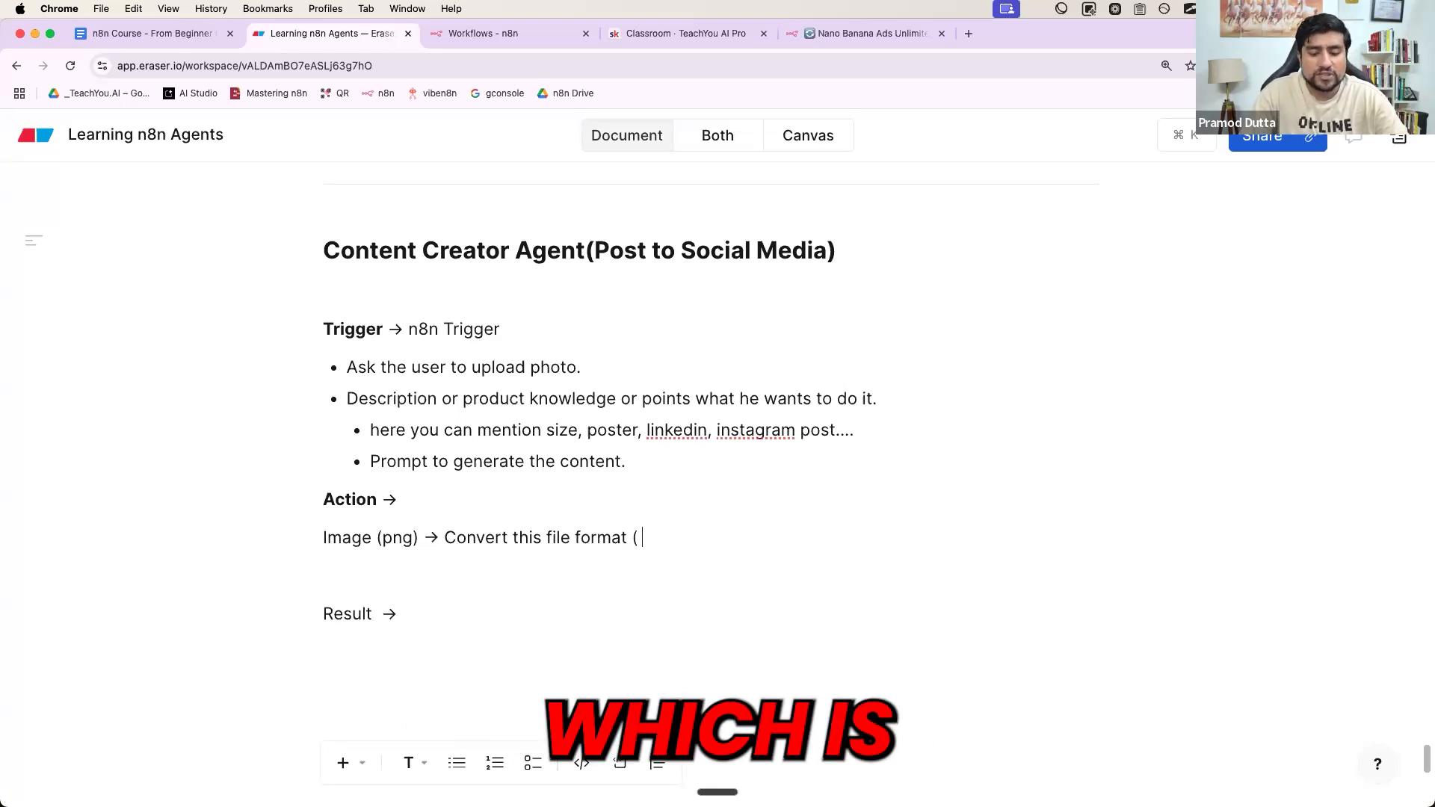
{"action": "type", "text": " Extea th"}
{"action": "key", "text": "BackSpace"}
{"action": "key", "text": "BackSpace"}
{"action": "key", "text": "BackSpace"}
{"action": "key", "text": "BackSpace"}
{"action": "key", "text": "BackSpace"}
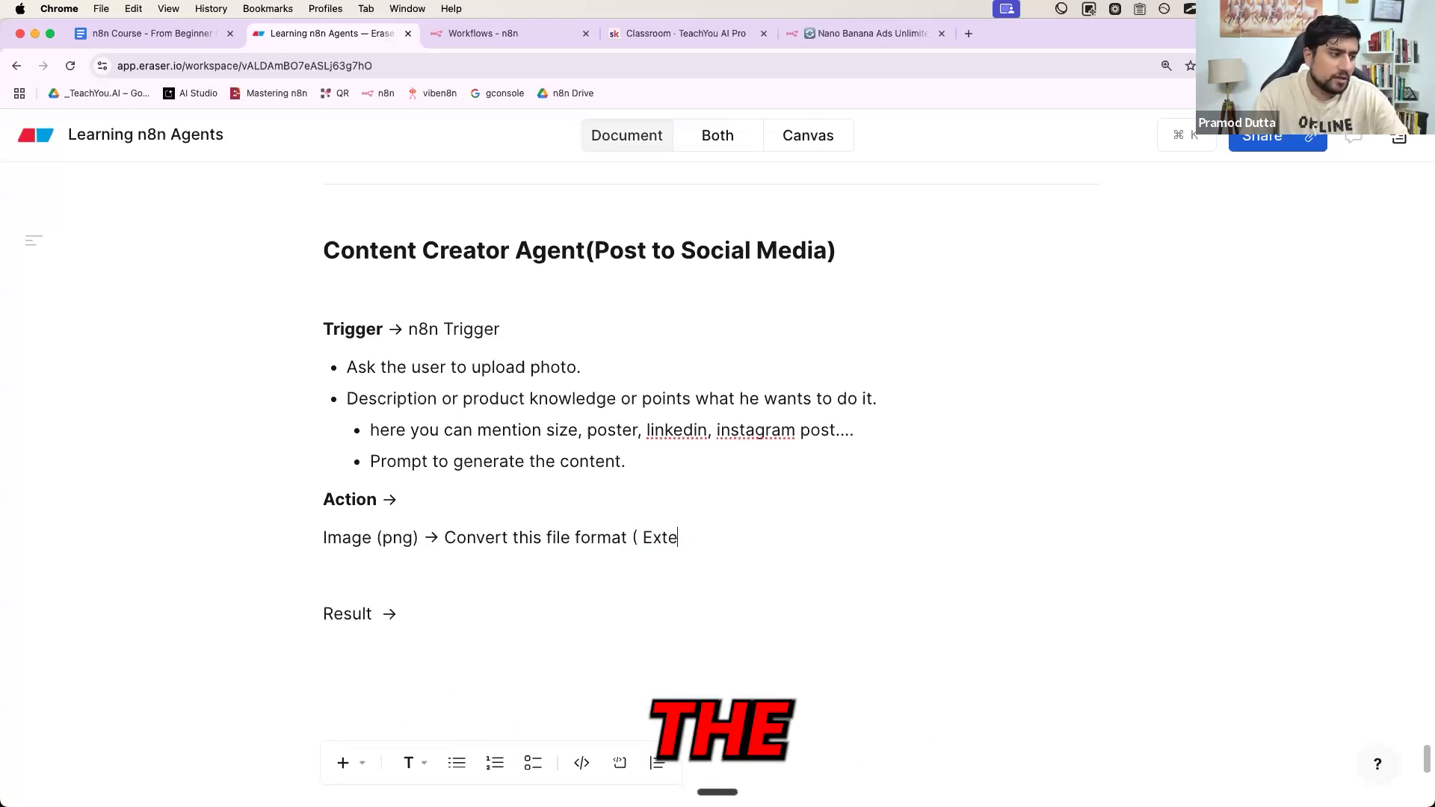
{"action": "type", "text": "ract the"}
{"action": "key", "text": "BackSpace"}
{"action": "key", "text": "BackSpace"}
{"action": "key", "text": "BackSpace"}
{"action": "key", "text": "BackSpace"}
{"action": "key", "text": "BackSpace"}
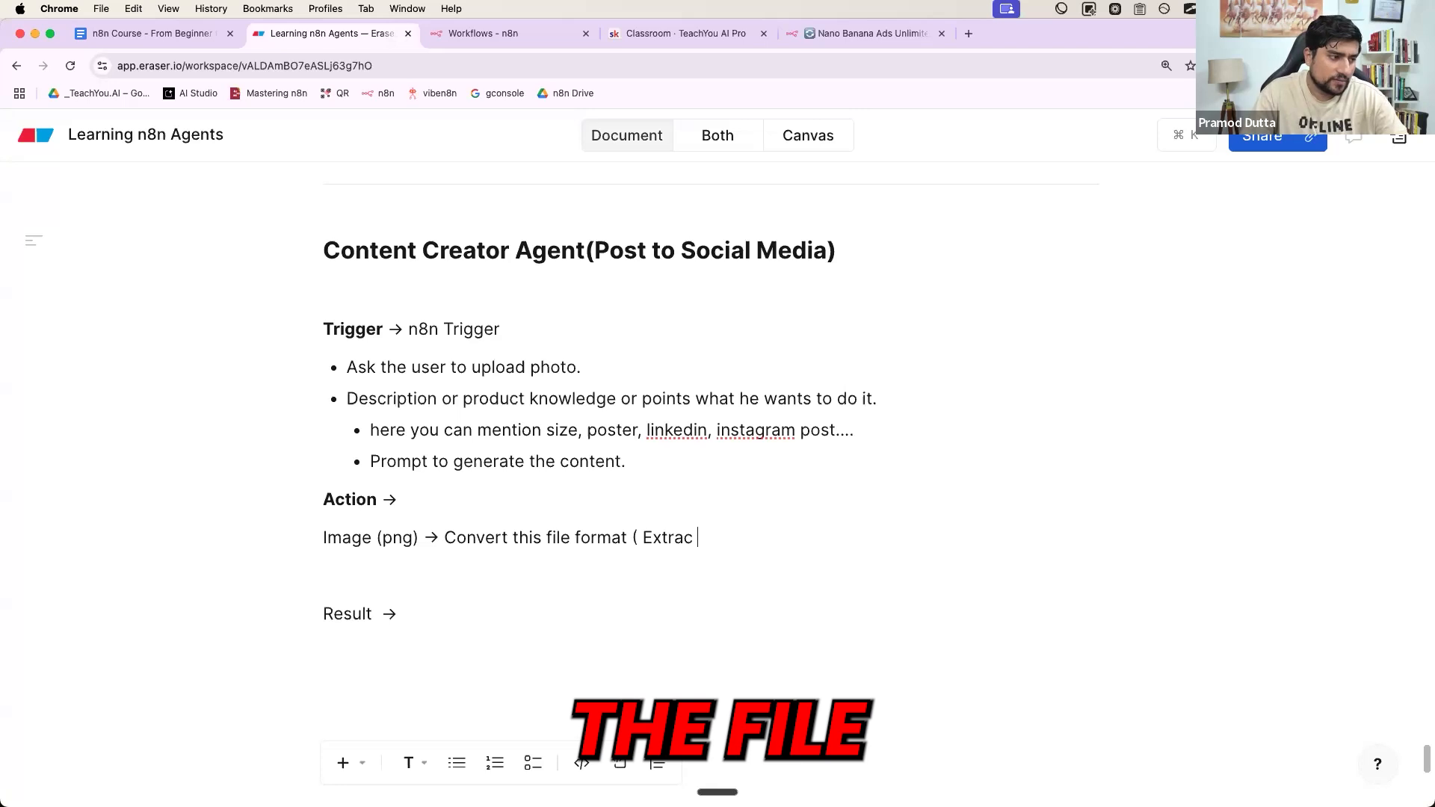
{"action": "type", "text": "t g"}
{"action": "key", "text": "BackSpace"}
{"action": "type", "text": "the fil"}
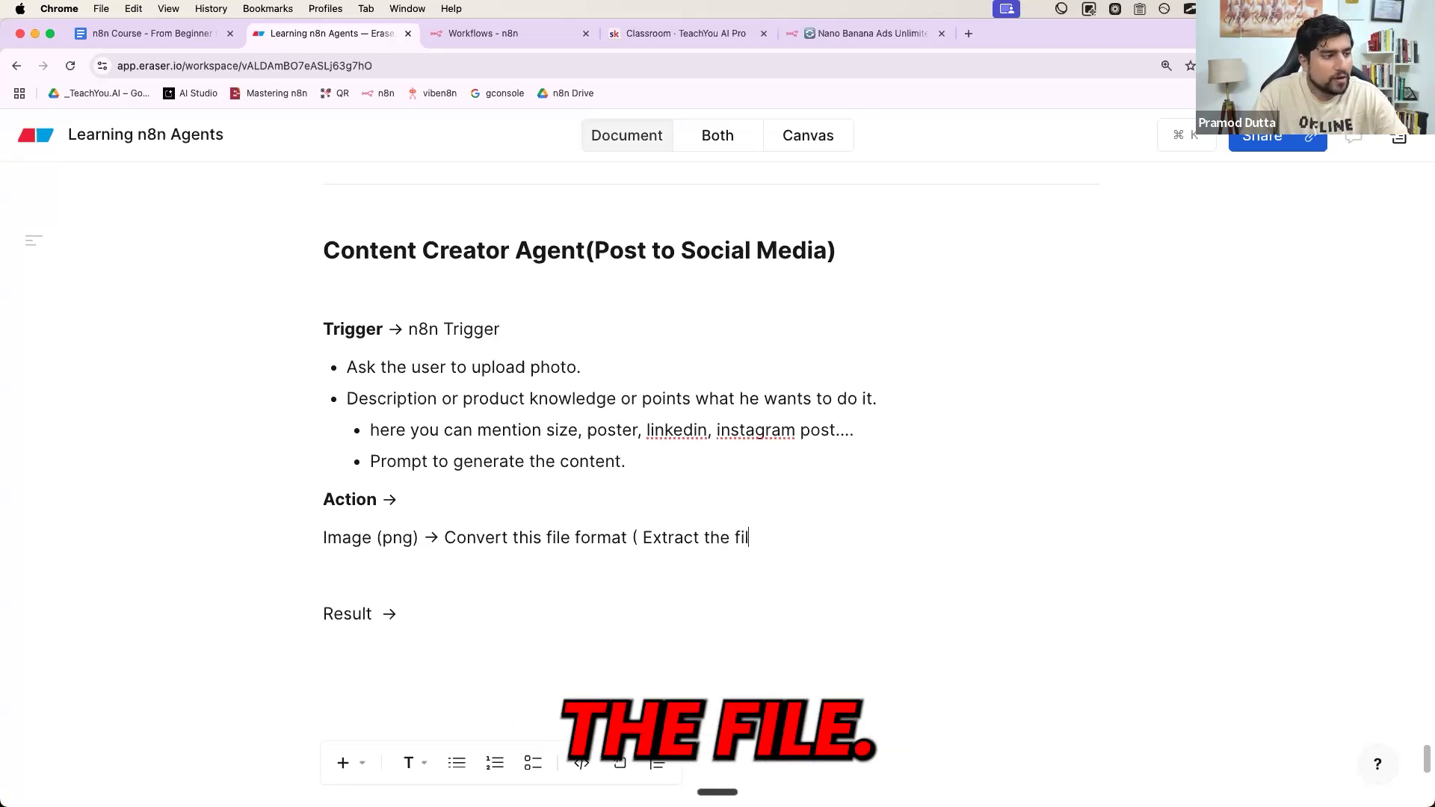
{"action": "type", "text": "e) ->"}
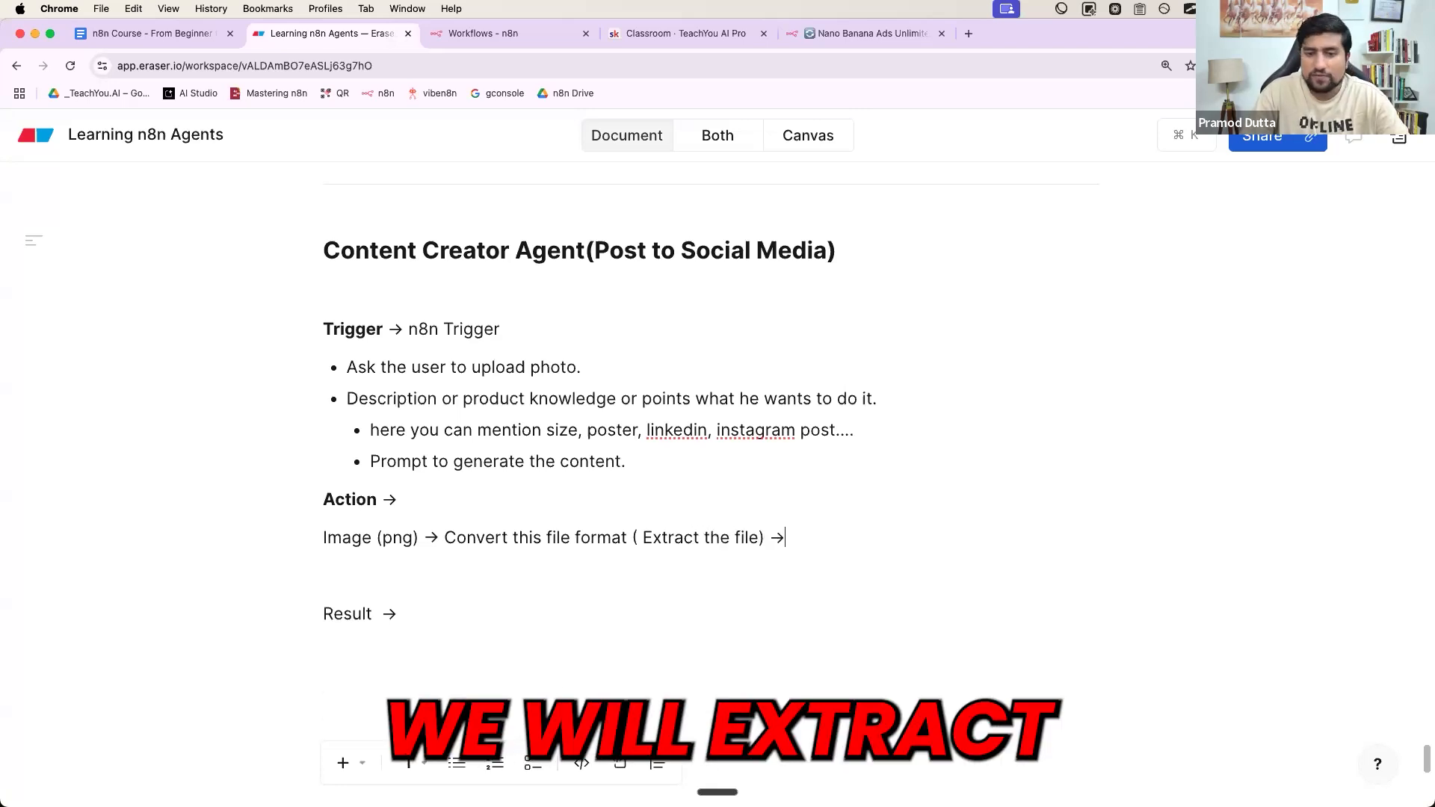
Step: Add a new action line reading "API Google Generative Image generation"
{"action": "key", "text": "Return"}
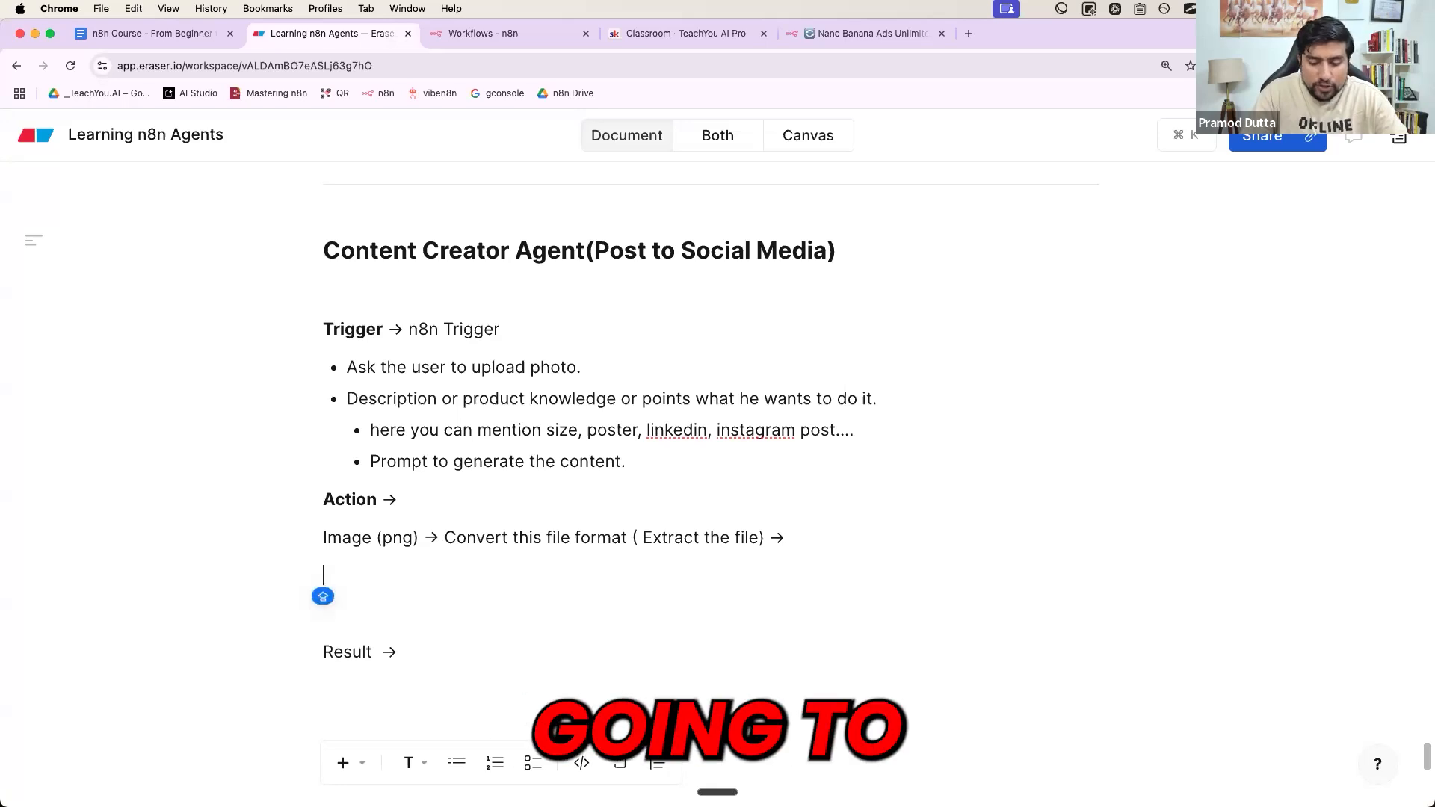
{"action": "type", "text": "API"}
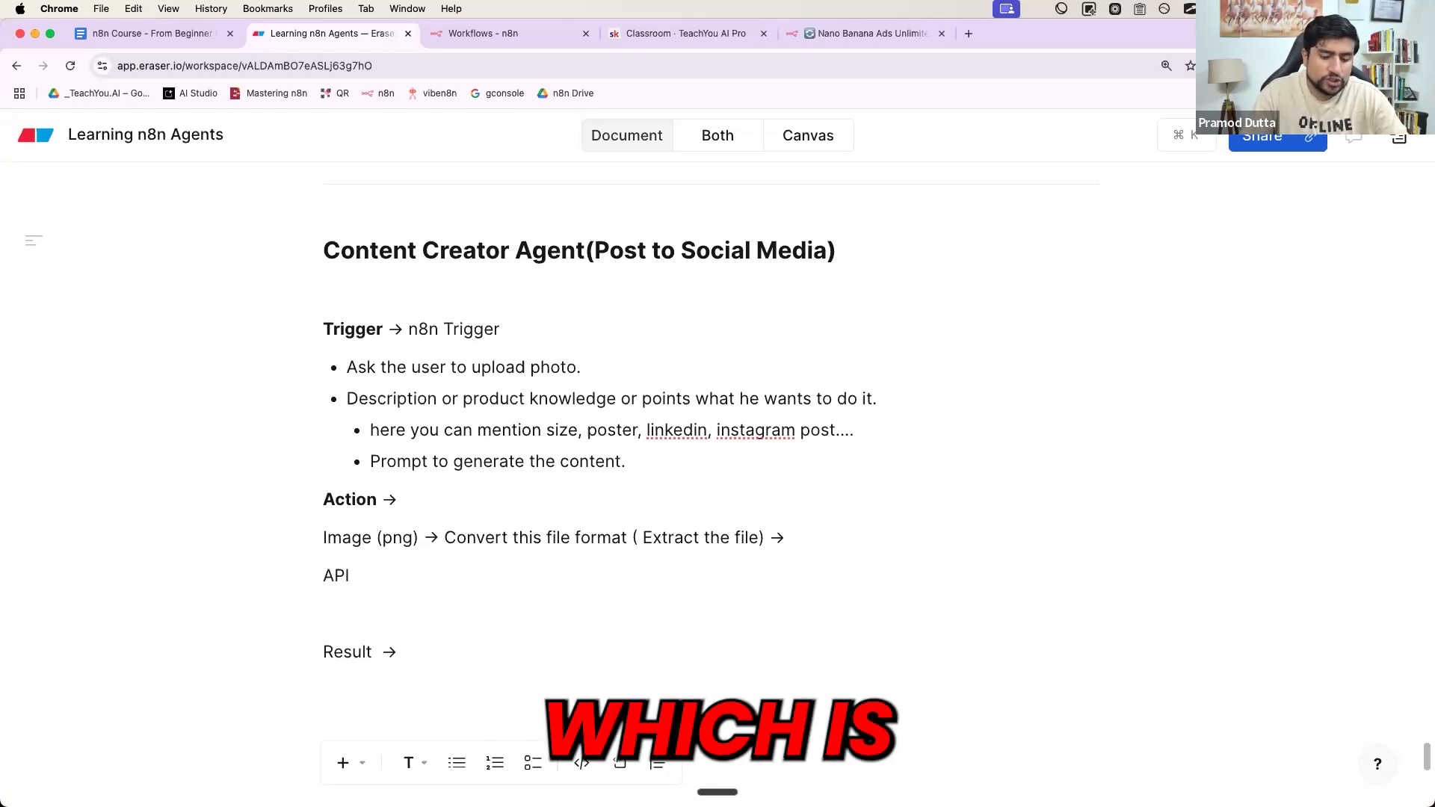
{"action": "type", "text": " Google Gen"}
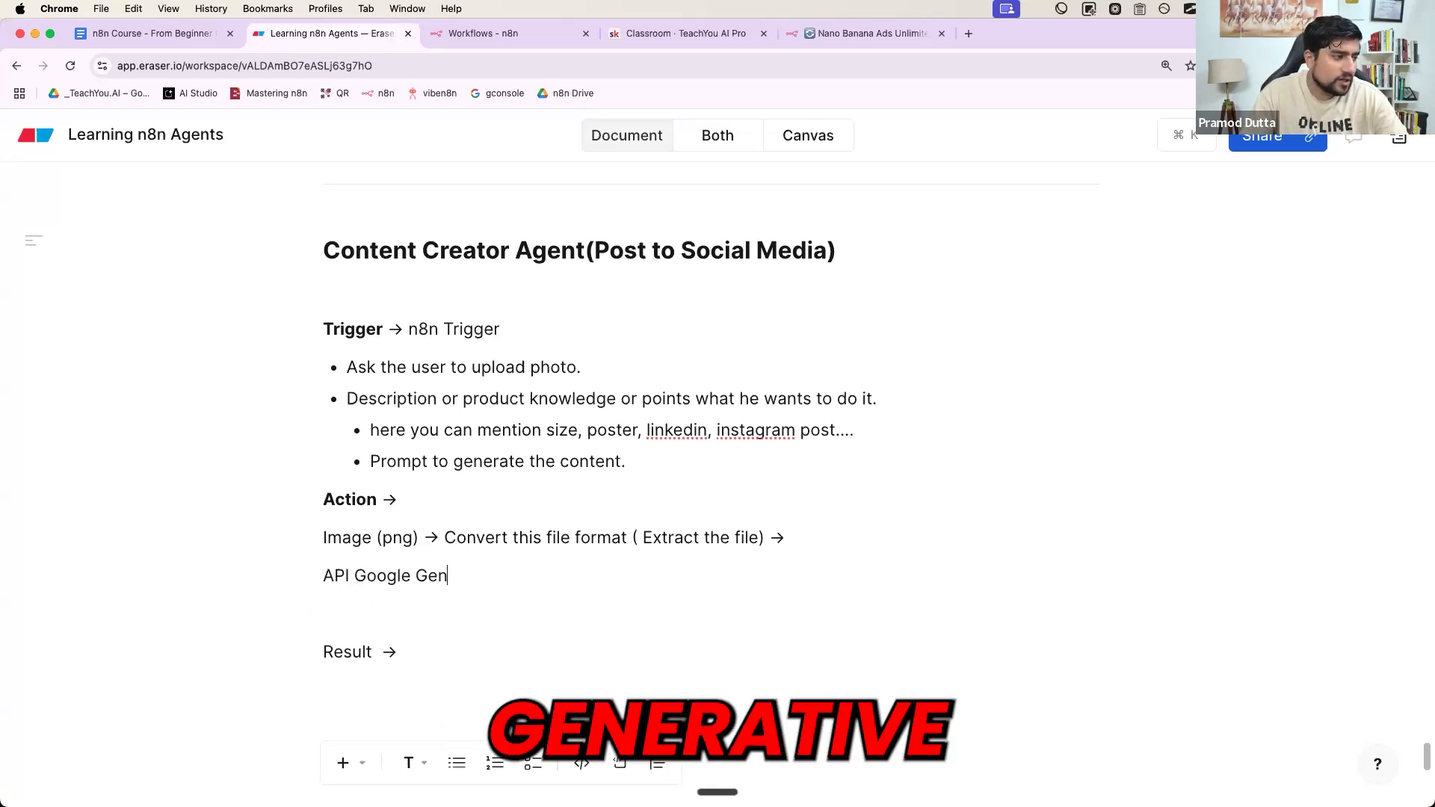
{"action": "type", "text": "erative Image generation"}
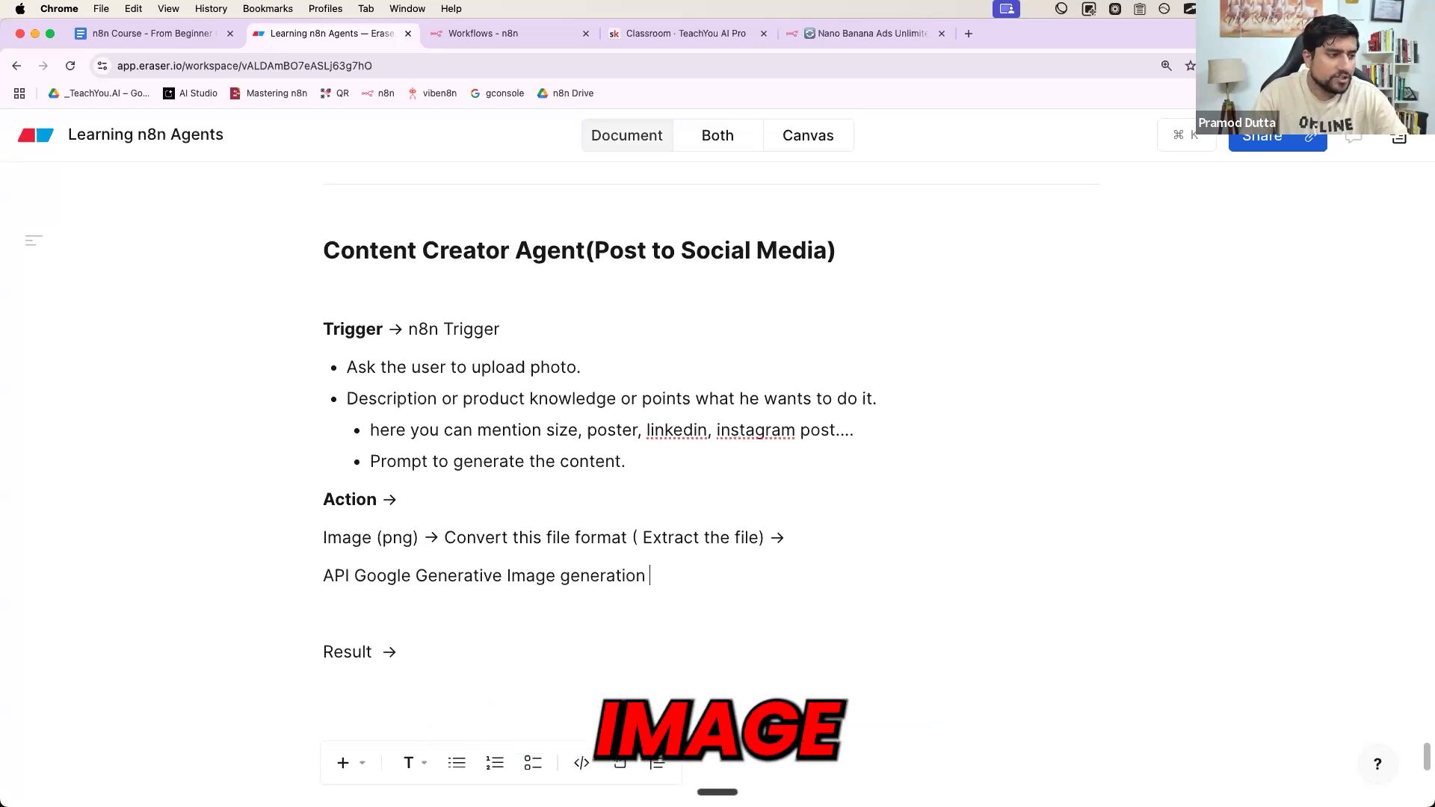
{"action": "key", "text": "BackSpace"}
{"action": "key", "text": "BackSpace"}
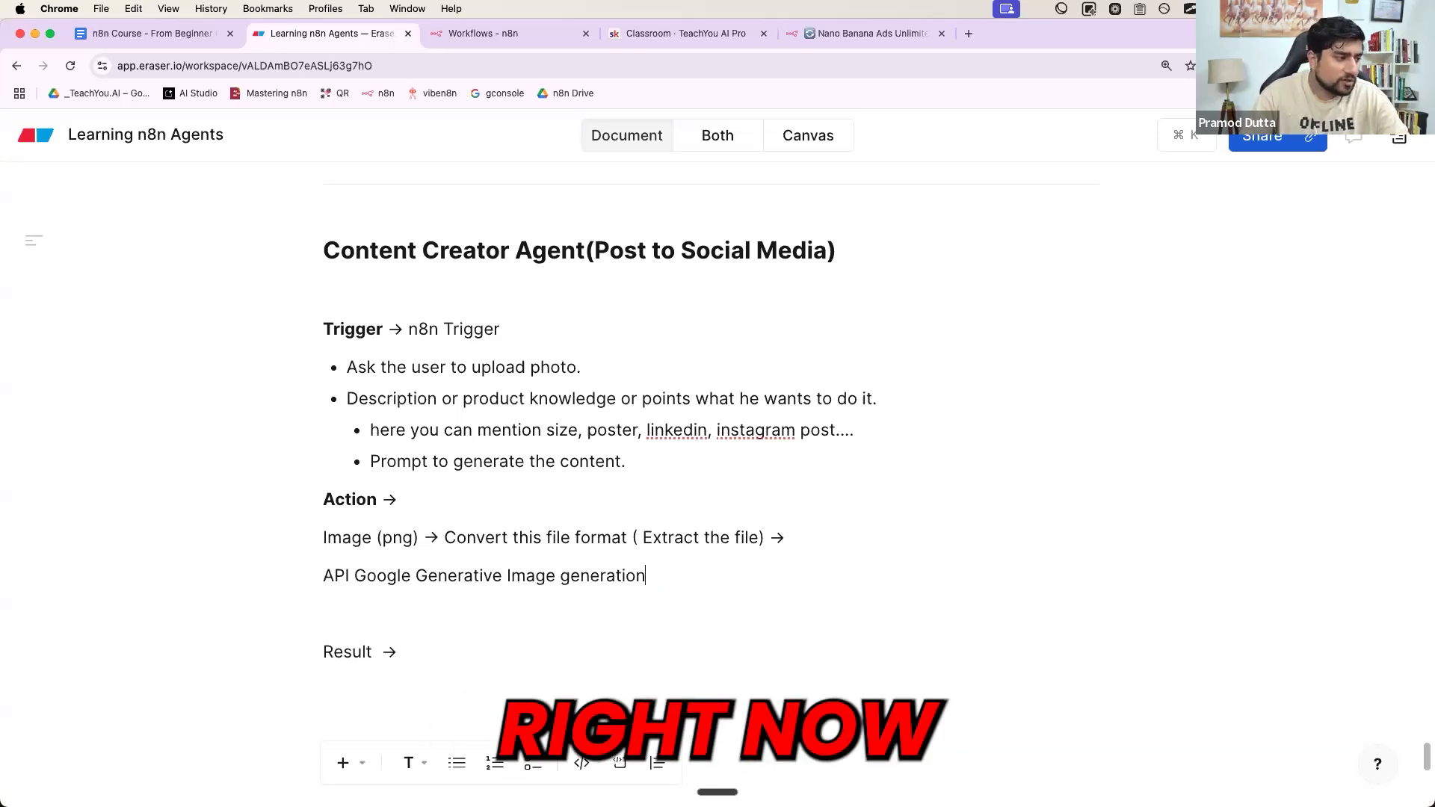
Step: Remove the word "API" from the start of the Google Generative Image generation line
{"action": "left_click_drag", "start_coordinate": [351, 575], "coordinate": [317, 574]}
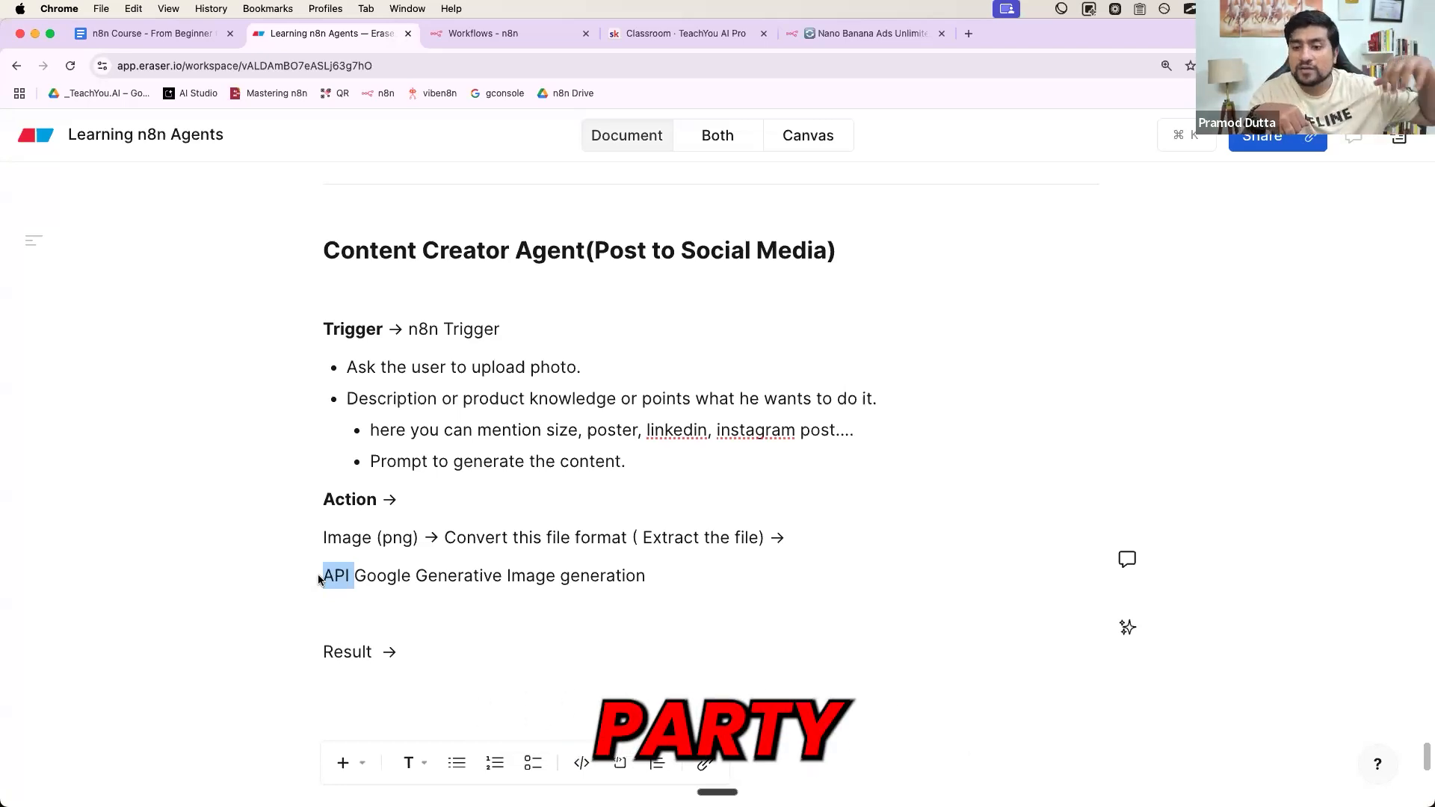
{"action": "key", "text": "Right"}
{"action": "key", "text": "shift+Left"}
{"action": "key", "text": "shift+Left"}
{"action": "key", "text": "shift+Left"}
{"action": "key", "text": "BackSpace"}
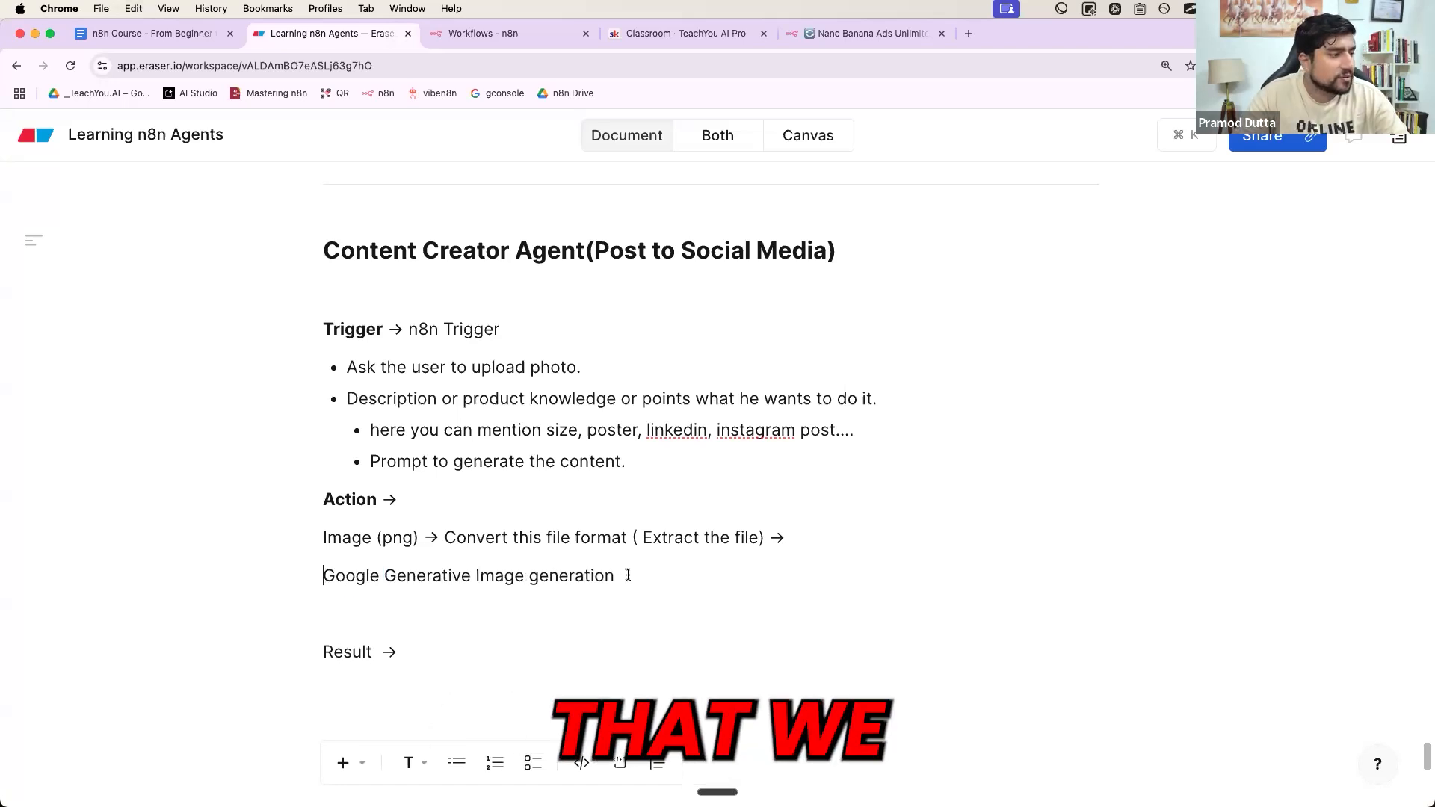
Step: Extend the Google Generative Image generation line with "( Nano Banana) - Image + Text → Post that we want."
{"action": "type", "text": "( Nano Banana)"}
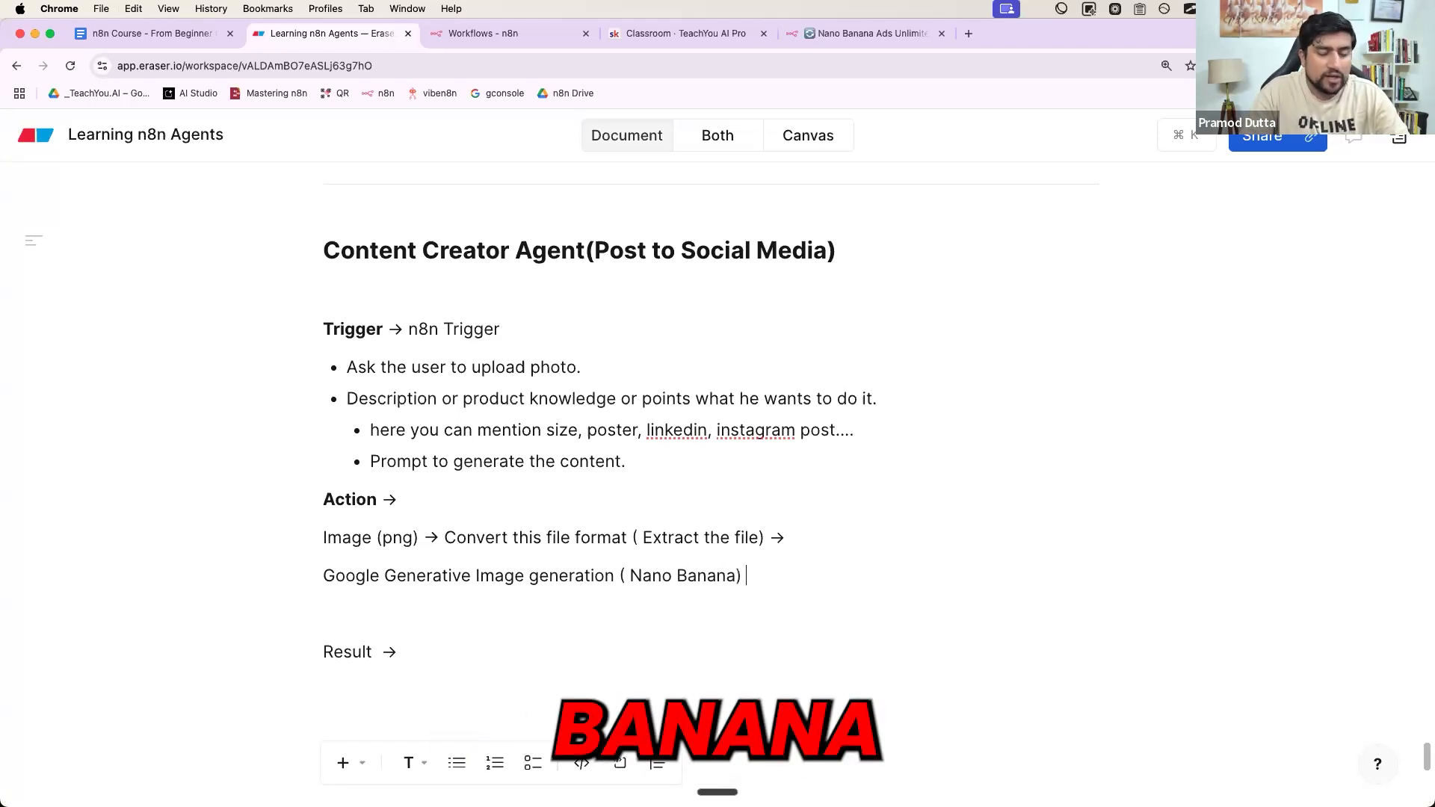
{"action": "type", "text": "  - Image + Text"}
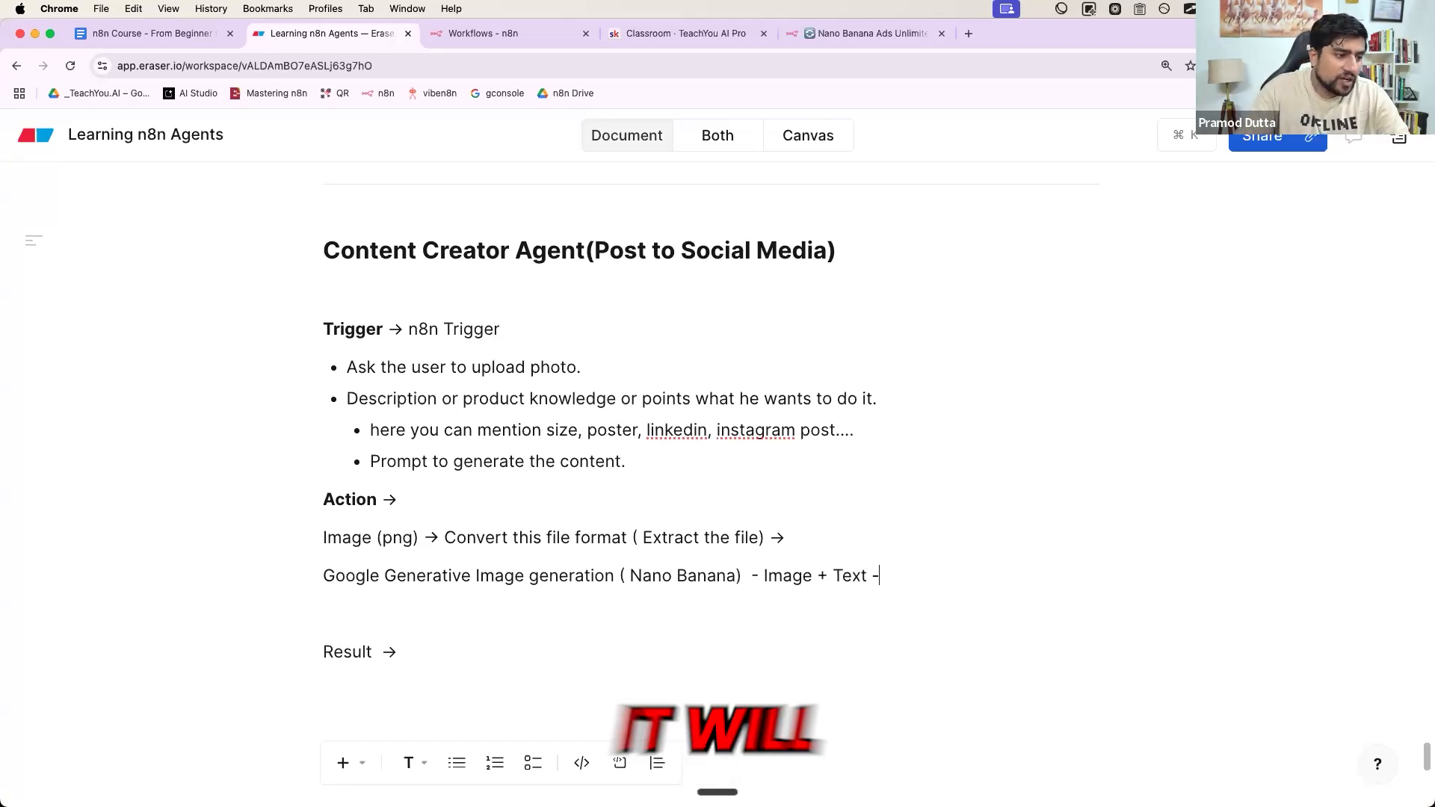
{"action": "type", "text": " -> "}
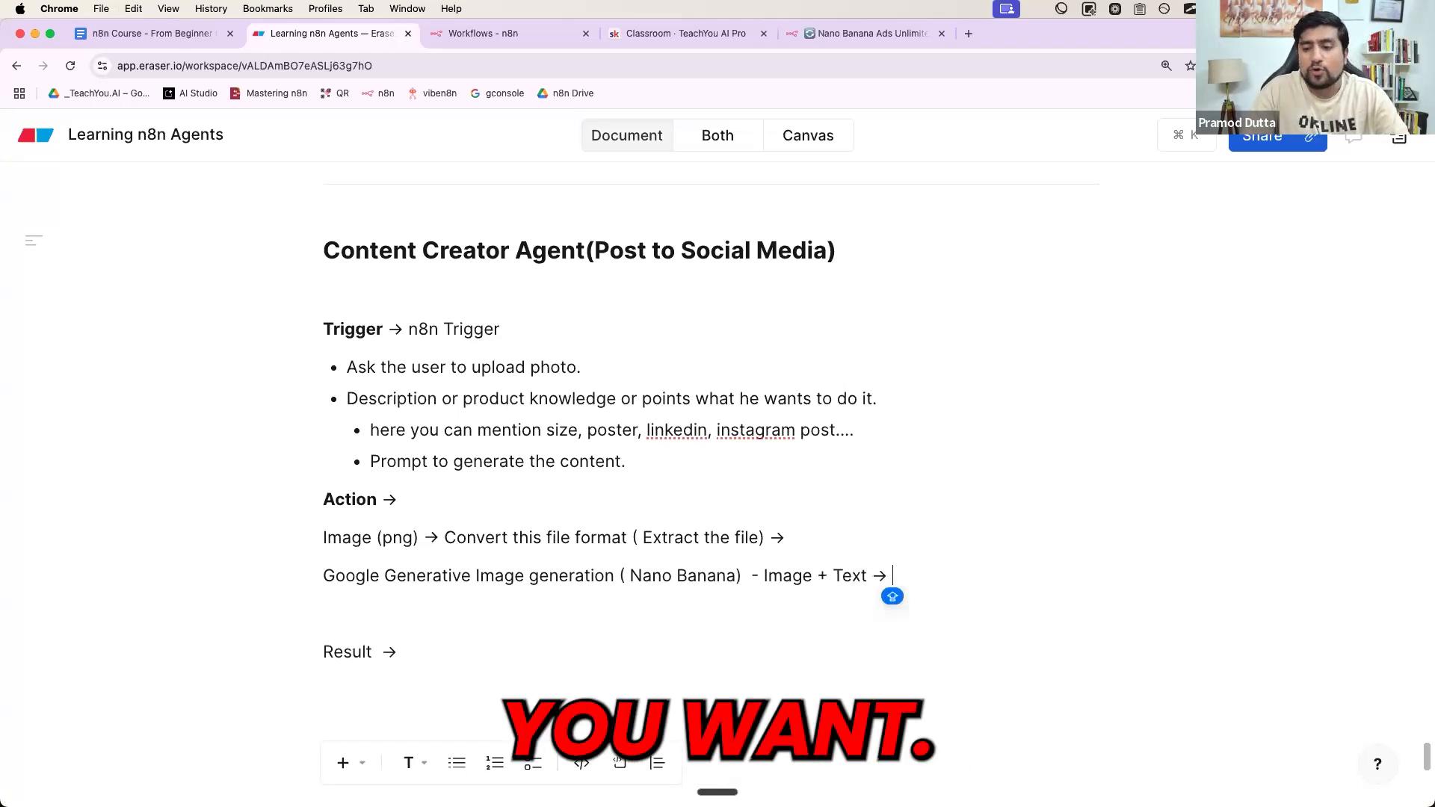
{"action": "type", "text": "POs"}
{"action": "key", "text": "BackSpace"}
{"action": "key", "text": "BackSpace"}
{"action": "key", "text": "BackSpace"}
{"action": "type", "text": "Post"}
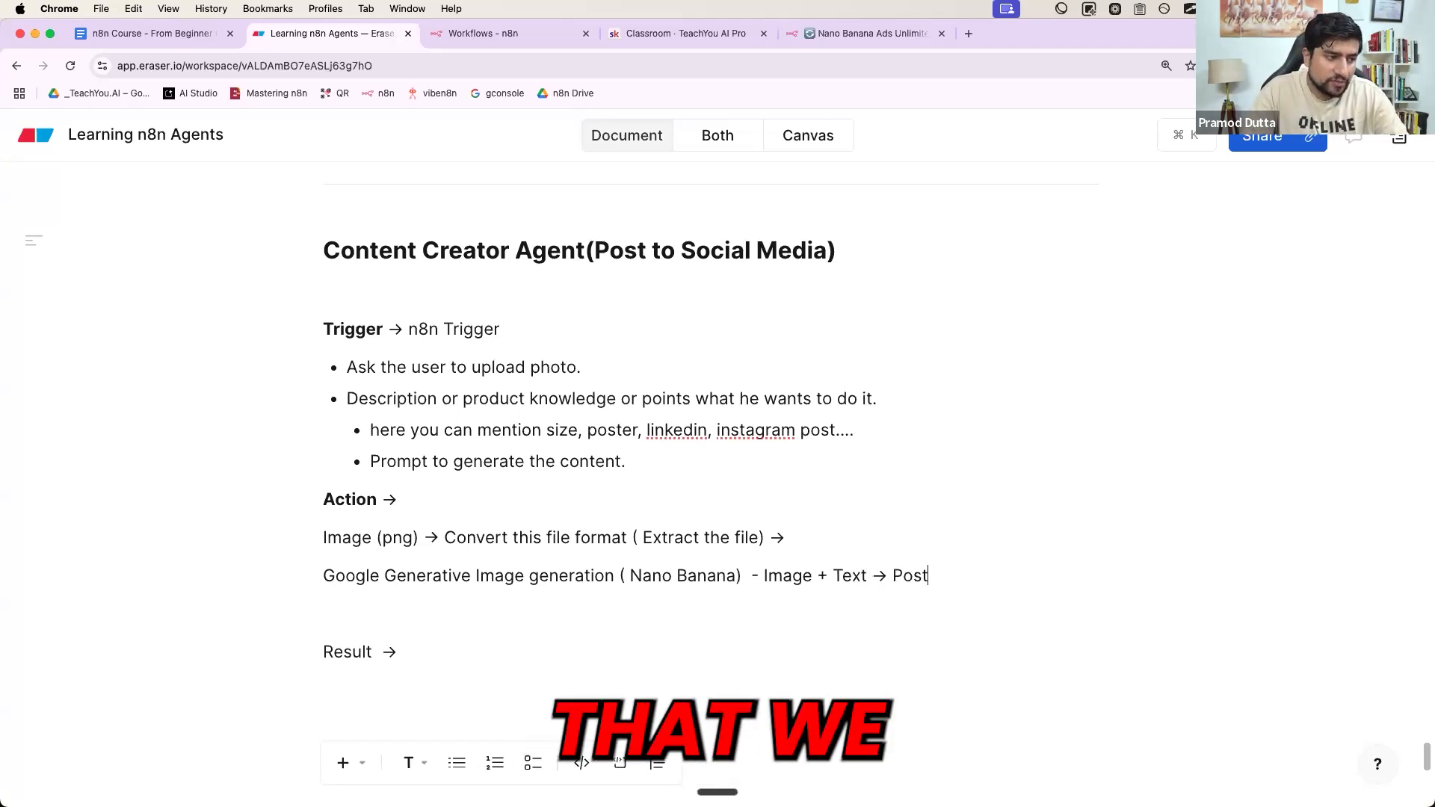
{"action": "type", "text": " that we want."}
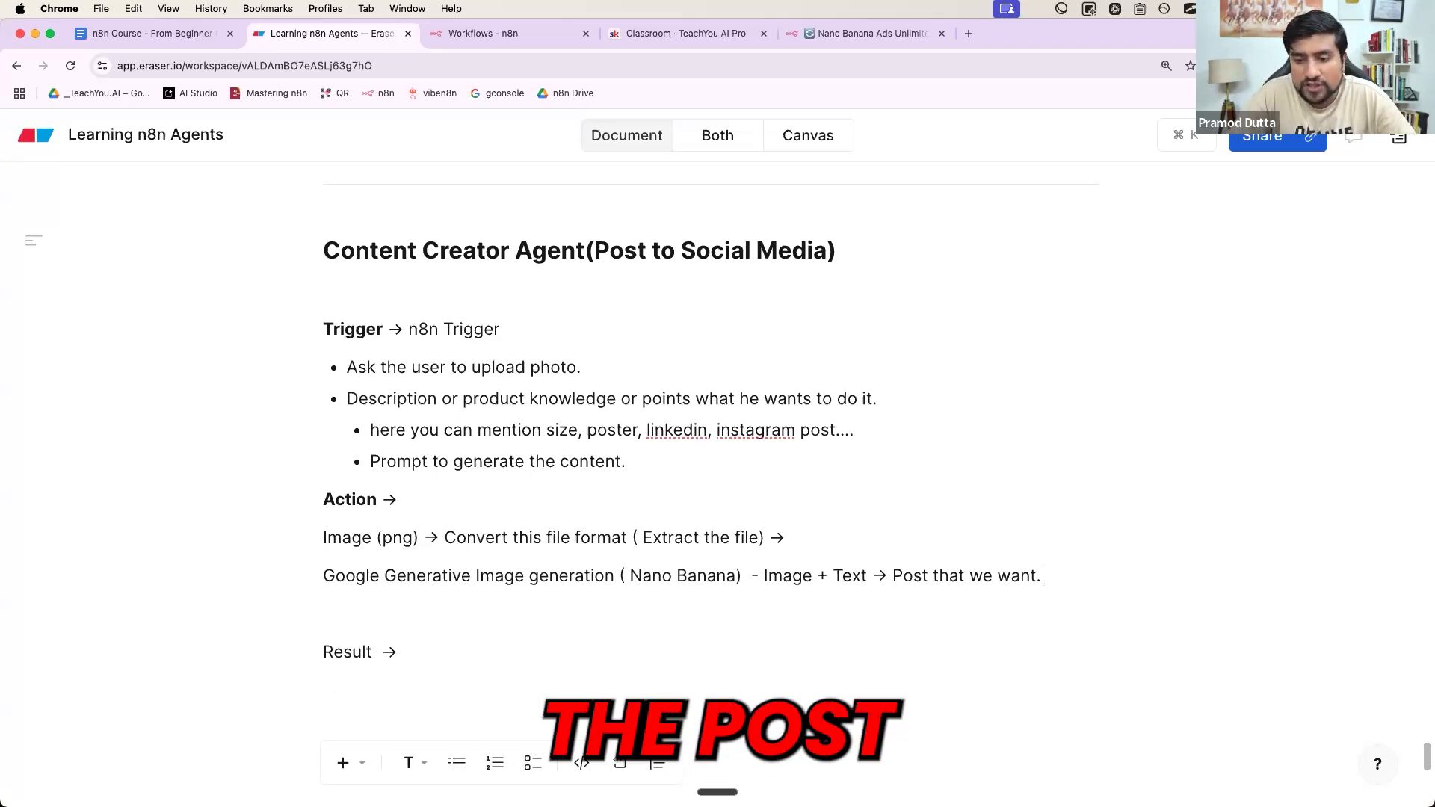
Step: Add an action line reading "Generate the Captions → Text also - LLM"
{"action": "key", "text": "Return"}
{"action": "type", "text": "Generate the "}
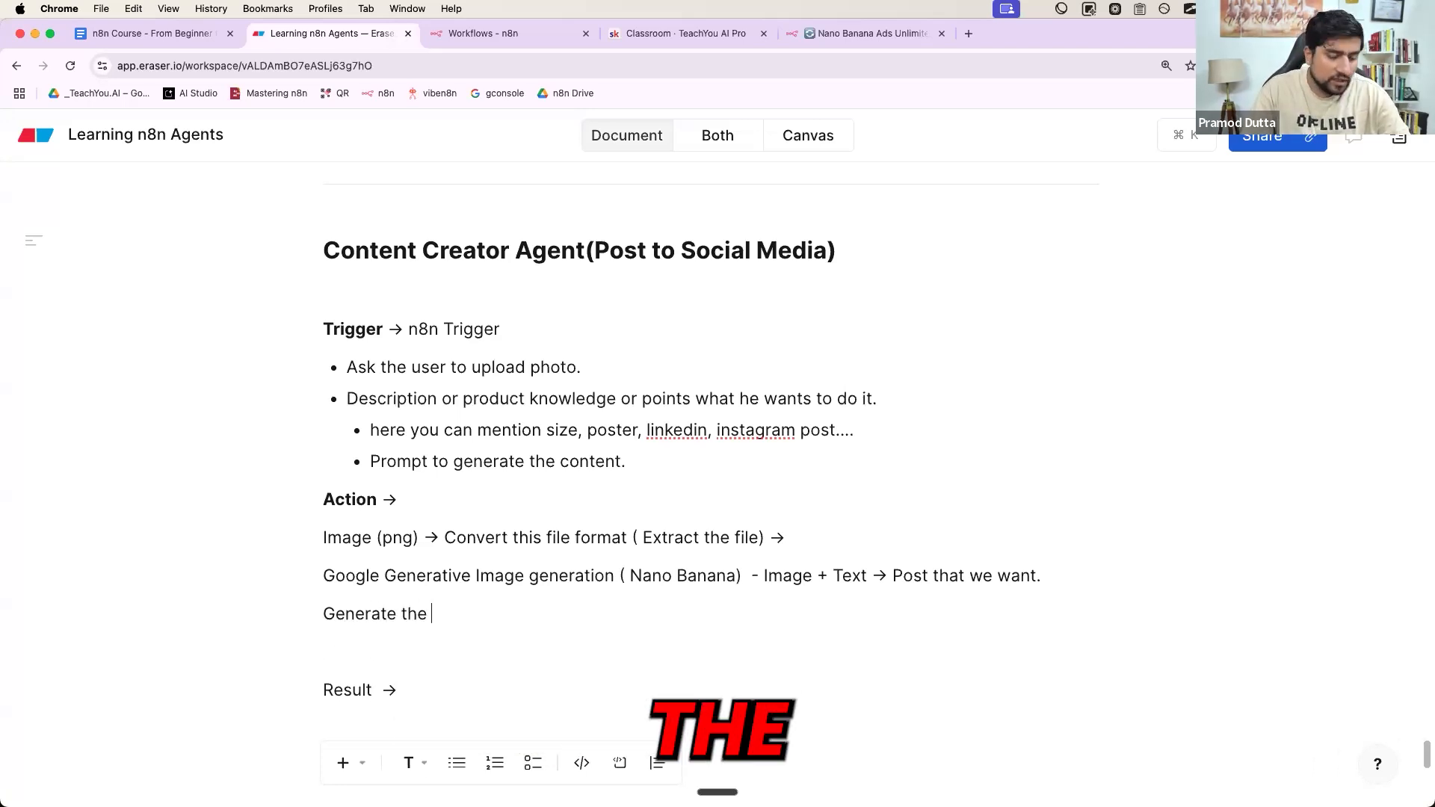
{"action": "type", "text": "Captions -<>"}
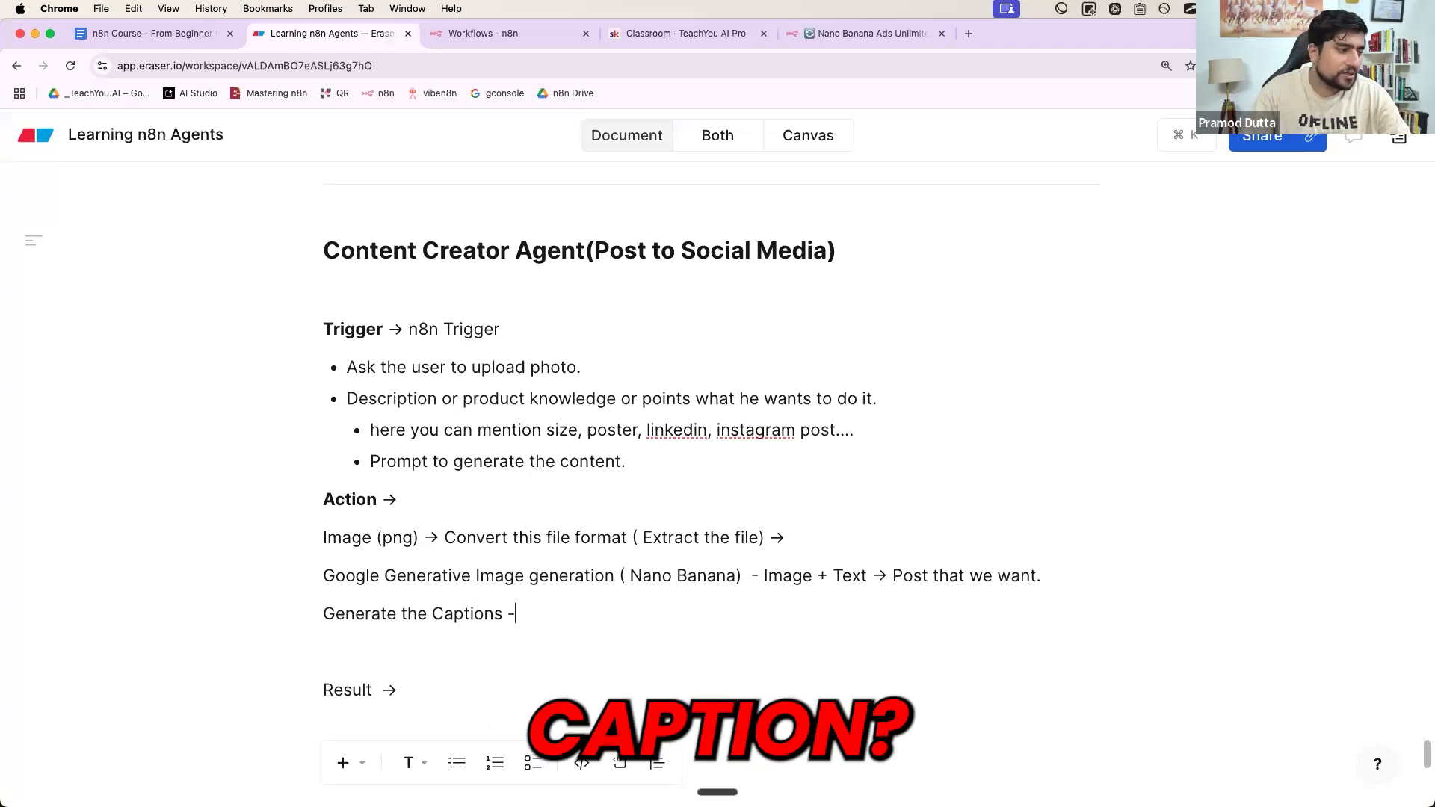
{"action": "key", "text": "BackSpace"}
{"action": "key", "text": "BackSpace"}
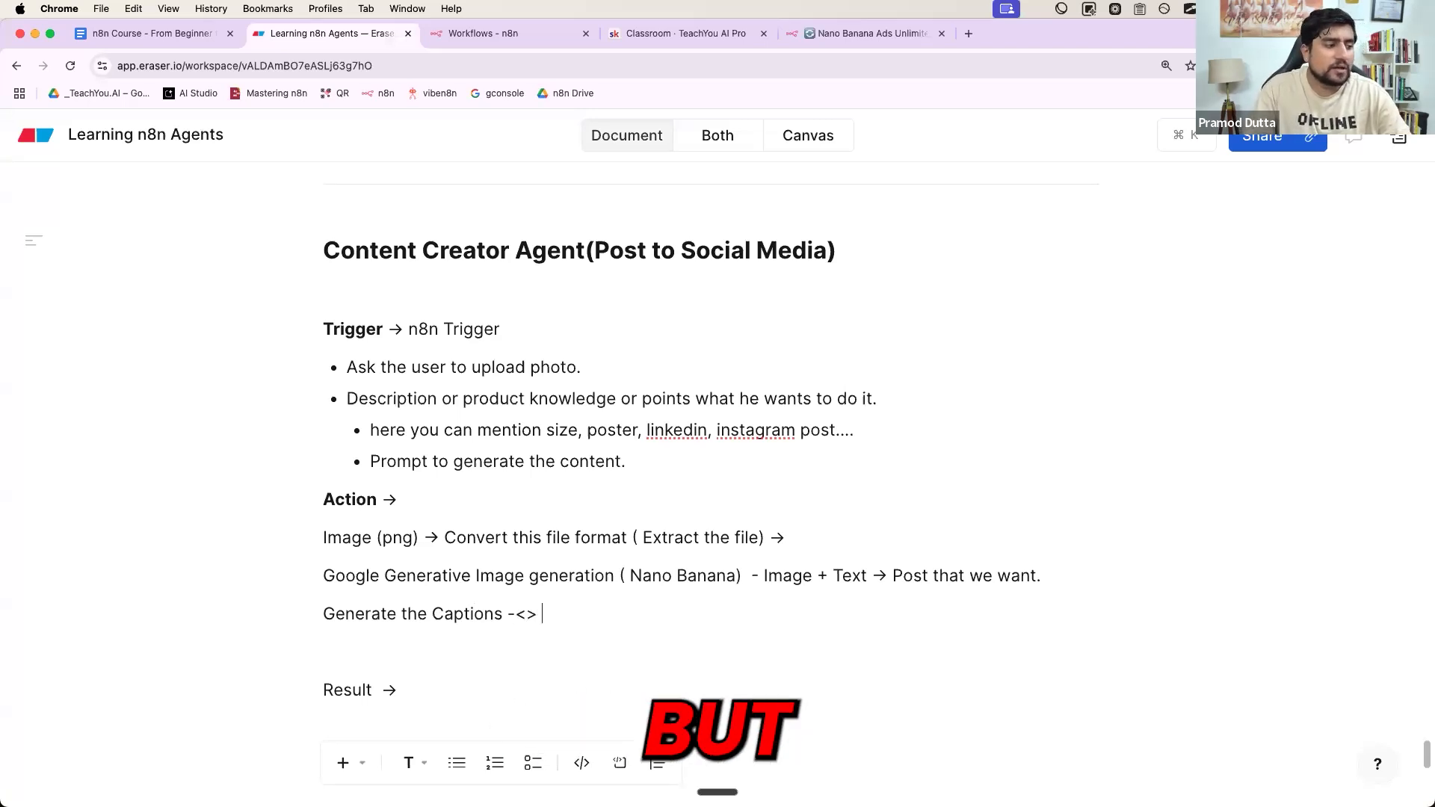
{"action": "type", "text": "> "}
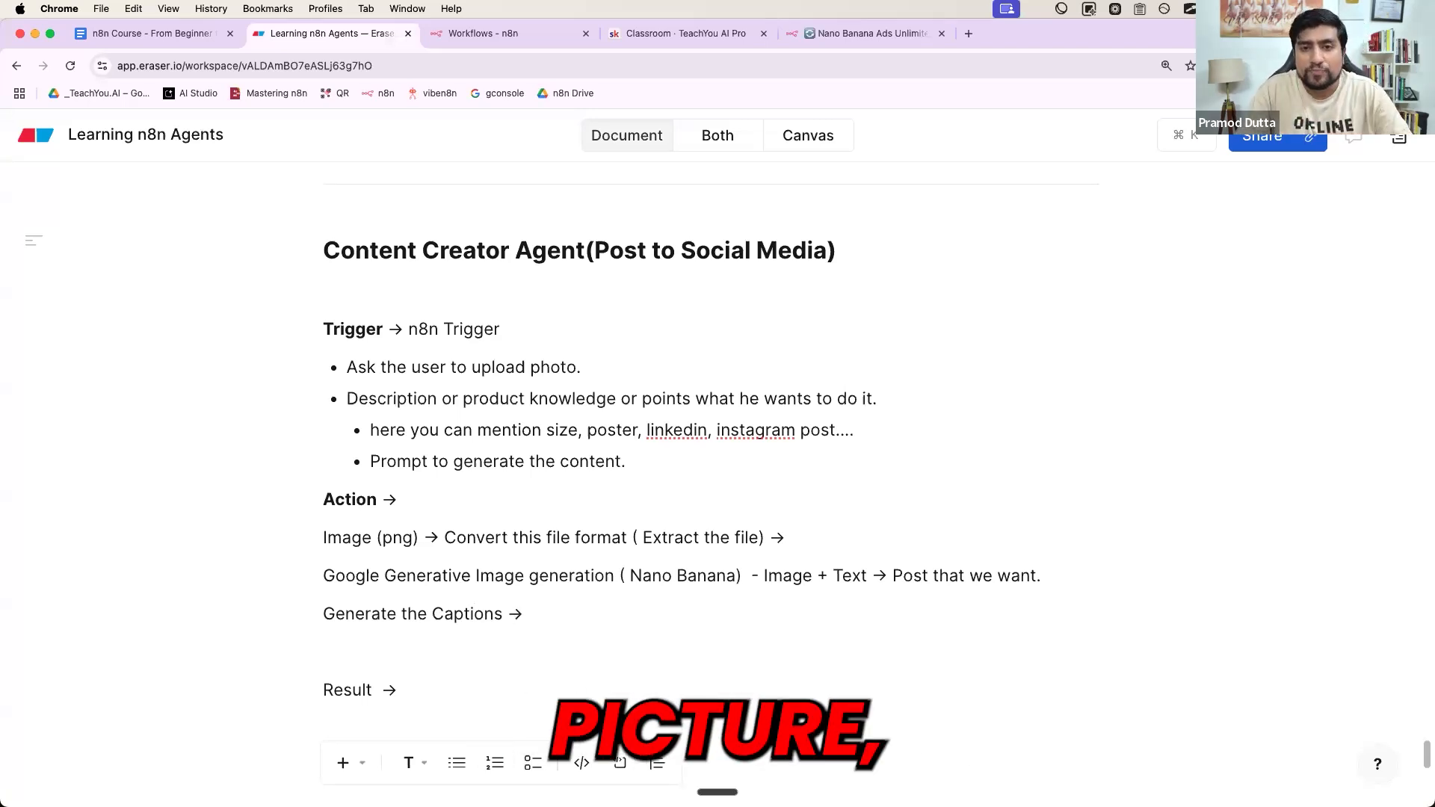
{"action": "type", "text": " Text "}
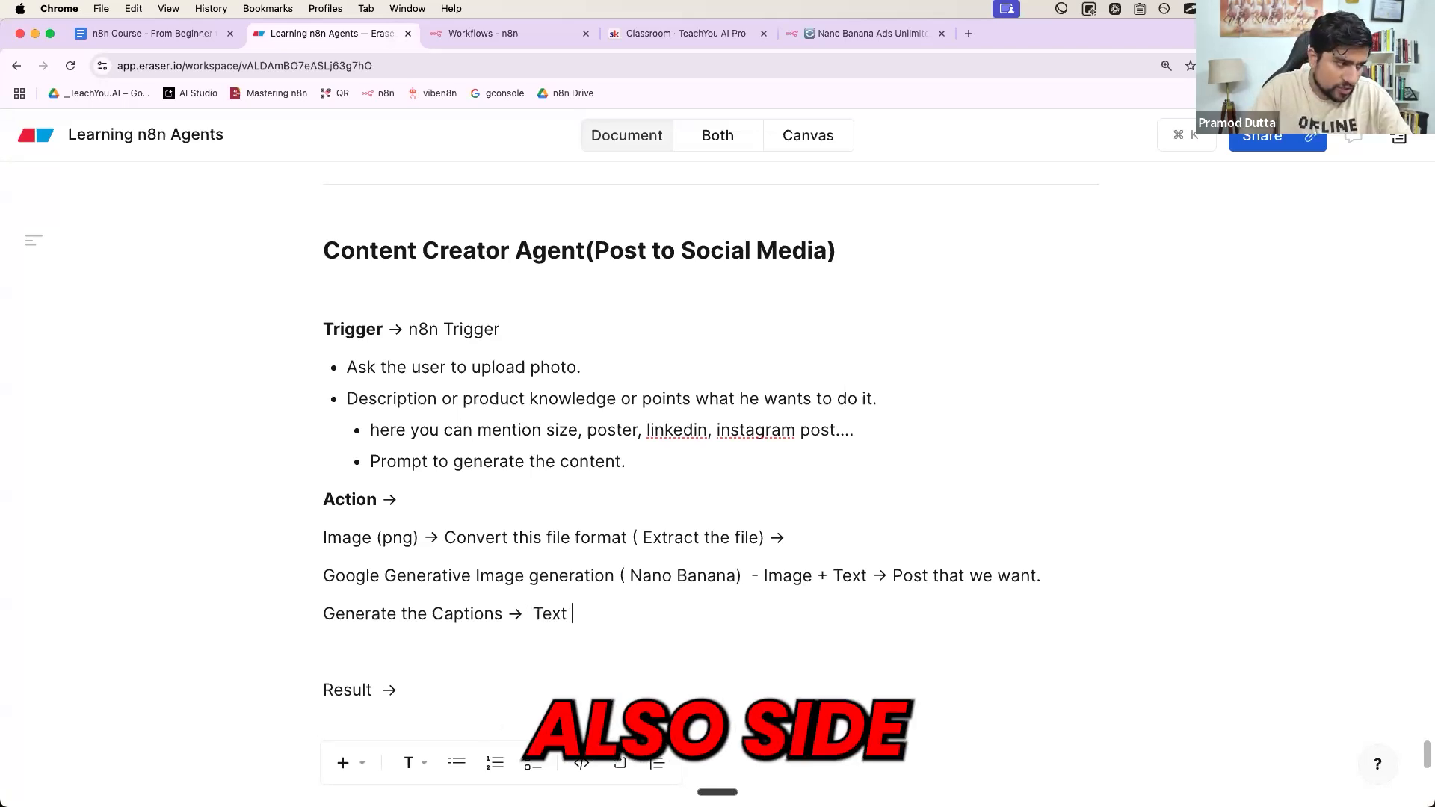
{"action": "type", "text": "also )"}
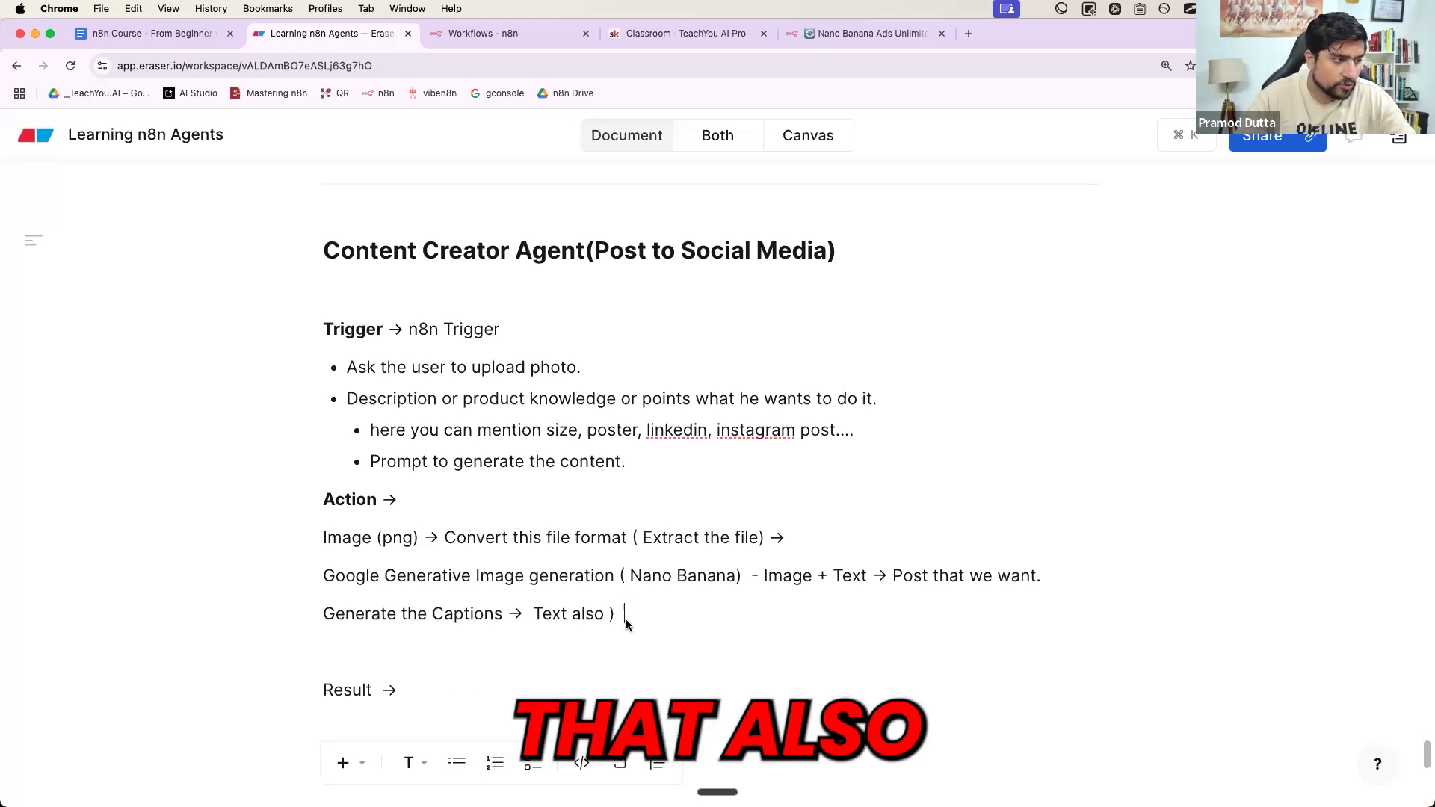
{"action": "key", "text": "BackSpace"}
{"action": "type", "text": "- LLM"}
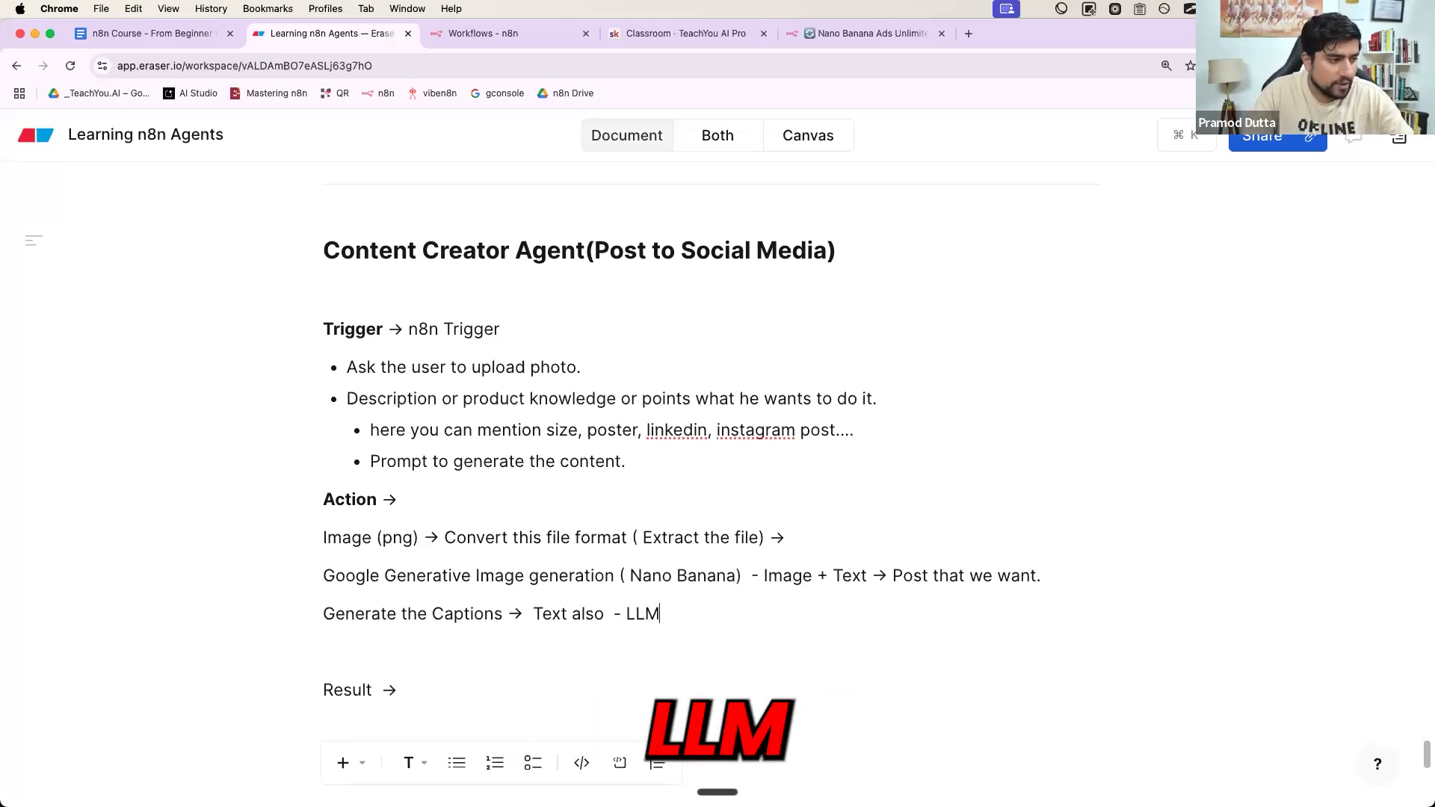
Step: Add an action line reading "Upload this Ads or Content → Google Drive." followed by a new empty line
{"action": "key", "text": "Return"}
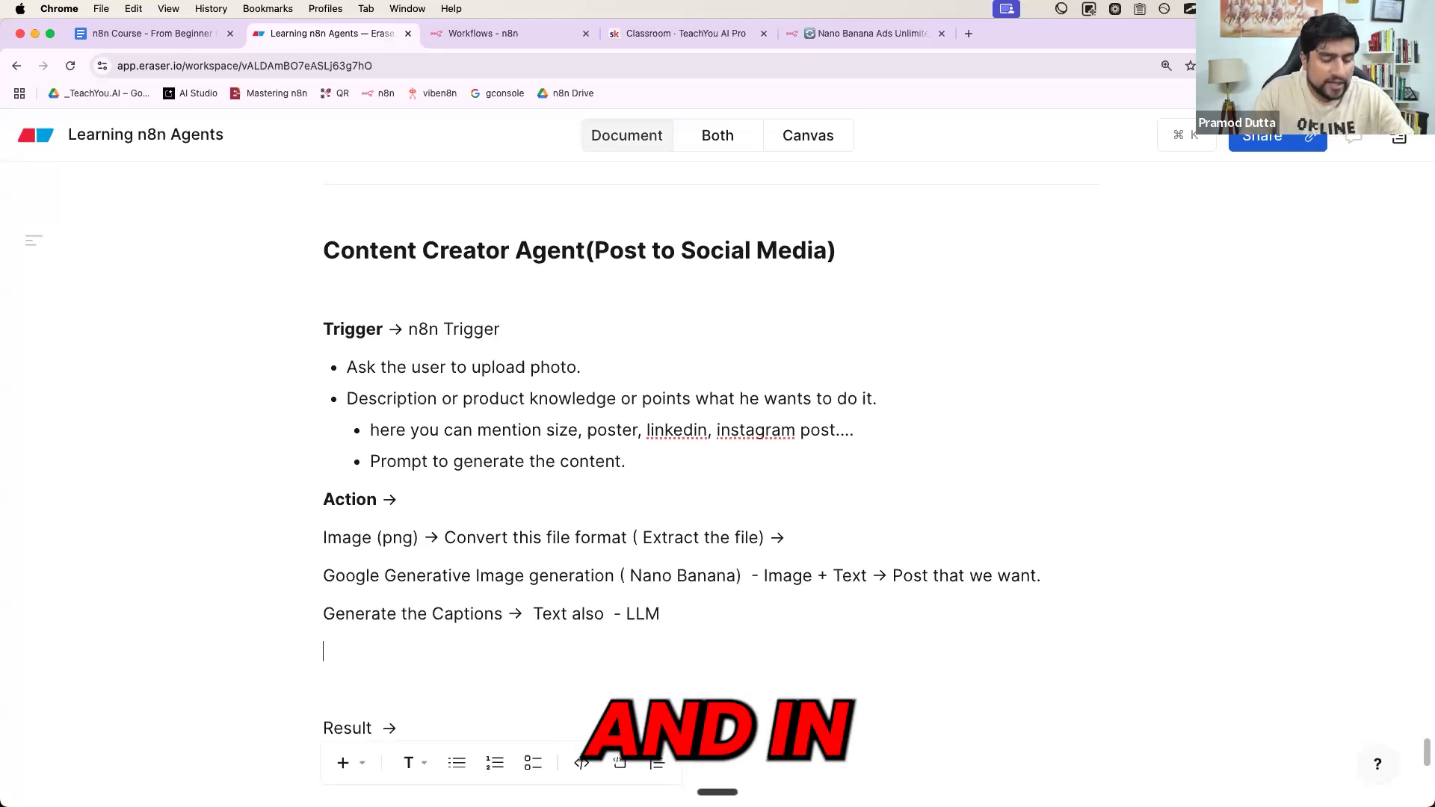
{"action": "type", "text": "Upload thi"}
{"action": "type", "text": "s Ads or"}
{"action": "type", "text": " Content "}
{"action": "type", "text": "-> GOO"}
{"action": "key", "text": "BackSpace"}
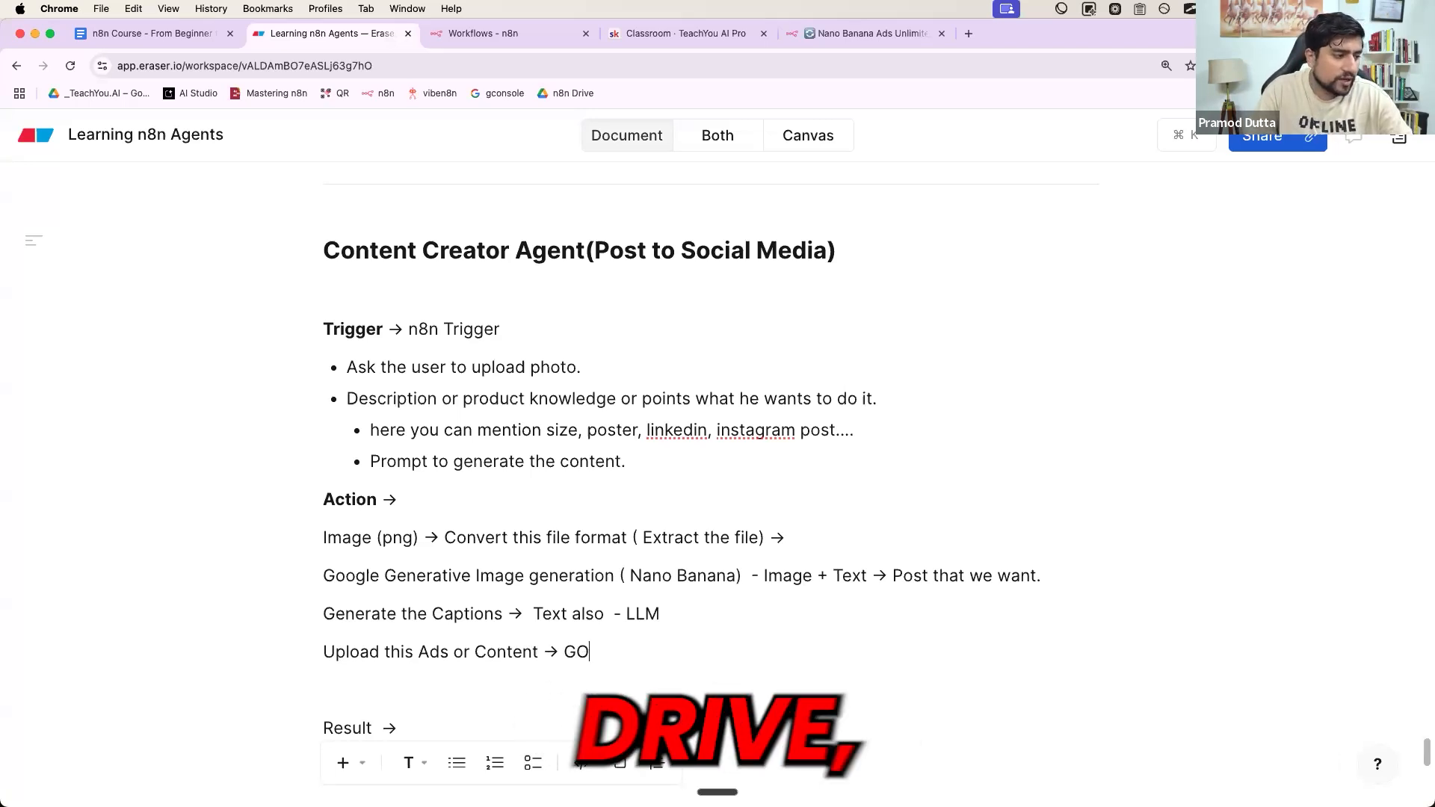
{"action": "type", "text": "ogle Drive."}
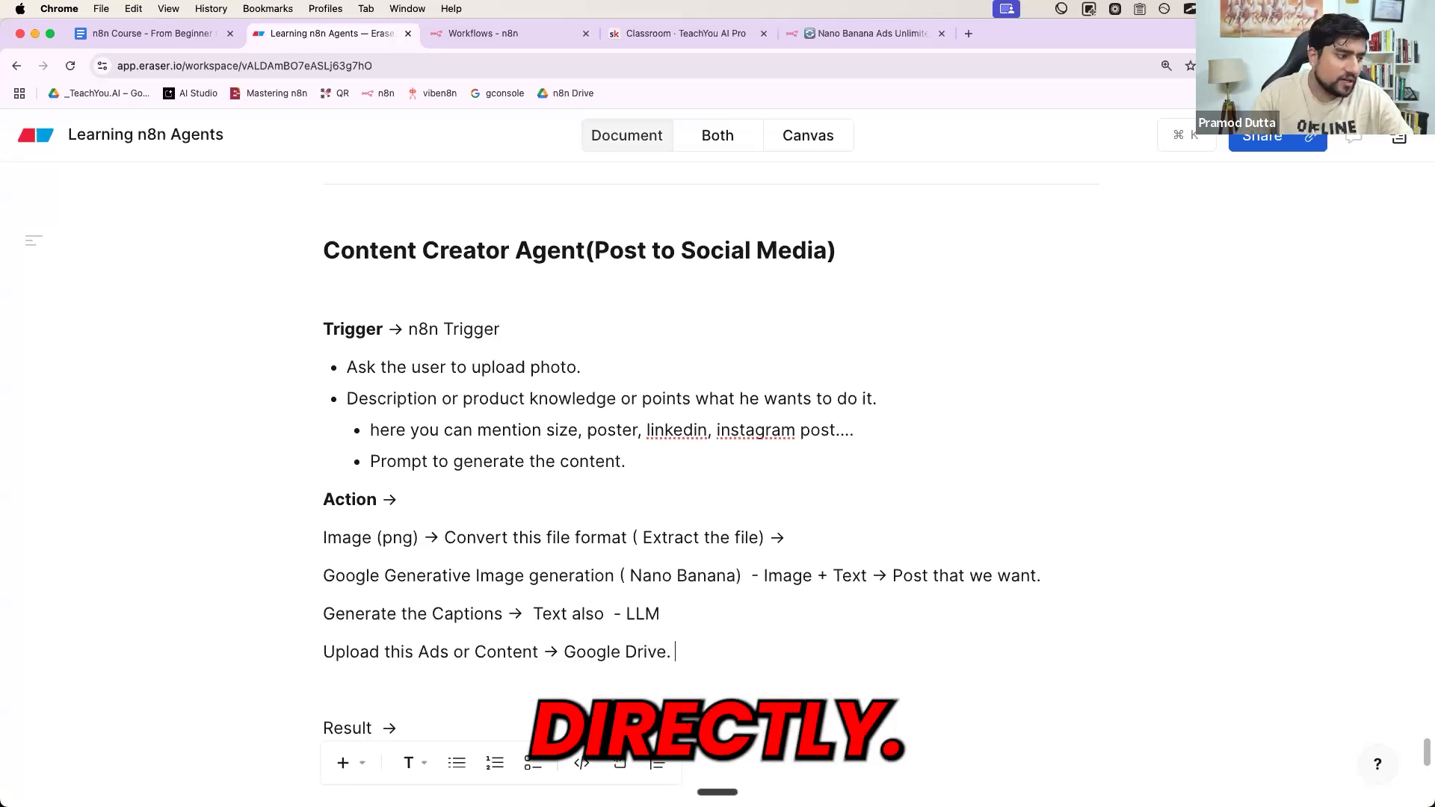
{"action": "scroll", "coordinate": [698, 577], "scroll_direction": "down", "scroll_amount": 3}
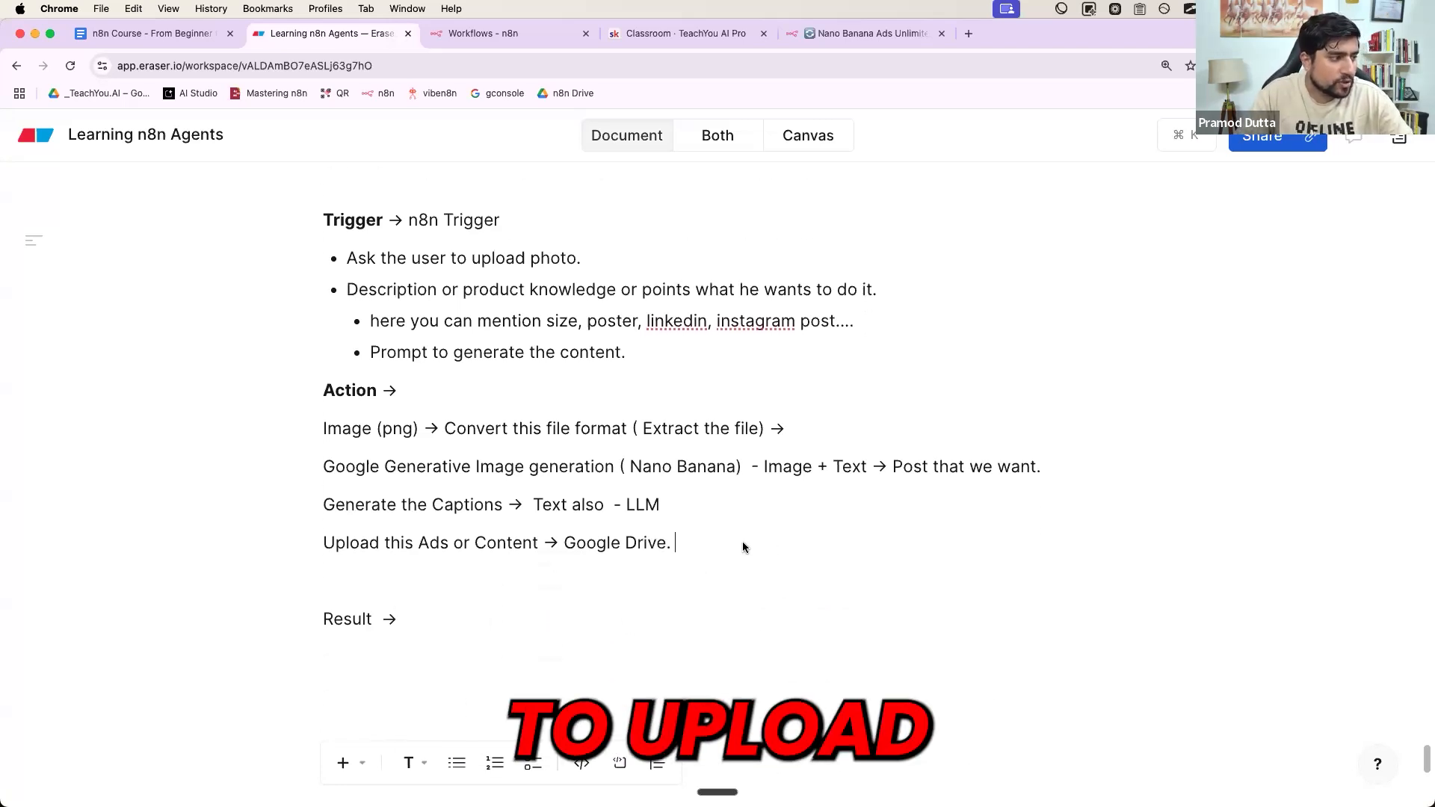
{"action": "key", "text": "Return"}
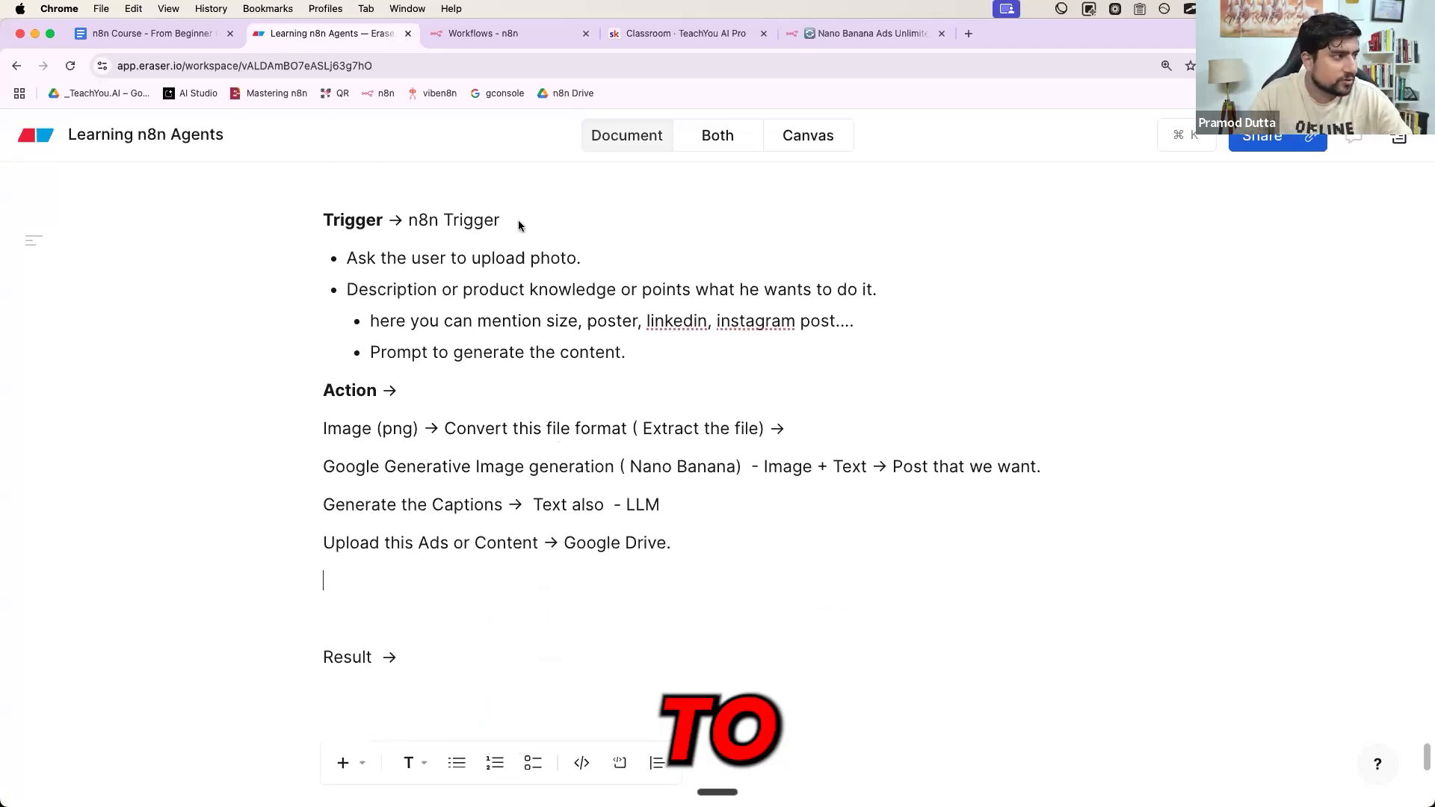
Step: Insert a blank line between the trigger bullets and the Action heading
{"action": "left_click", "coordinate": [661, 357]}
{"action": "key", "text": "Return"}
{"action": "key", "text": "Return"}
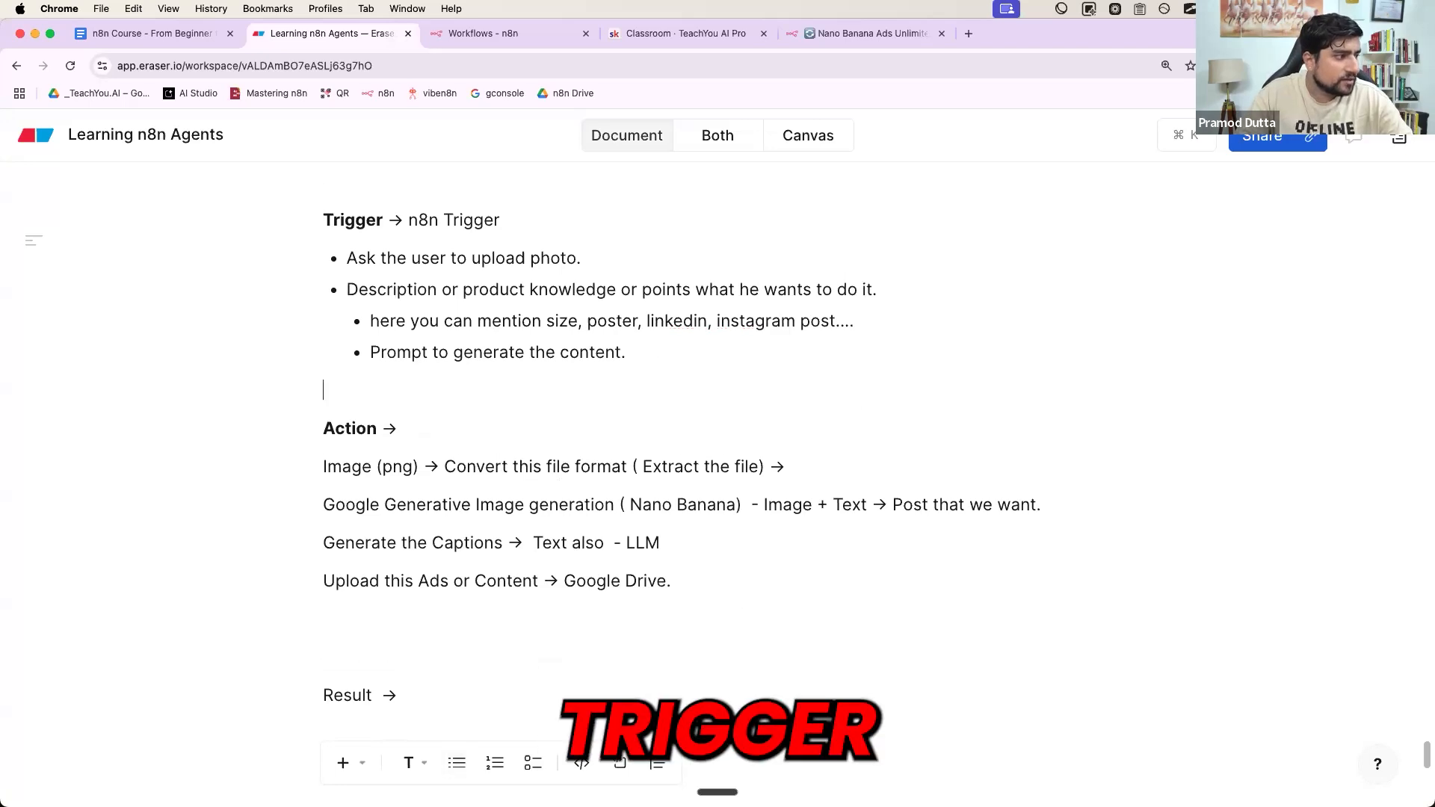
Step: Make the Result heading and its arrow bold
{"action": "scroll", "coordinate": [611, 446], "scroll_direction": "down", "scroll_amount": 4}
{"action": "left_click_drag", "start_coordinate": [415, 551], "coordinate": [263, 546]}
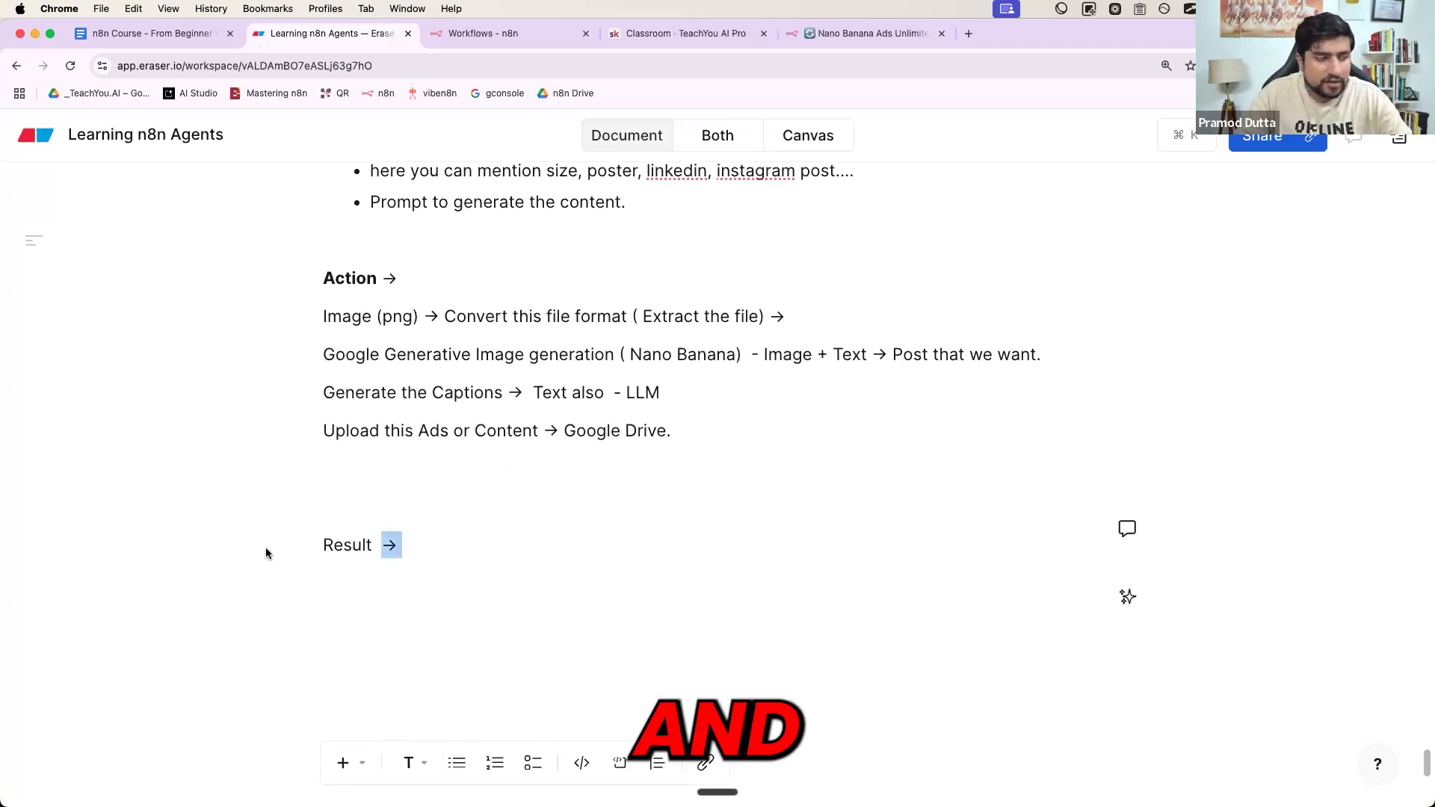
{"action": "key", "text": "super+b"}
Step: Add a line under the Result heading reading "Google Folder → Poster, Images or content is generated."
{"action": "left_click", "coordinate": [375, 587]}
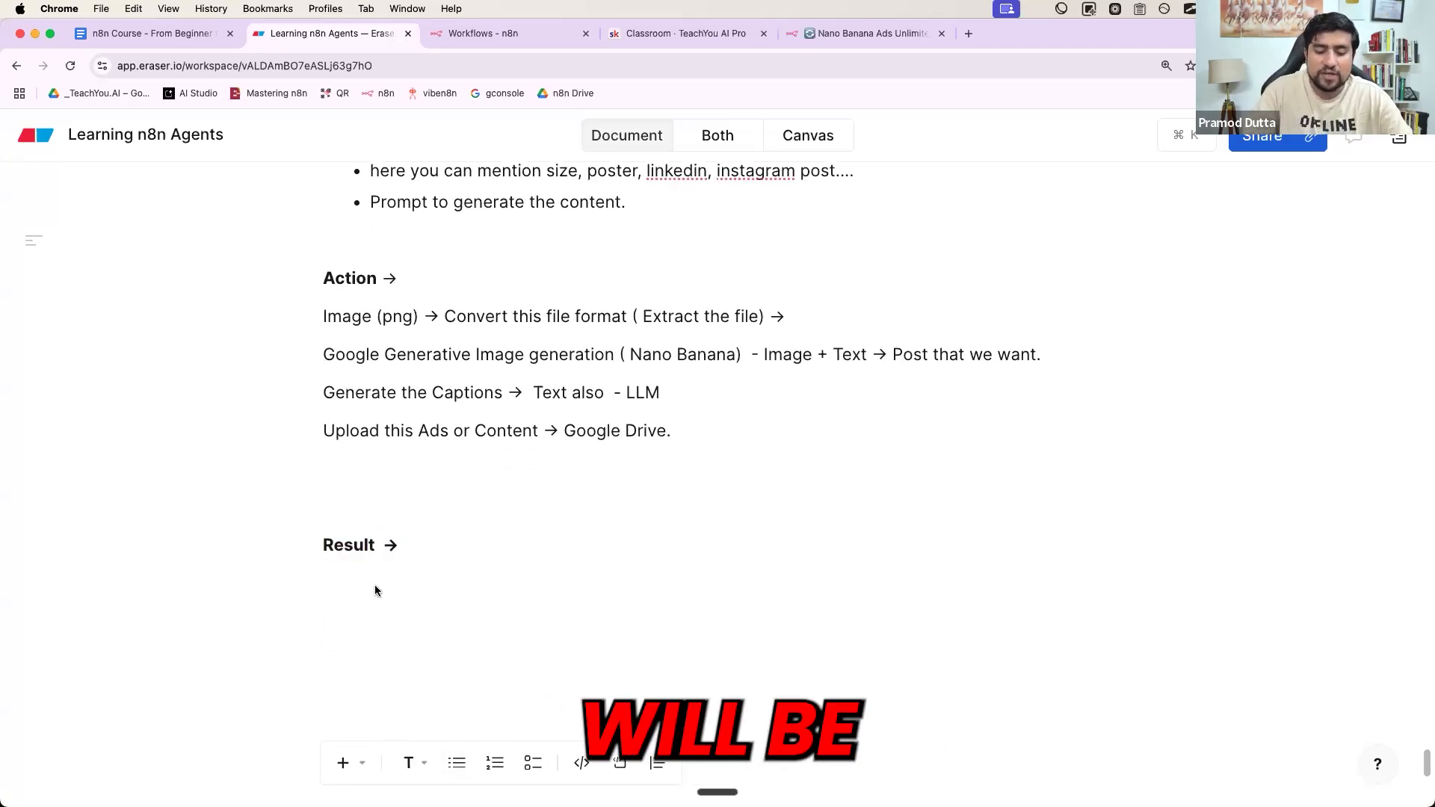
{"action": "type", "text": "Goog"}
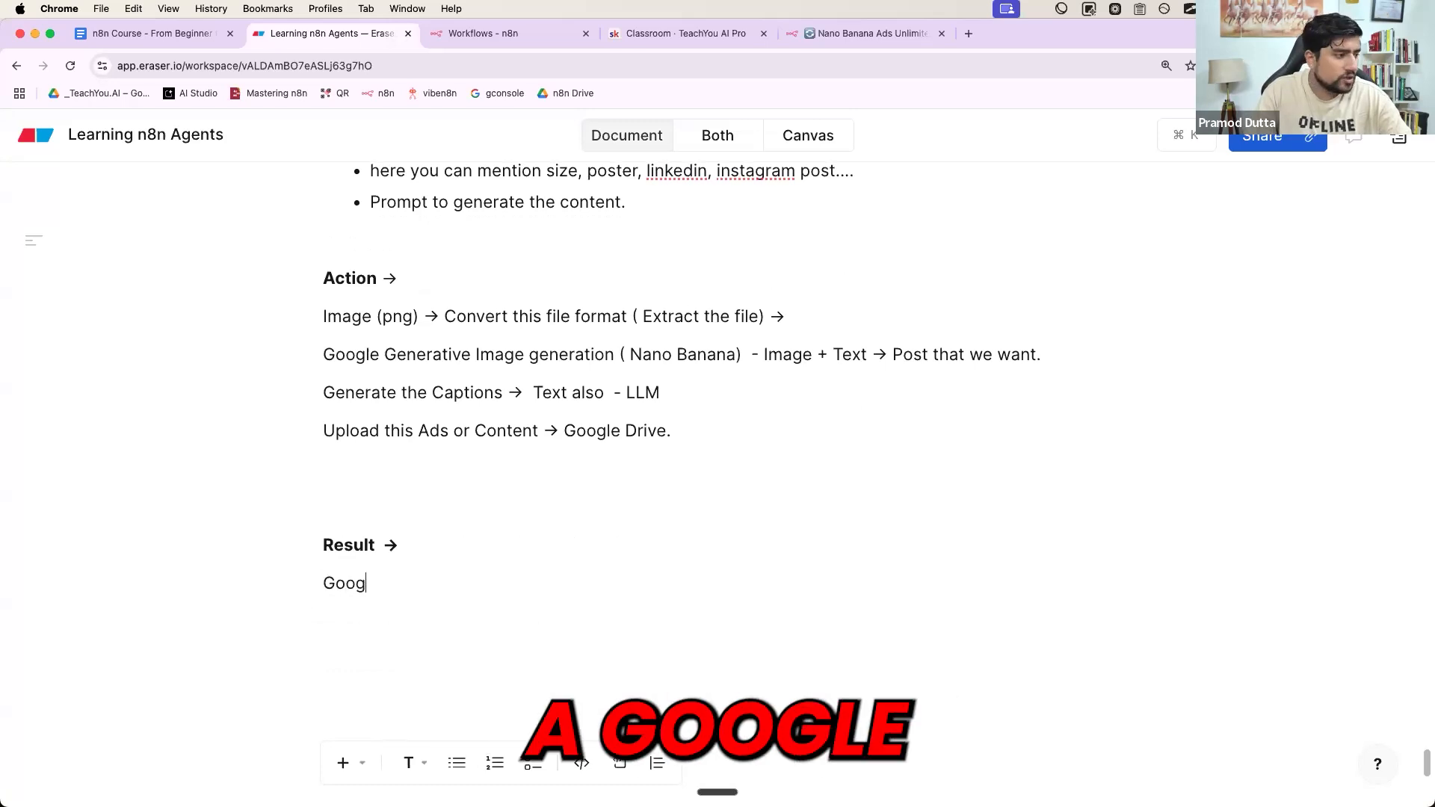
{"action": "type", "text": "le Fold"}
{"action": "type", "text": "er -> Poster, Imag"}
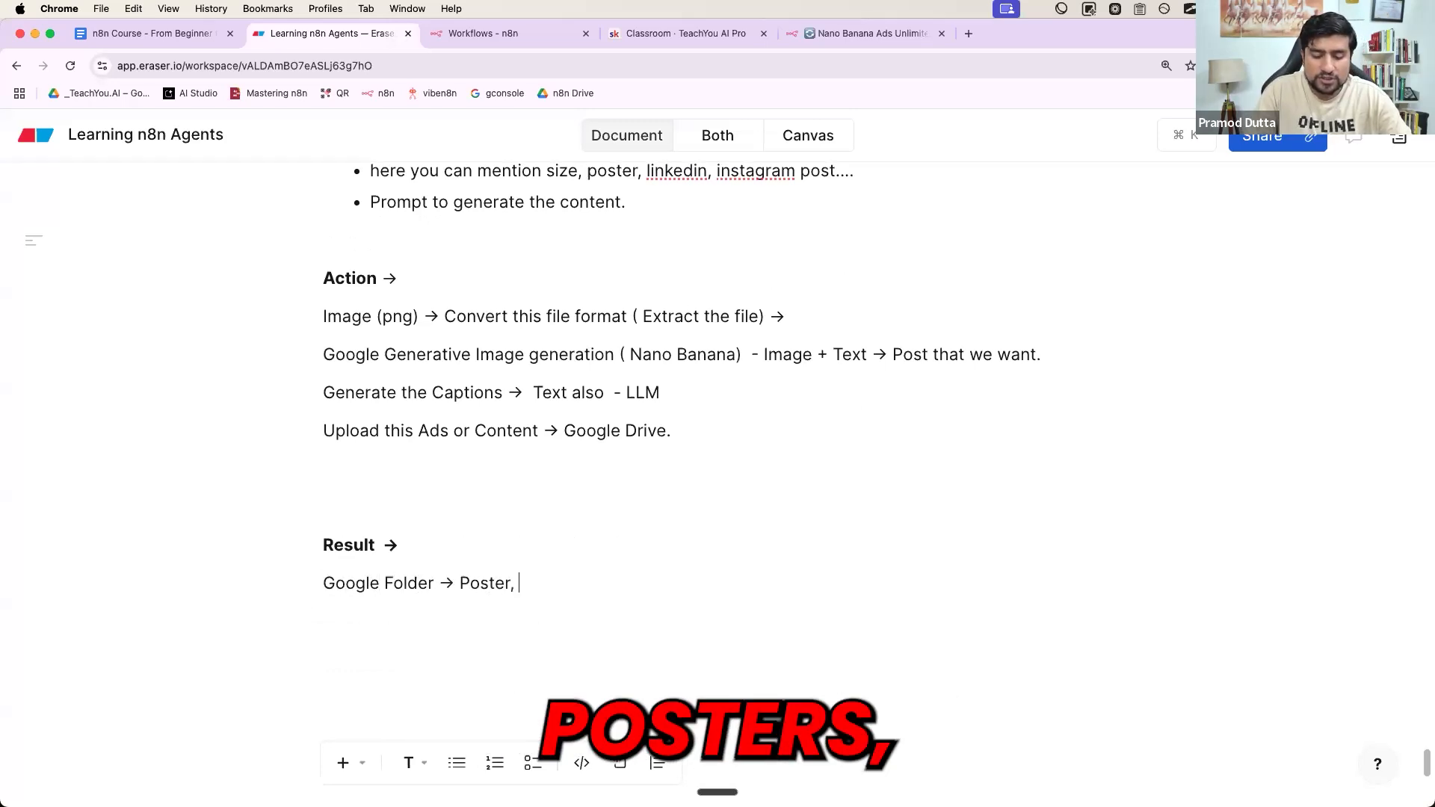
{"action": "type", "text": "es or co"}
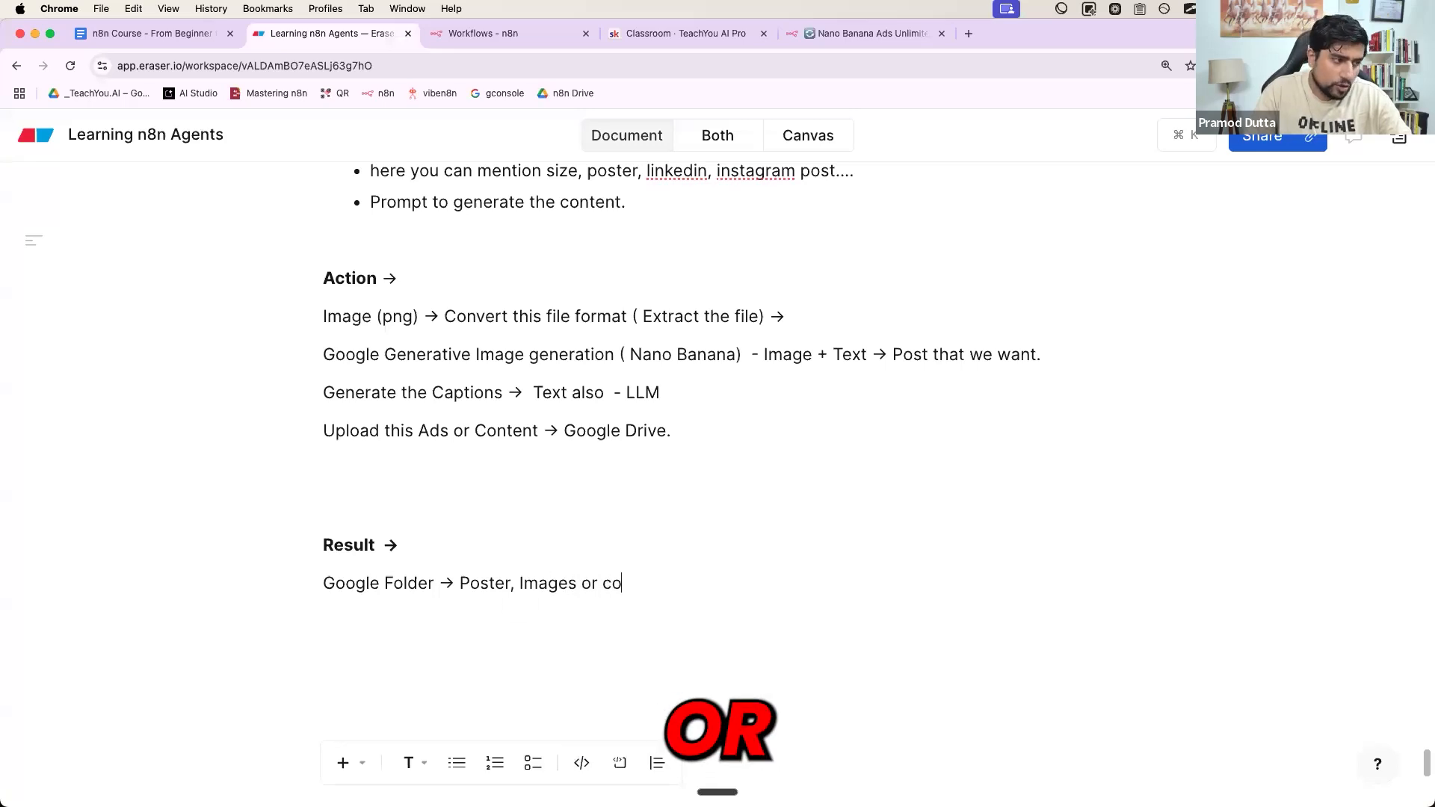
{"action": "type", "text": "ntent is generated."}
Step: Make "Google Generative Image generation ( Nano Banana)" bold in the action list
{"action": "mouse_move", "coordinate": [324, 357]}
{"action": "left_mouse_down"}
{"action": "mouse_move", "coordinate": [753, 359]}
{"action": "mouse_move", "coordinate": [321, 351]}
{"action": "left_mouse_up"}
{"action": "key", "text": "super+b"}
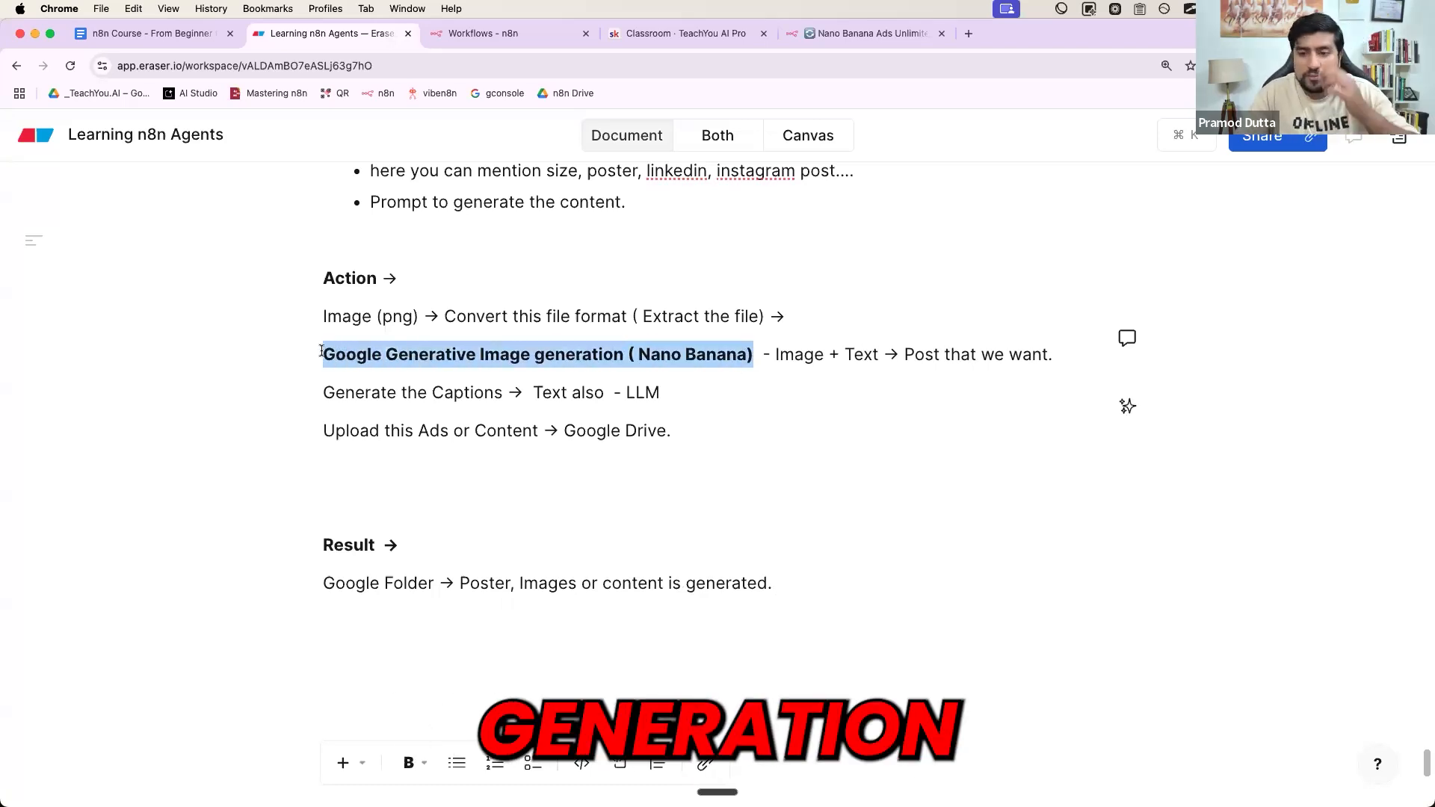
Step: Review the trigger, action and result sections of the content creator agent outline
{"action": "scroll", "coordinate": [643, 401], "scroll_direction": "up", "scroll_amount": 5}
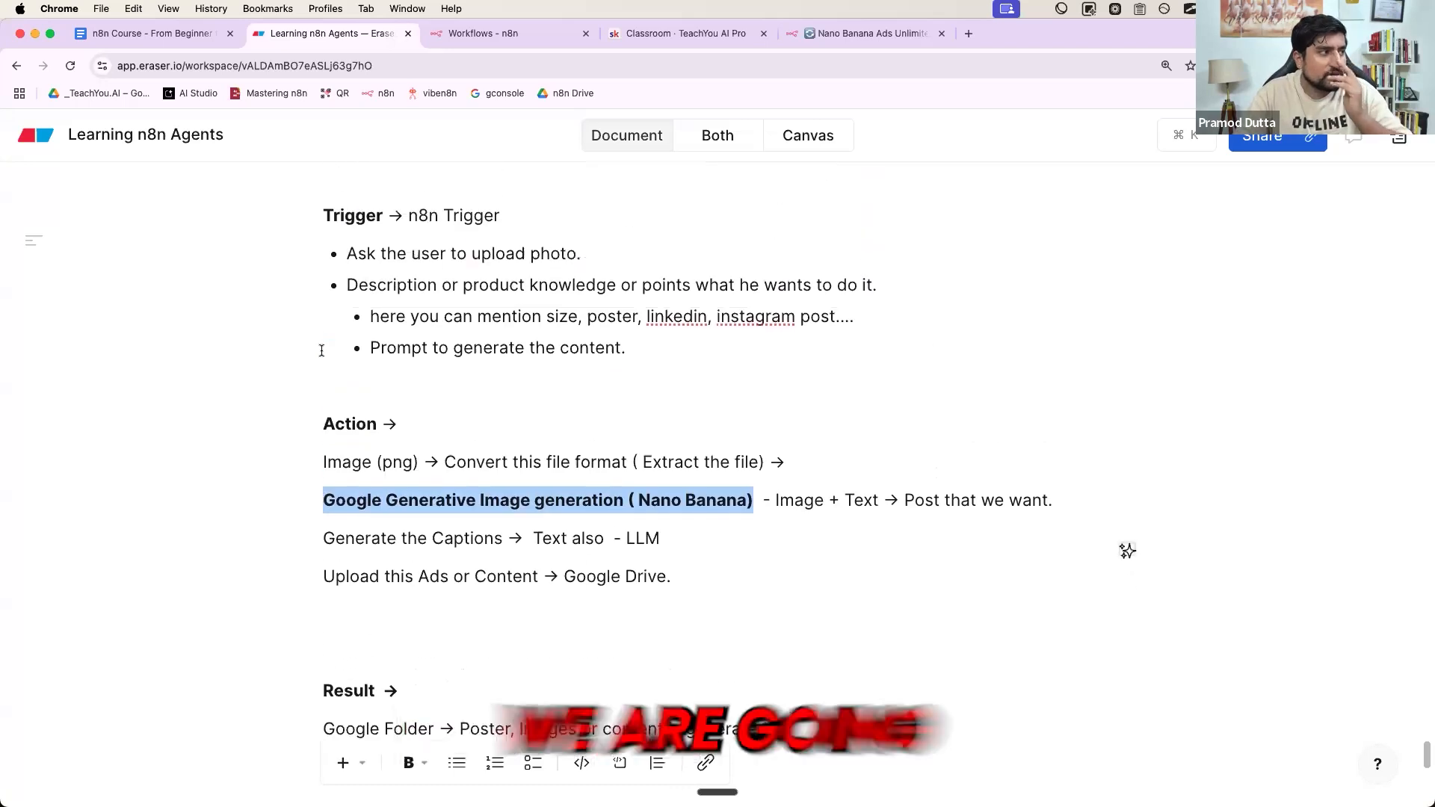
{"action": "left_click", "coordinate": [643, 402]}
{"action": "left_click_drag", "start_coordinate": [643, 402], "coordinate": [309, 276]}
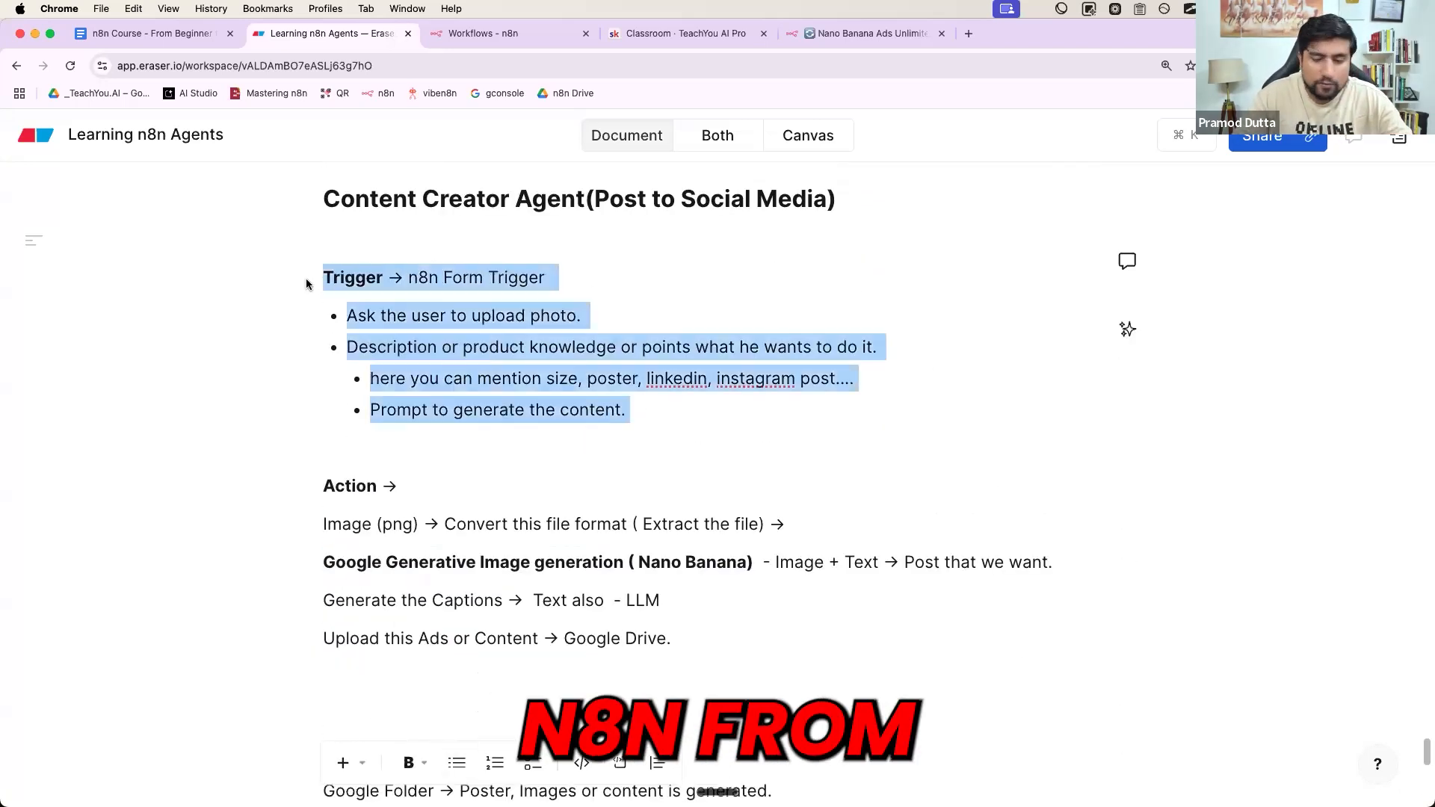
{"action": "scroll", "coordinate": [498, 469], "scroll_direction": "down", "scroll_amount": 3}
{"action": "left_click_drag", "start_coordinate": [675, 543], "coordinate": [317, 379]}
{"action": "scroll", "coordinate": [747, 536], "scroll_direction": "down", "scroll_amount": 5}
{"action": "left_click", "coordinate": [746, 535]}
{"action": "left_click_drag", "start_coordinate": [772, 506], "coordinate": [334, 468]}
{"action": "scroll", "coordinate": [523, 298], "scroll_direction": "up", "scroll_amount": 1}
Step: Switch to the n8n workflows page and create a new workflow
{"action": "left_click", "coordinate": [519, 33]}
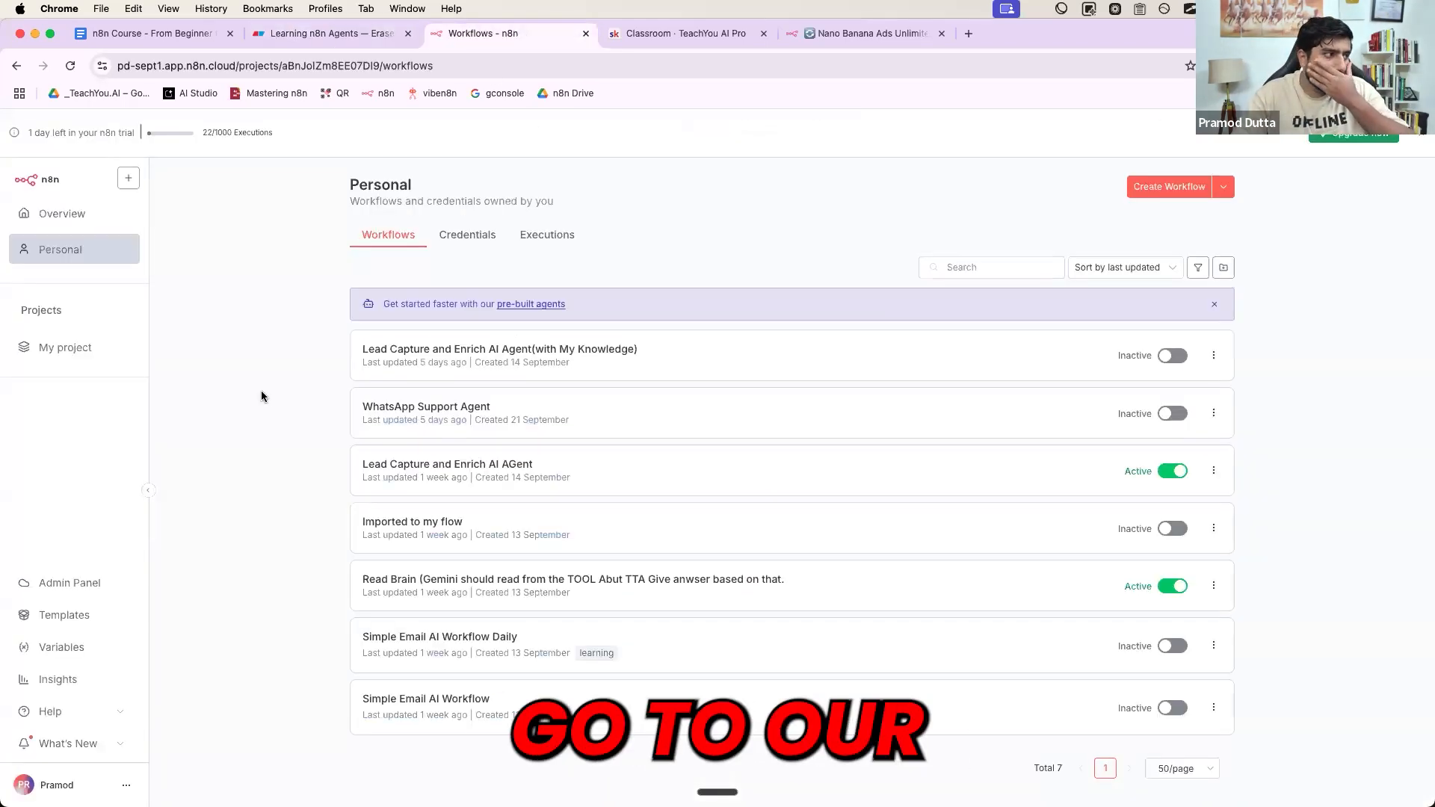
{"action": "left_click", "coordinate": [1162, 191]}
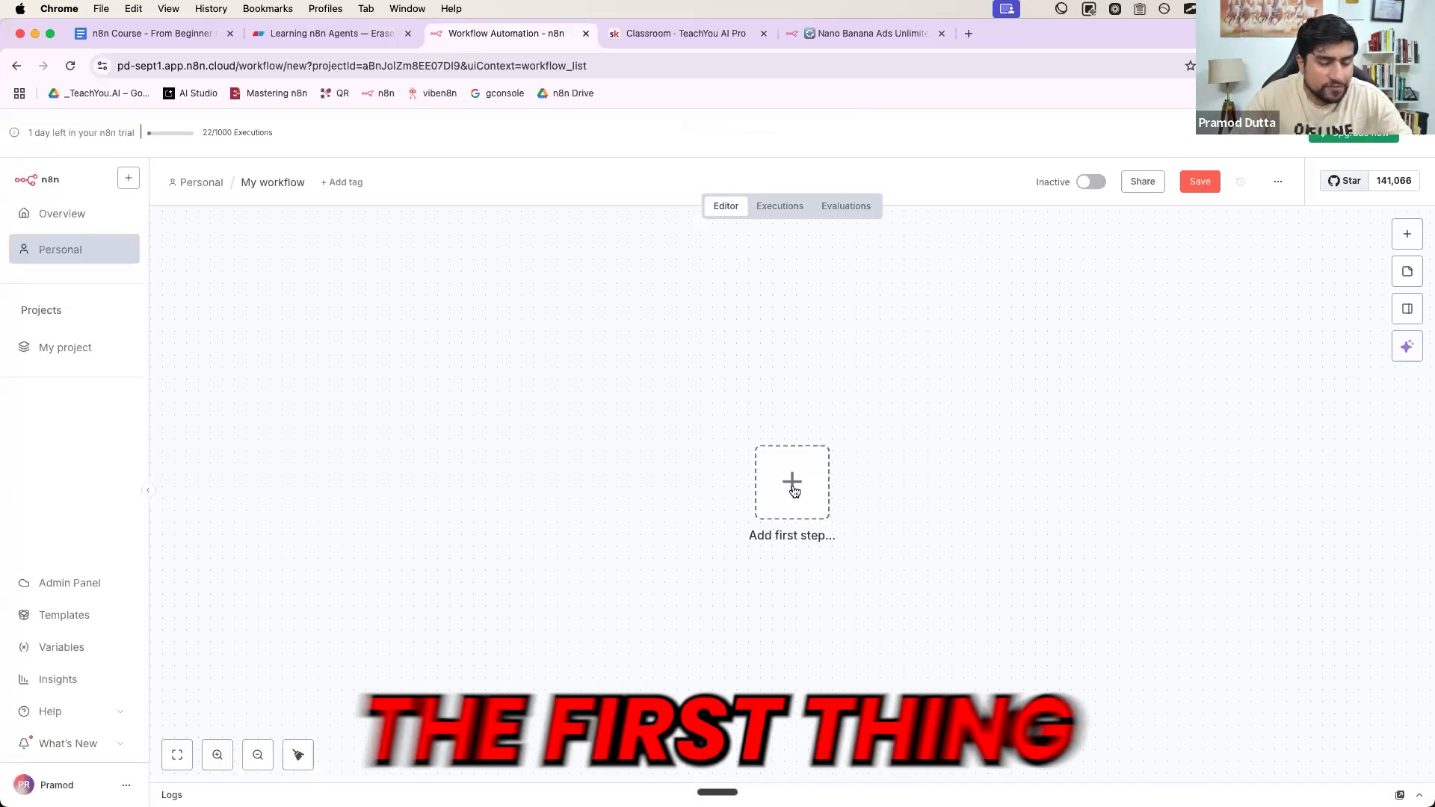
{"action": "left_click_drag", "start_coordinate": [794, 486], "coordinate": [579, 354]}
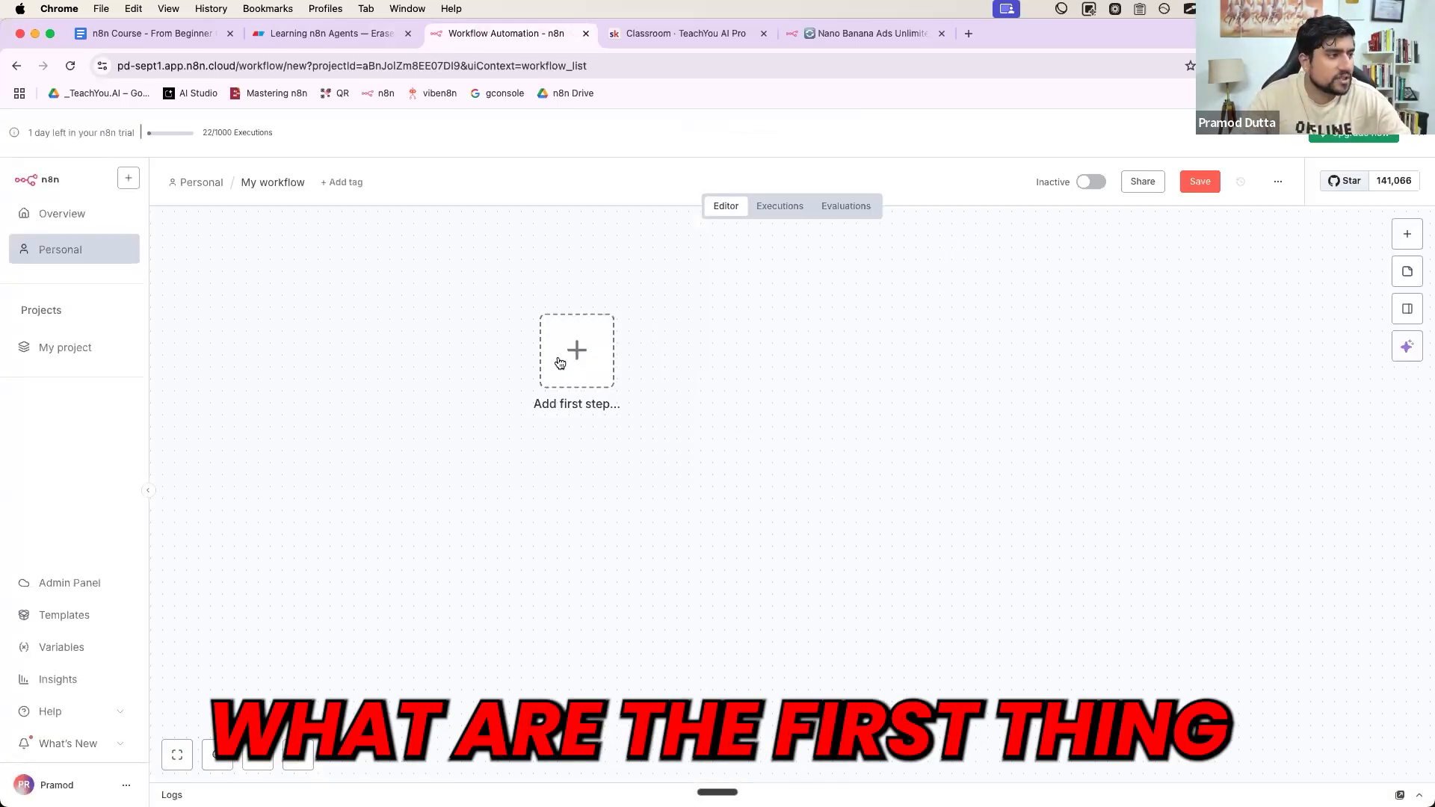
Step: Search the triggers for "form" and add the n8n Form trigger "On new n8n Form event" as the workflow's first step
{"action": "left_click", "coordinate": [577, 351]}
{"action": "type", "text": "form"}
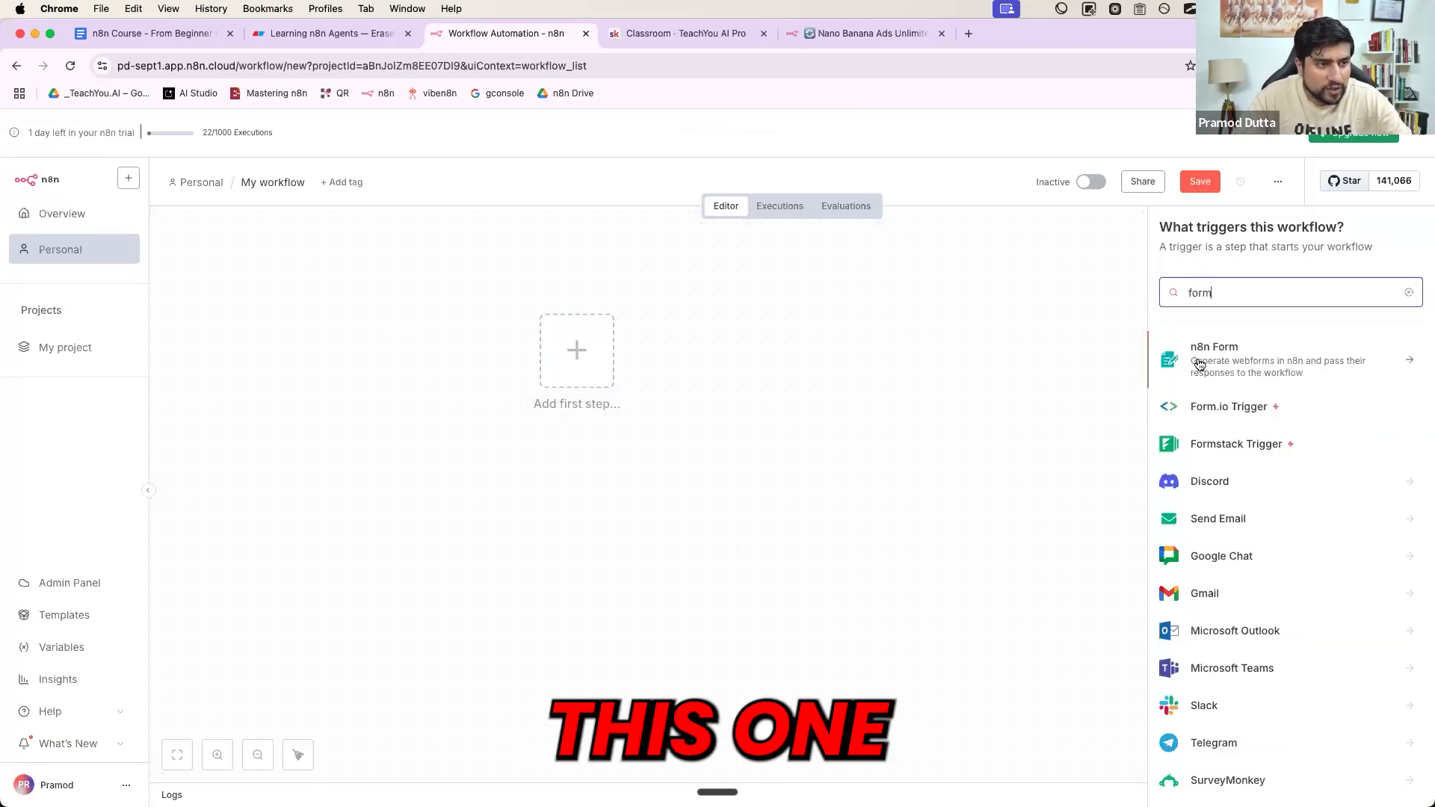
{"action": "left_click_drag", "start_coordinate": [1183, 414], "coordinate": [1282, 413]}
{"action": "left_click_drag", "start_coordinate": [1186, 463], "coordinate": [1289, 465]}
{"action": "left_click_drag", "start_coordinate": [1188, 483], "coordinate": [1267, 483]}
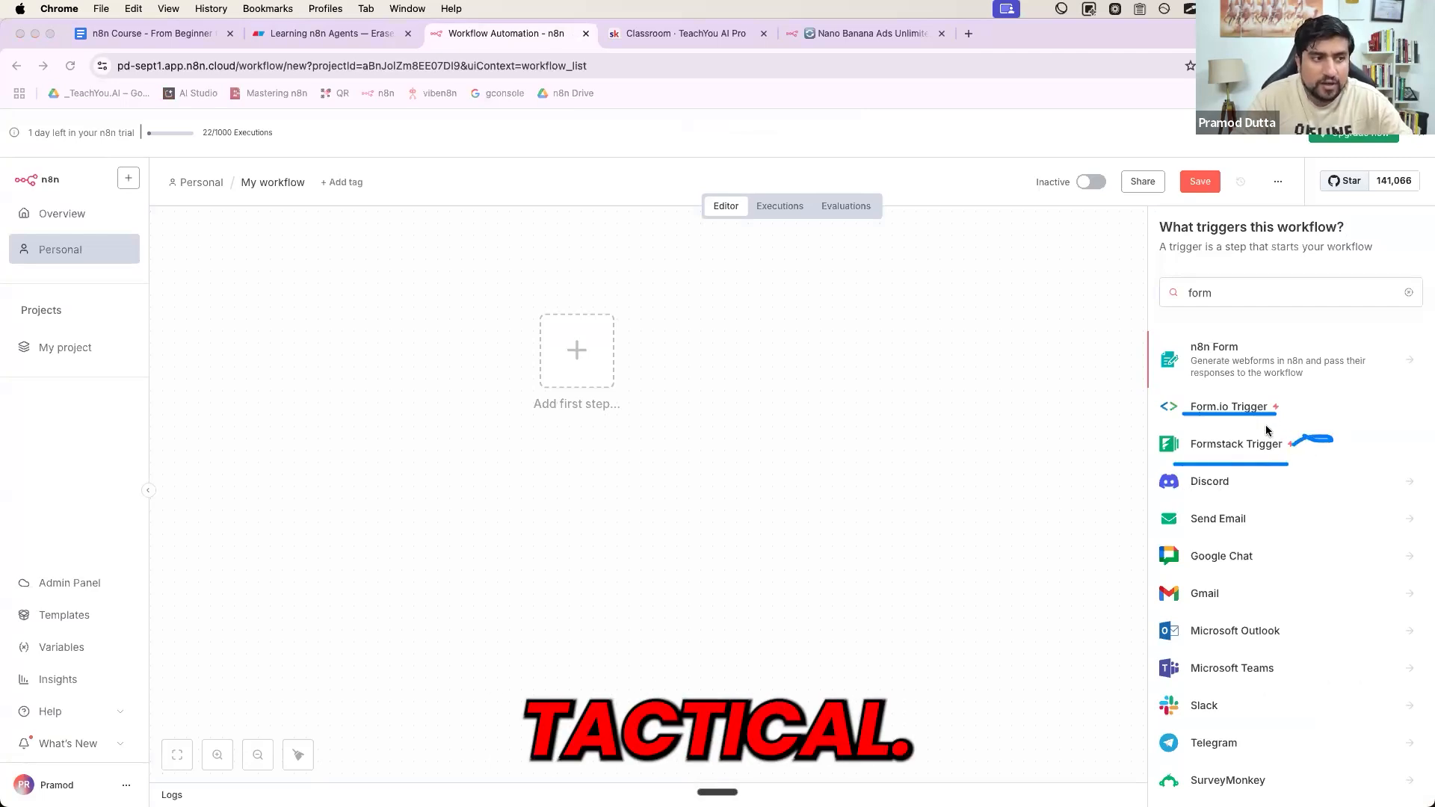
{"action": "left_click_drag", "start_coordinate": [1184, 409], "coordinate": [1274, 406]}
{"action": "mouse_move", "coordinate": [1188, 353]}
{"action": "left_mouse_down"}
{"action": "mouse_move", "coordinate": [1293, 333]}
{"action": "mouse_move", "coordinate": [1372, 365]}
{"action": "mouse_move", "coordinate": [1320, 381]}
{"action": "mouse_move", "coordinate": [1224, 338]}
{"action": "left_mouse_up"}
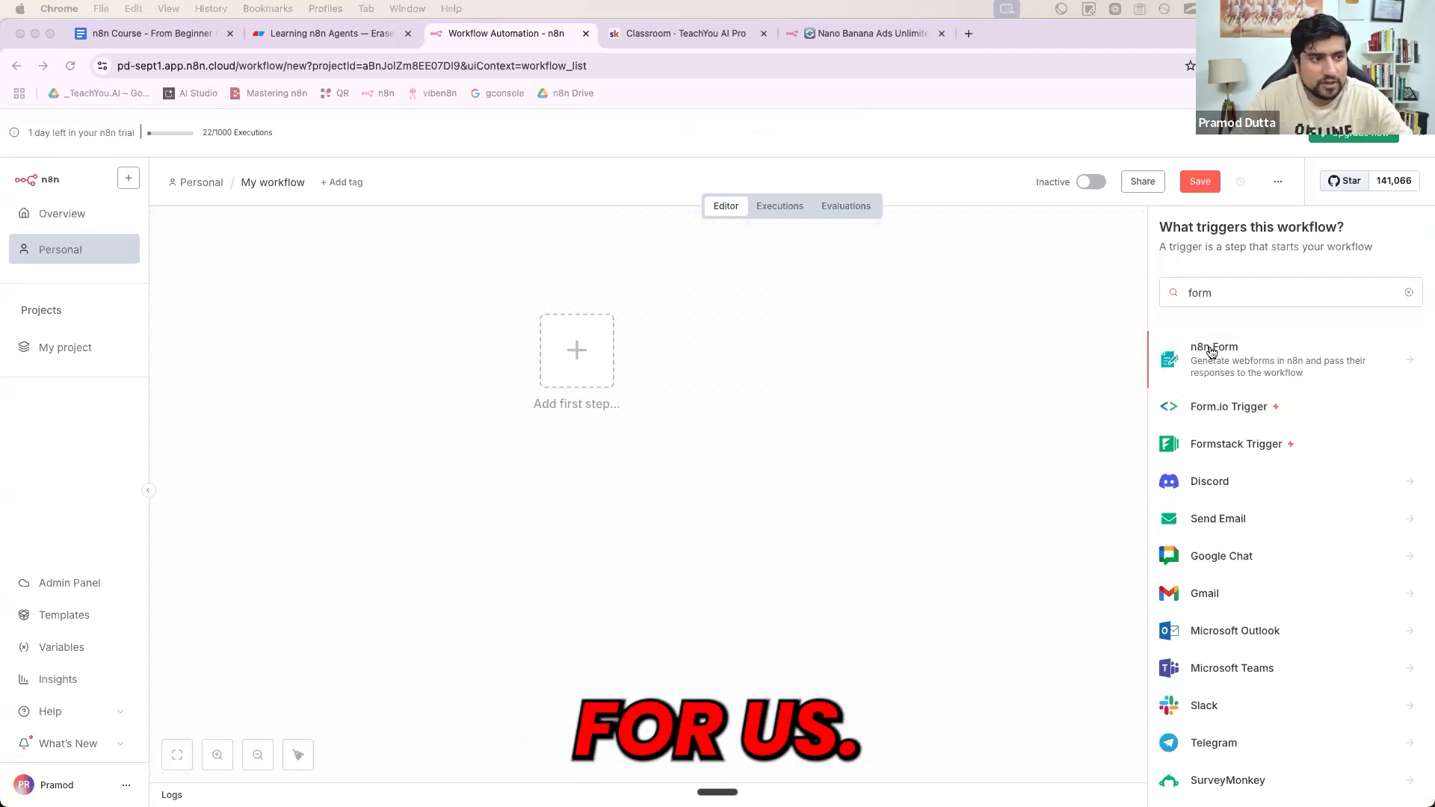
{"action": "left_click", "coordinate": [1203, 354]}
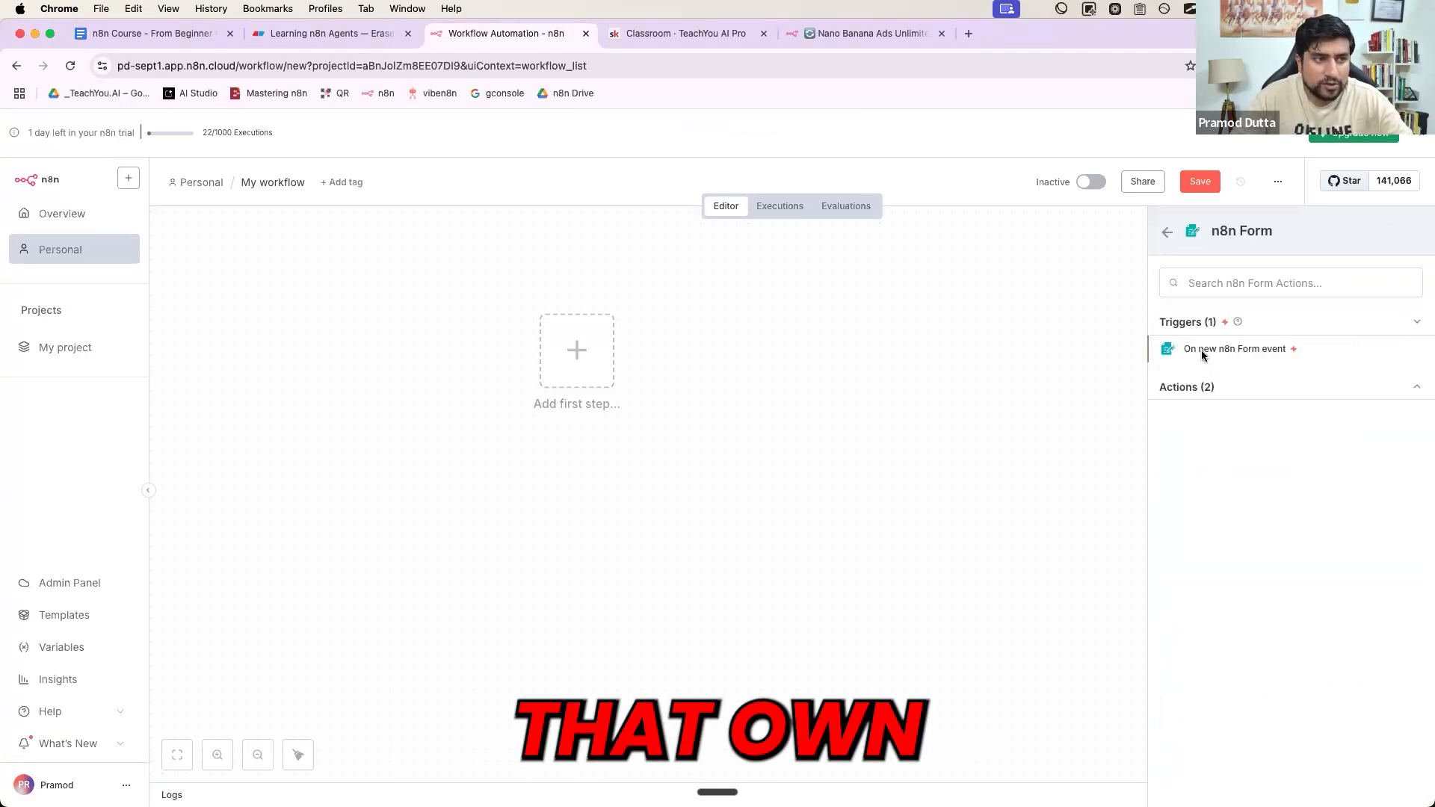
{"action": "left_click", "coordinate": [1202, 356]}
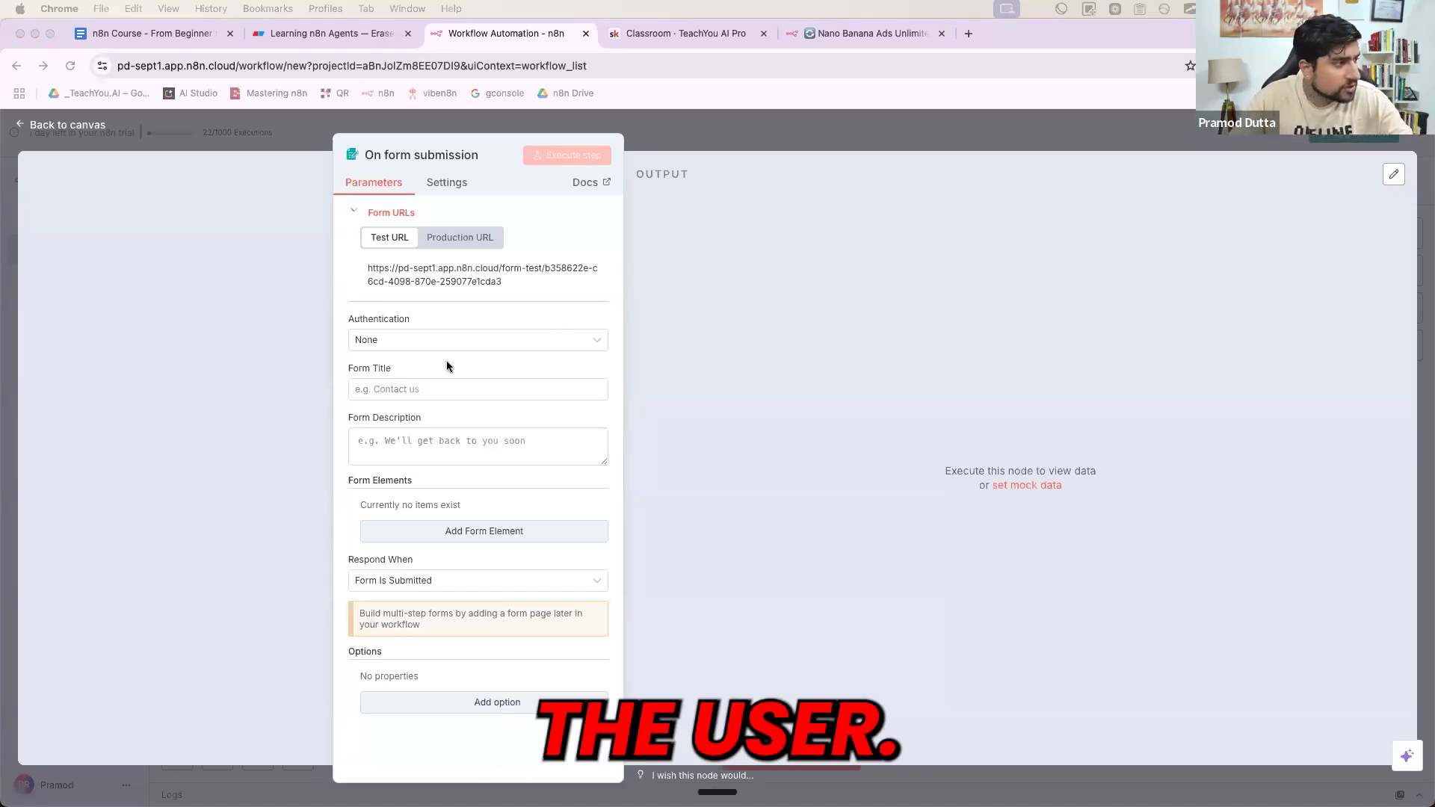
Step: Try Basic Auth as the form trigger's authentication and set it back to None
{"action": "left_click", "coordinate": [379, 341]}
{"action": "left_click", "coordinate": [379, 341]}
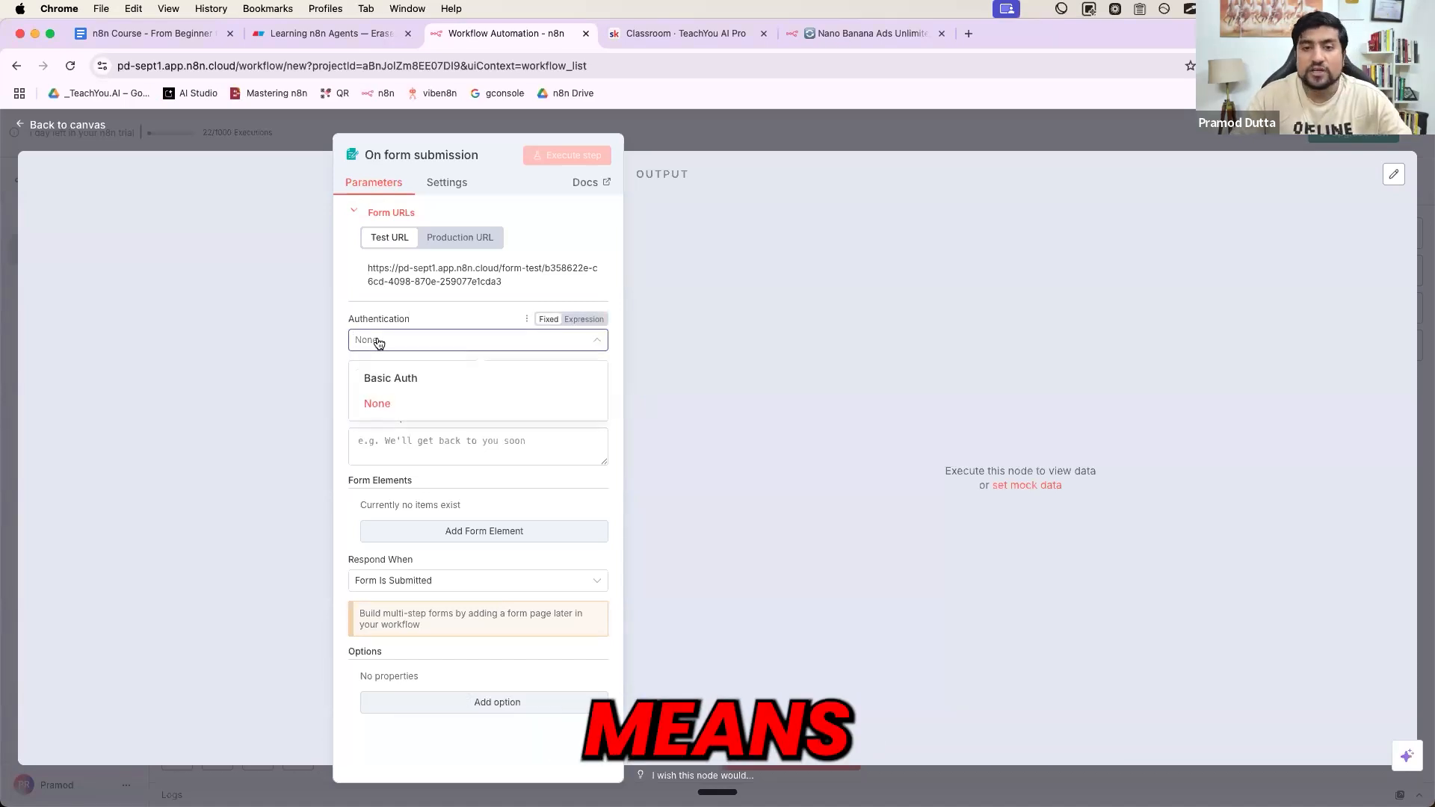
{"action": "left_click", "coordinate": [369, 336]}
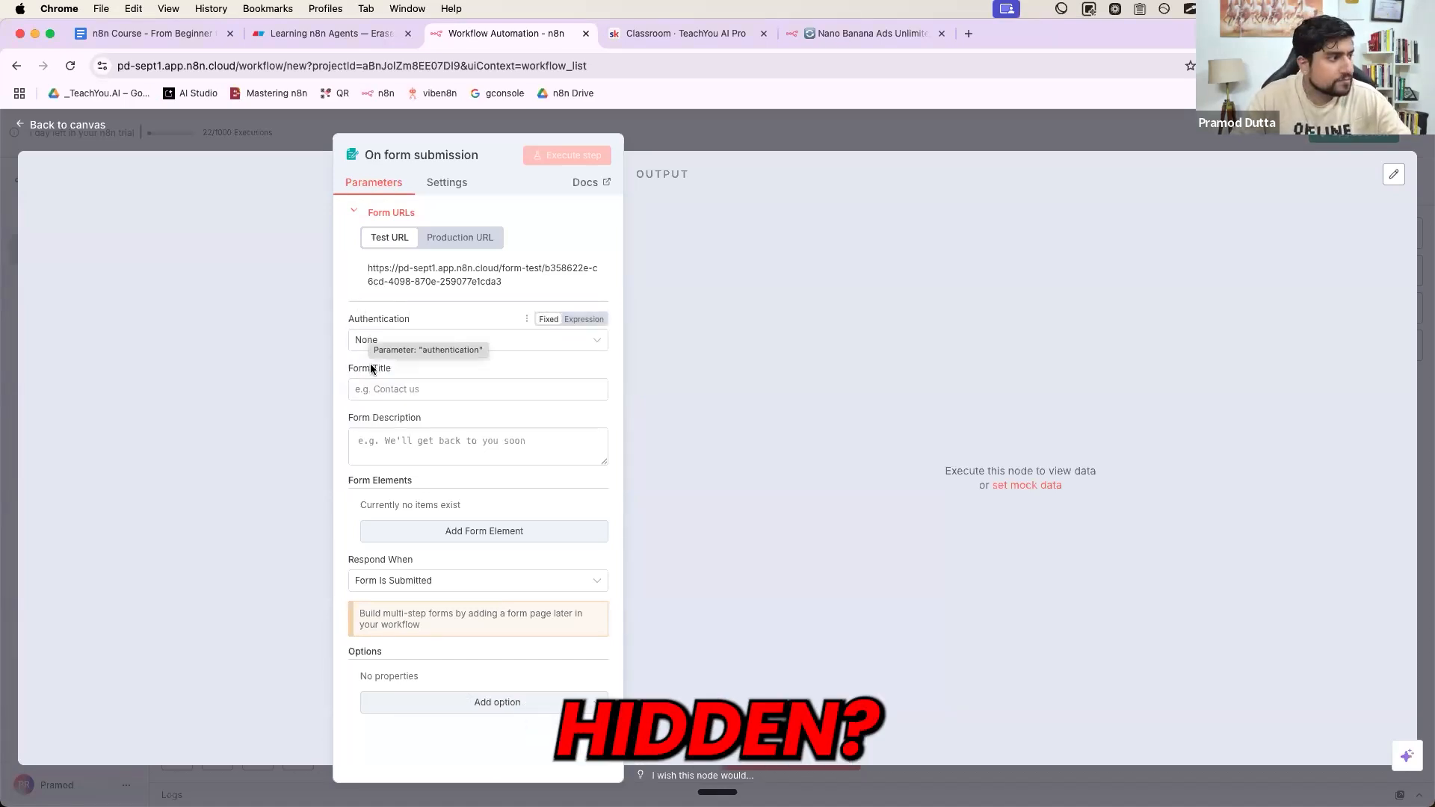
{"action": "left_click", "coordinate": [379, 342]}
{"action": "left_click", "coordinate": [375, 406]}
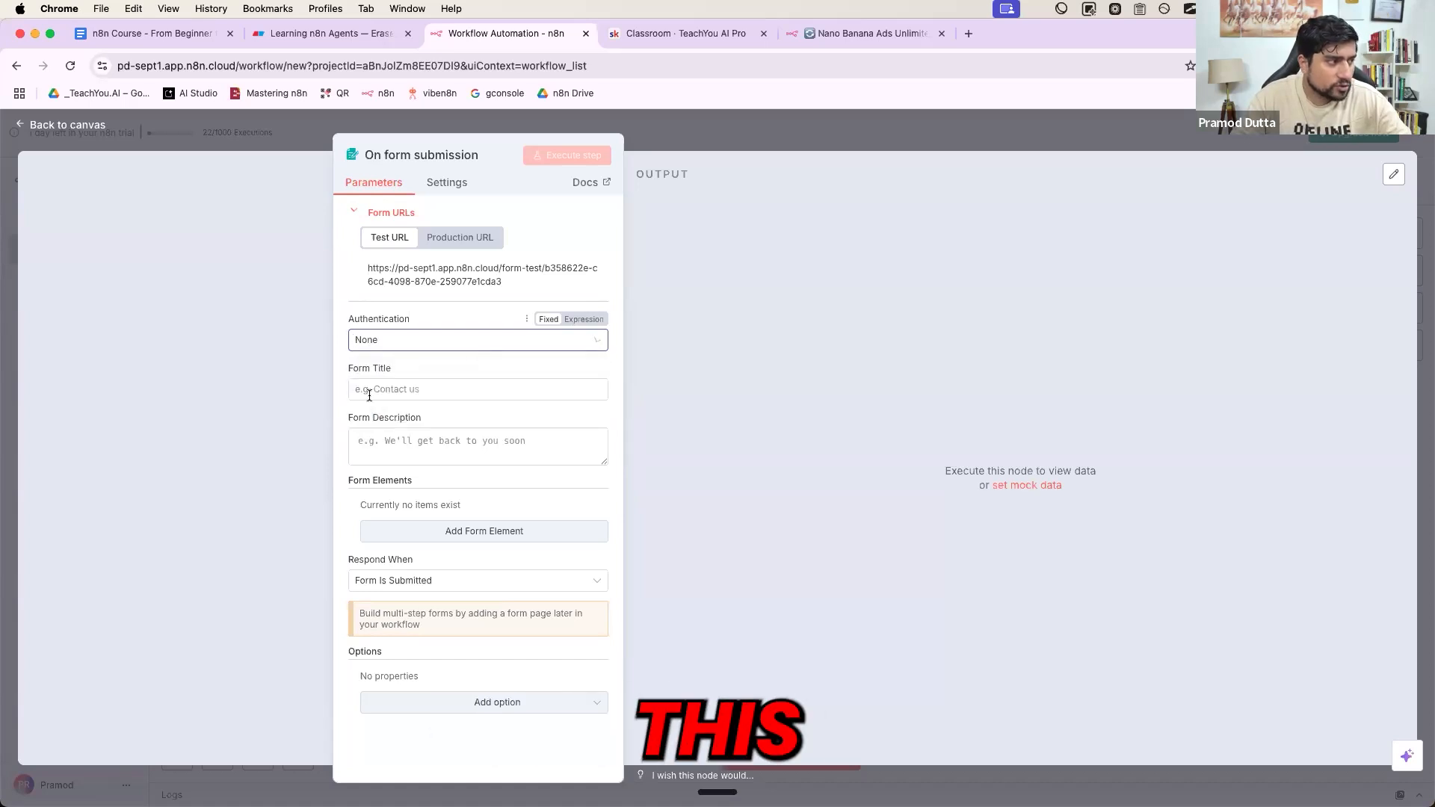
{"action": "left_click", "coordinate": [369, 344]}
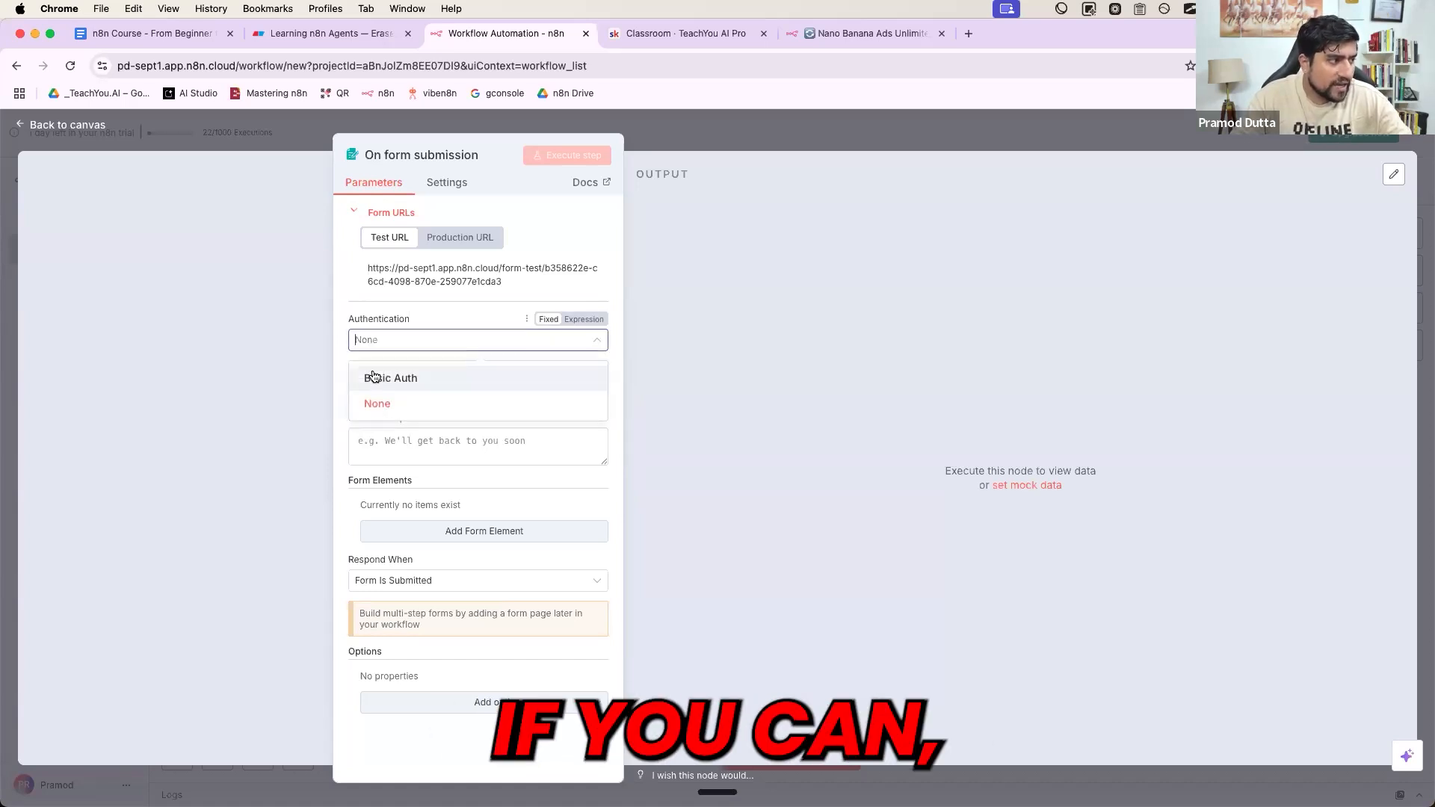
{"action": "left_click", "coordinate": [375, 374]}
{"action": "left_click", "coordinate": [378, 385]}
{"action": "left_click", "coordinate": [373, 340]}
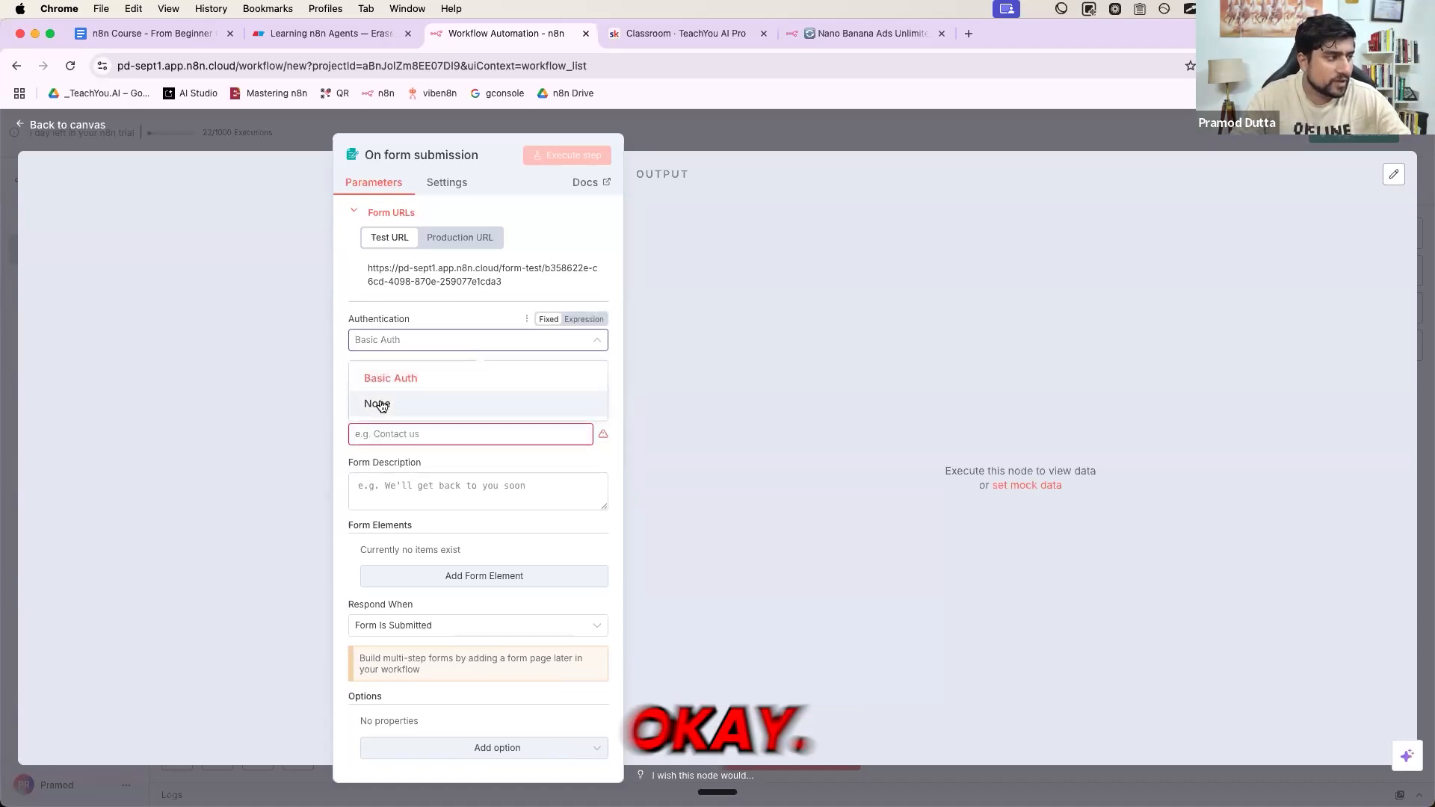
{"action": "left_click", "coordinate": [381, 405]}
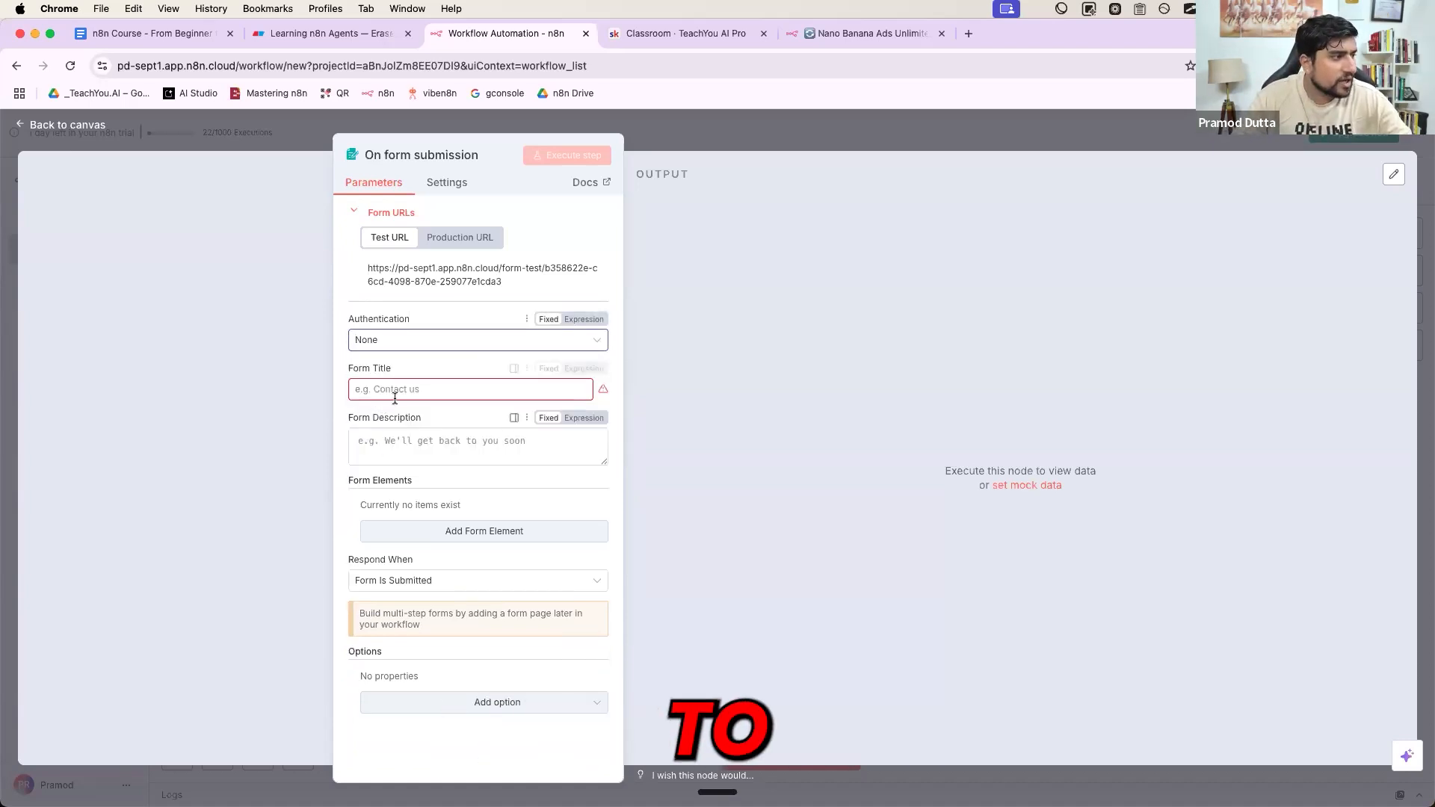
Step: Set the form title to "Content Creator | Ad Creator"
{"action": "left_click", "coordinate": [382, 393]}
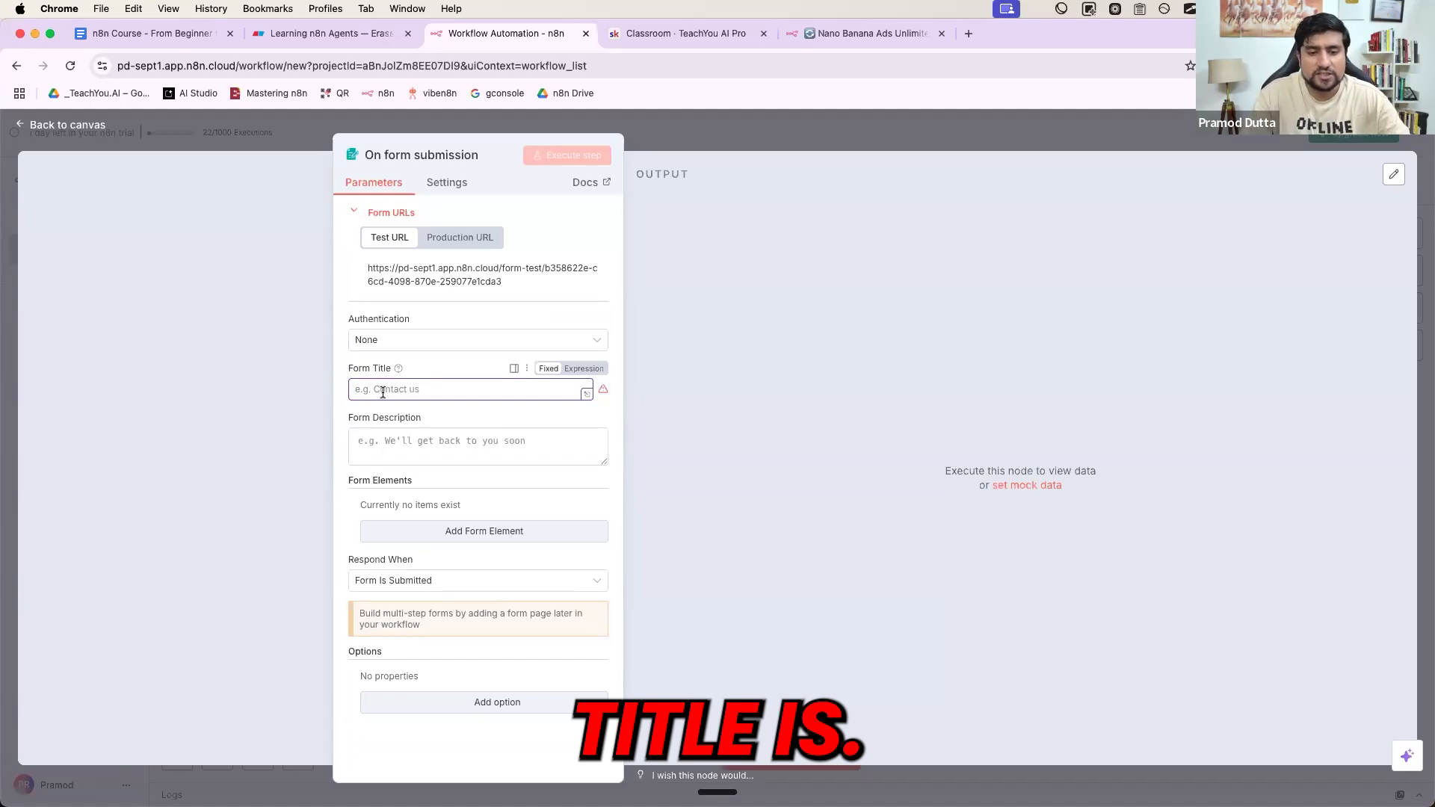
{"action": "type", "text": "Content"}
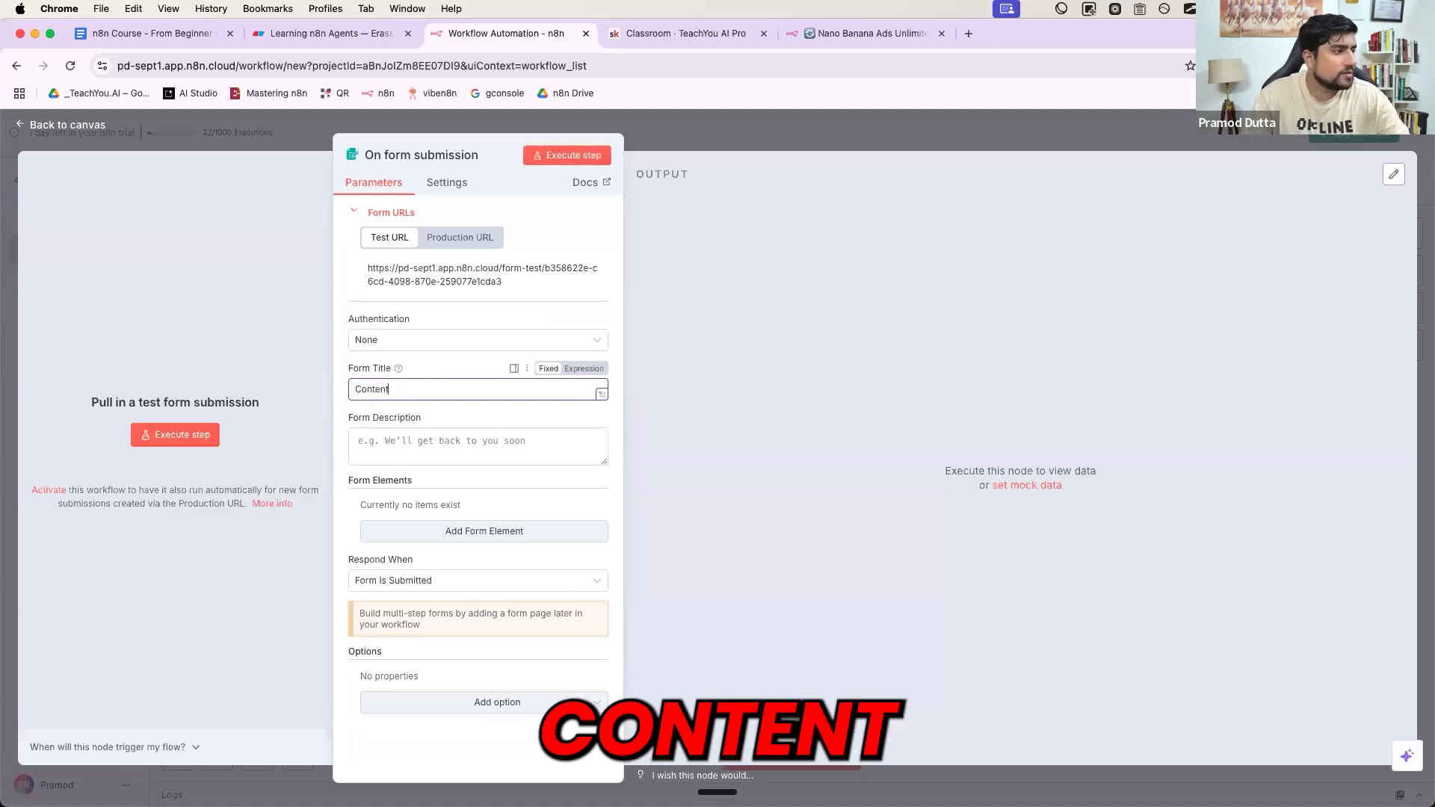
{"action": "type", "text": " Creatoe"}
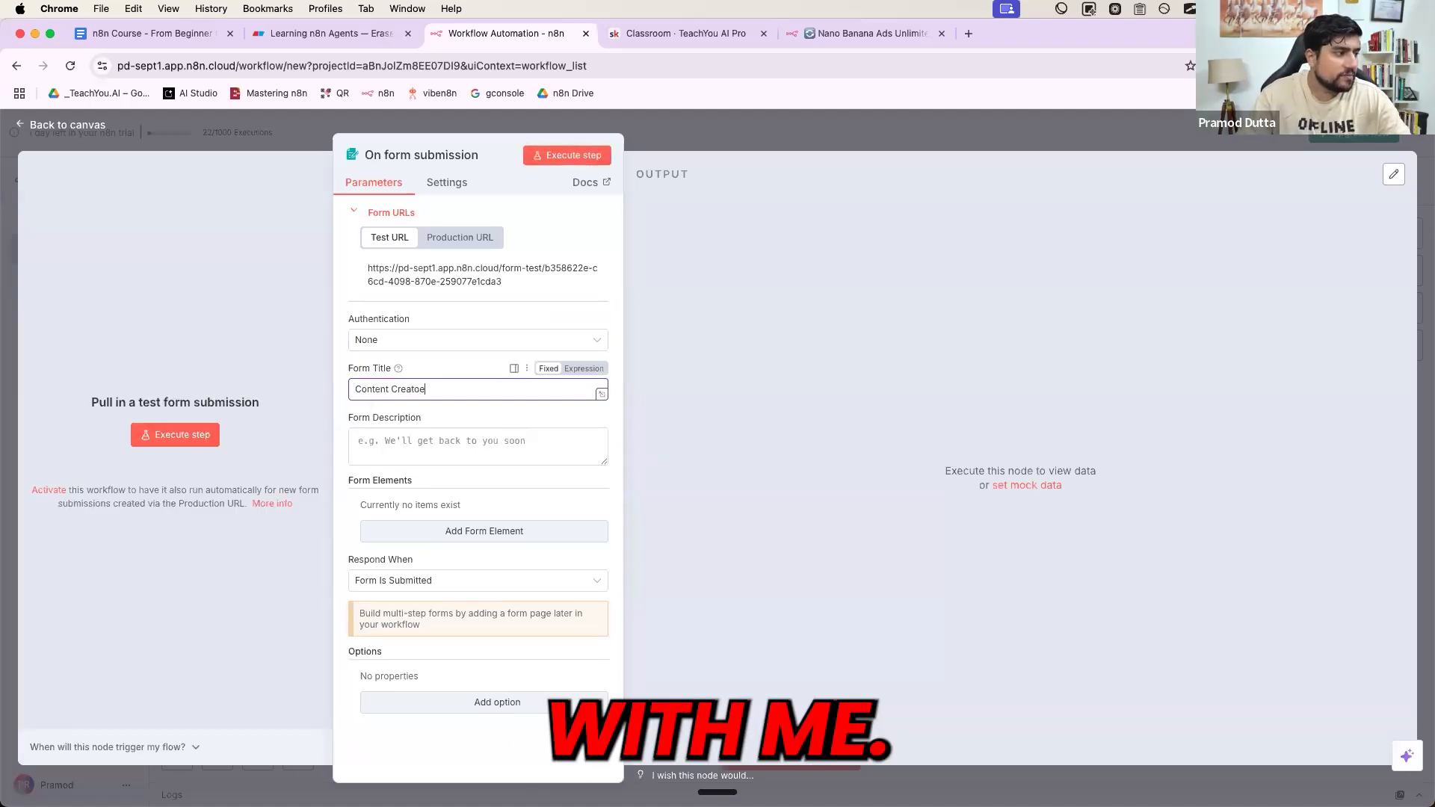
{"action": "key", "text": "BackSpace"}
{"action": "type", "text": "r A"}
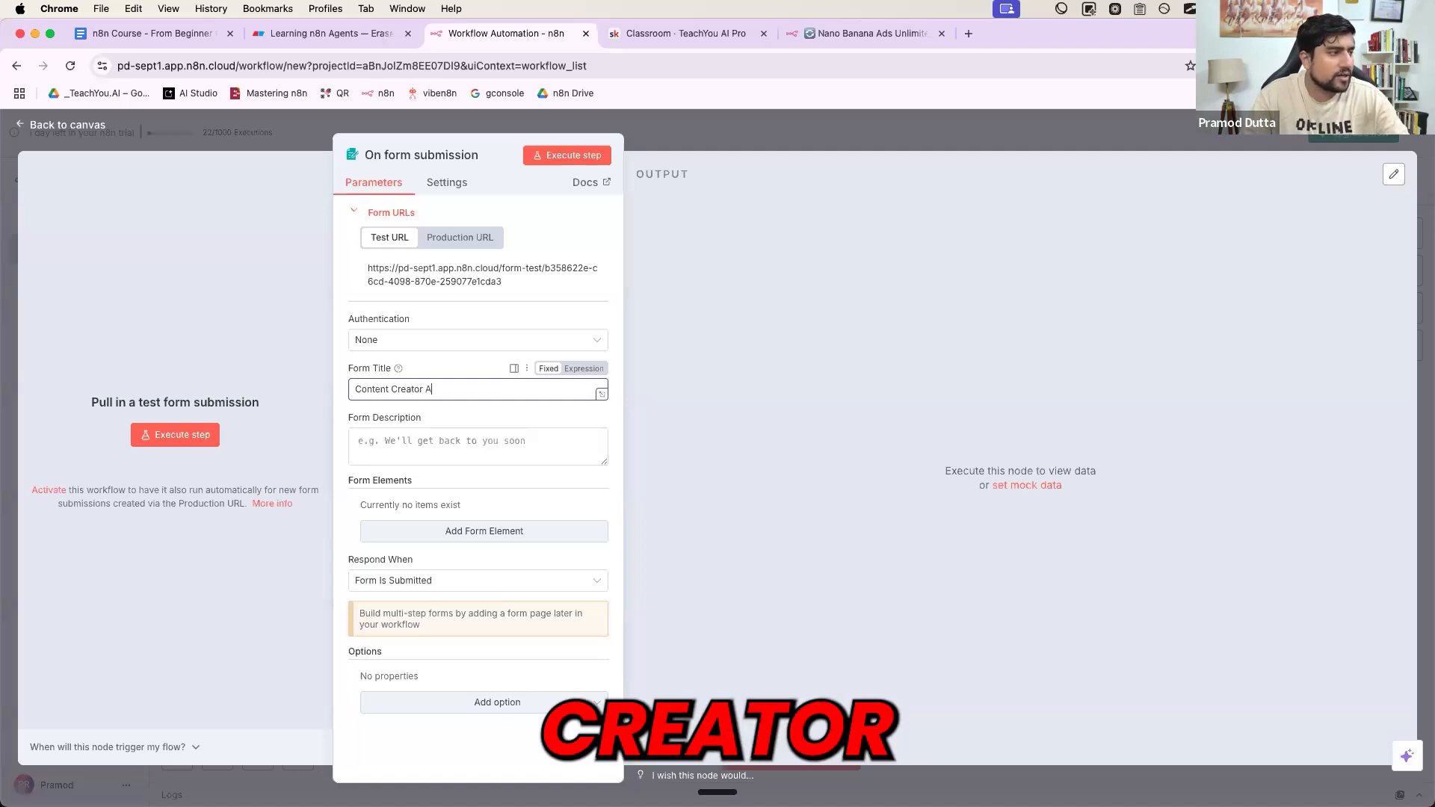
{"action": "key", "text": "BackSpace"}
{"action": "key", "text": "BackSpace"}
{"action": "key", "text": "BackSpace"}
{"action": "key", "text": "BackSpace"}
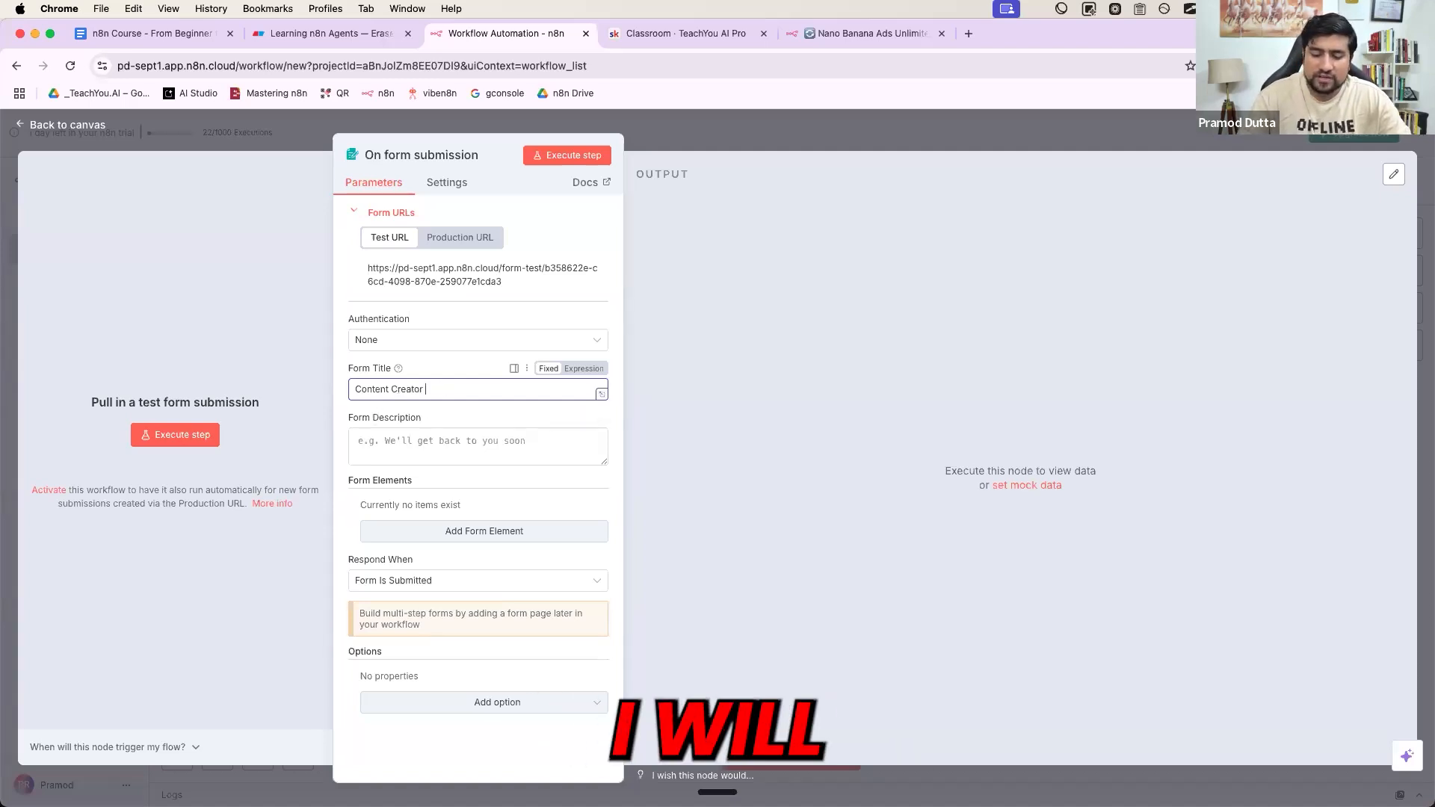
{"action": "type", "text": "| Ad Creator"}
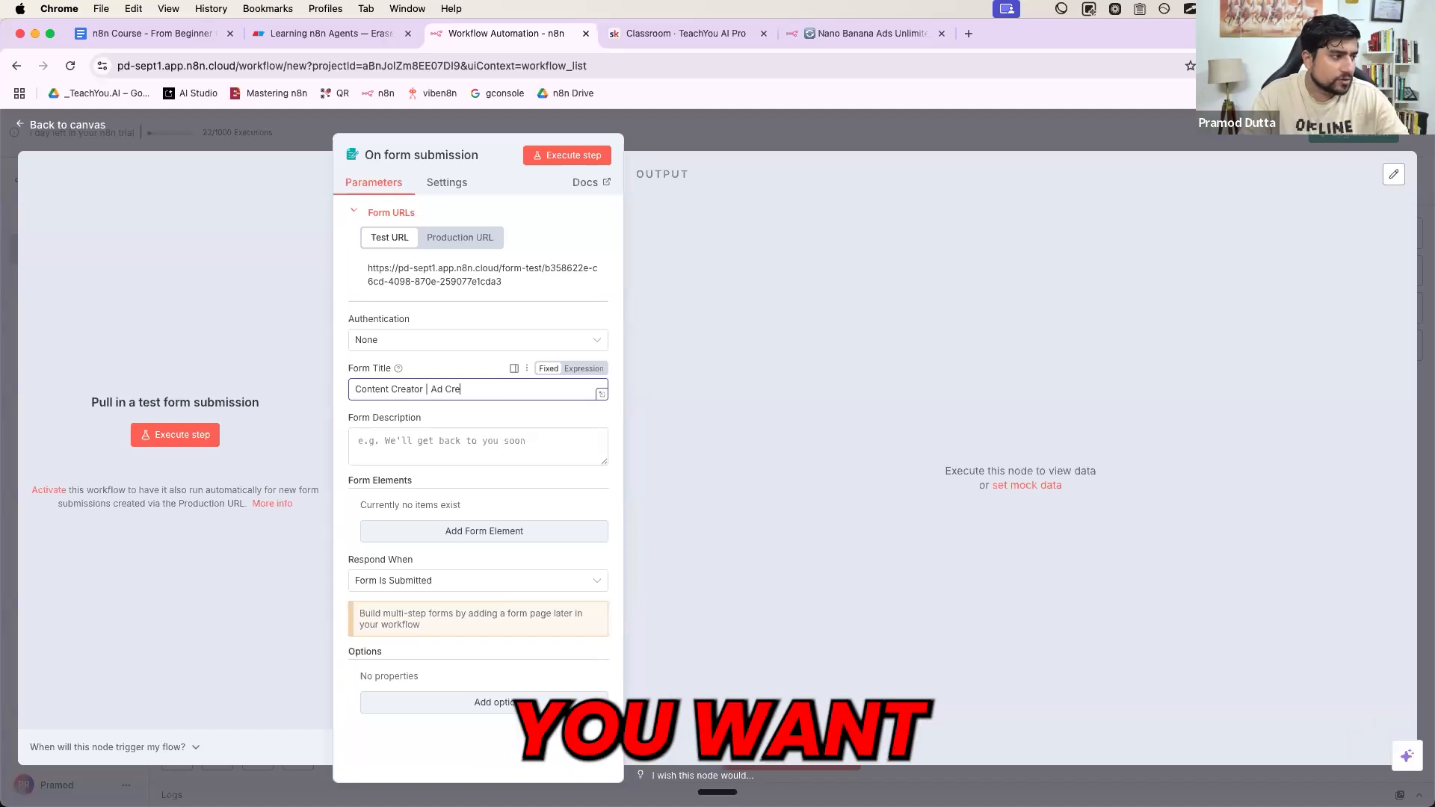
Step: Set the form description to "Upload your photo and the prompt and it will generate ad, poster, image, YouTube thumbnail."
{"action": "left_click", "coordinate": [402, 459]}
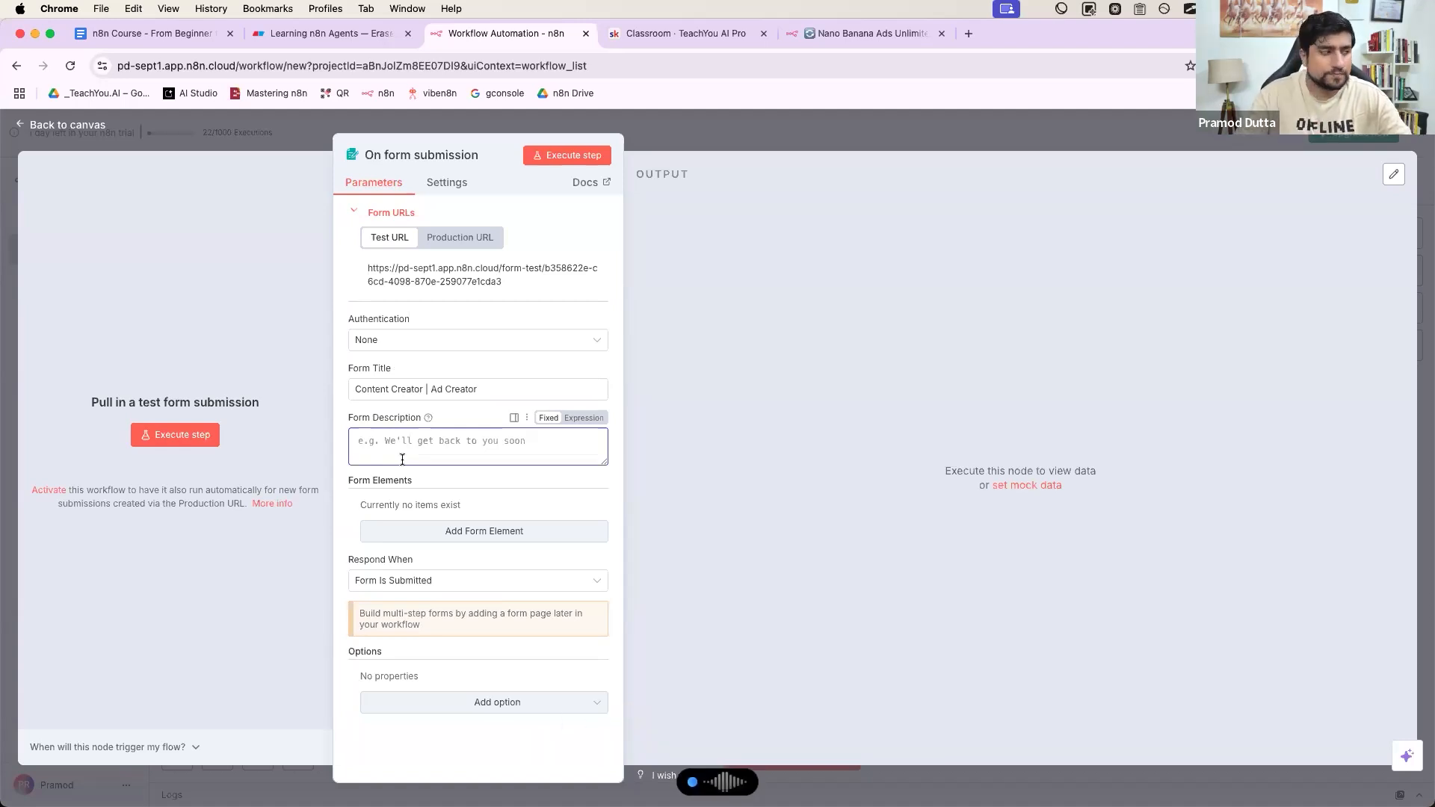
{"action": "key", "text": "super+a"}
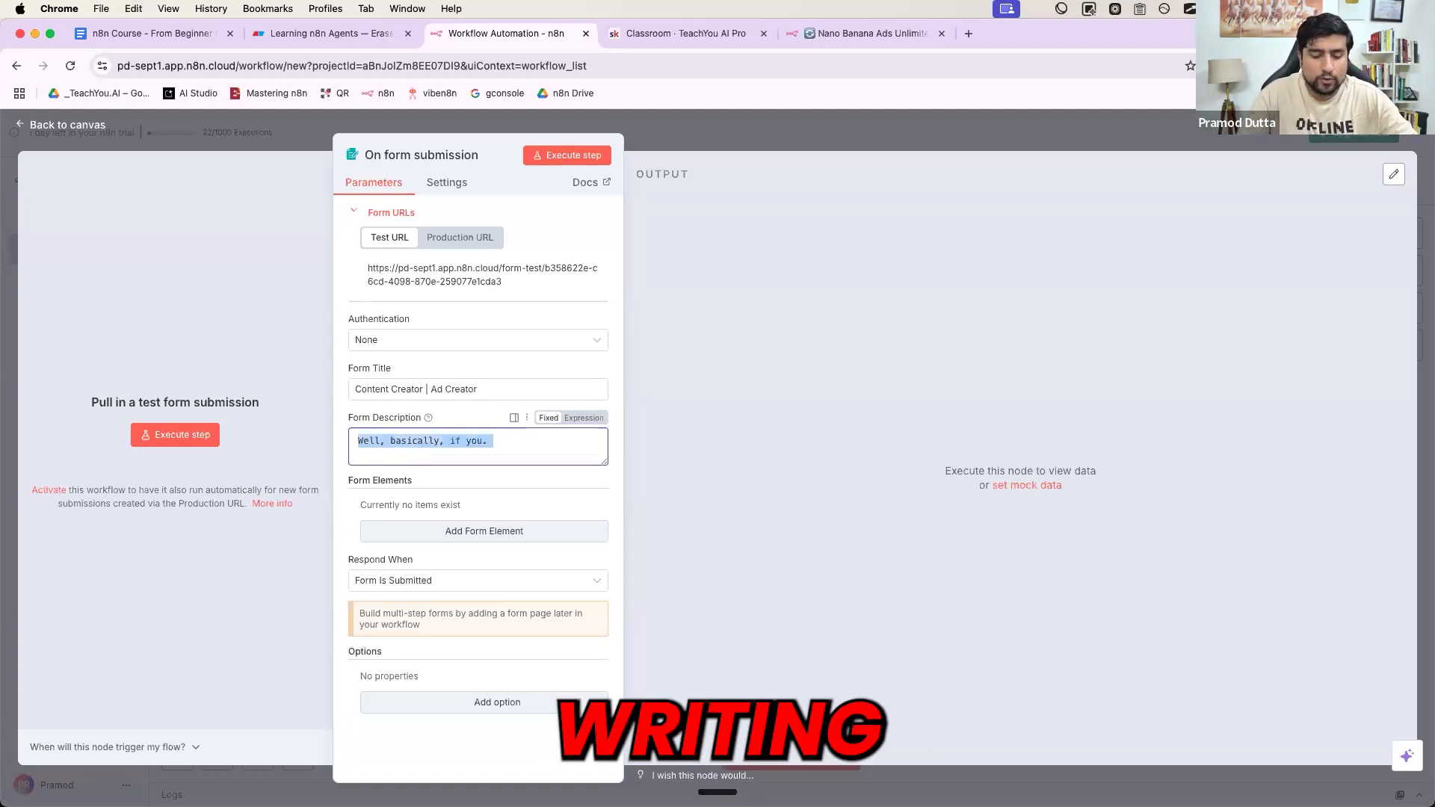
{"action": "key", "text": "BackSpace"}
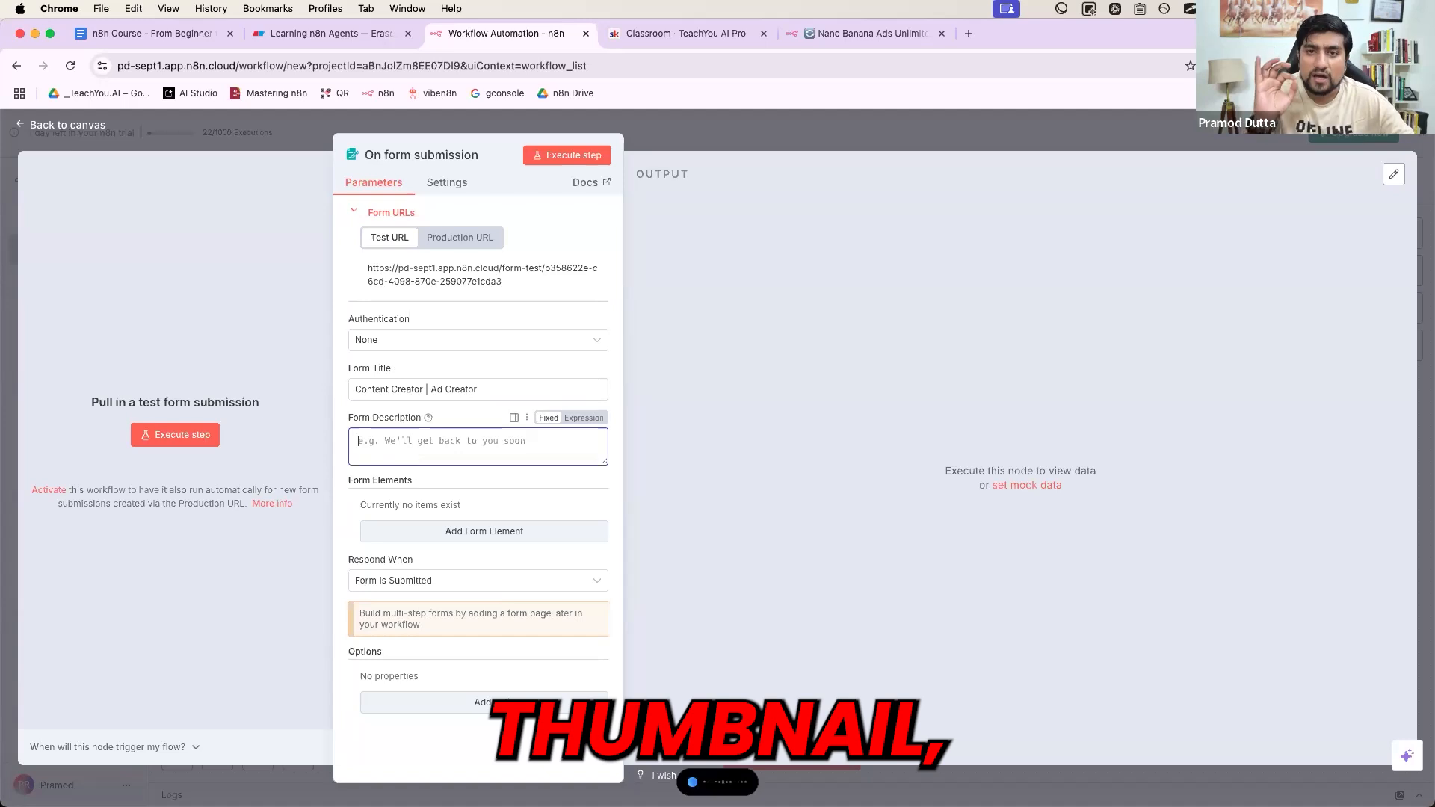
{"action": "type", "text": "Upload your photo and the prompt and it will generate ad, poster, image, YouTube thumbnail."}
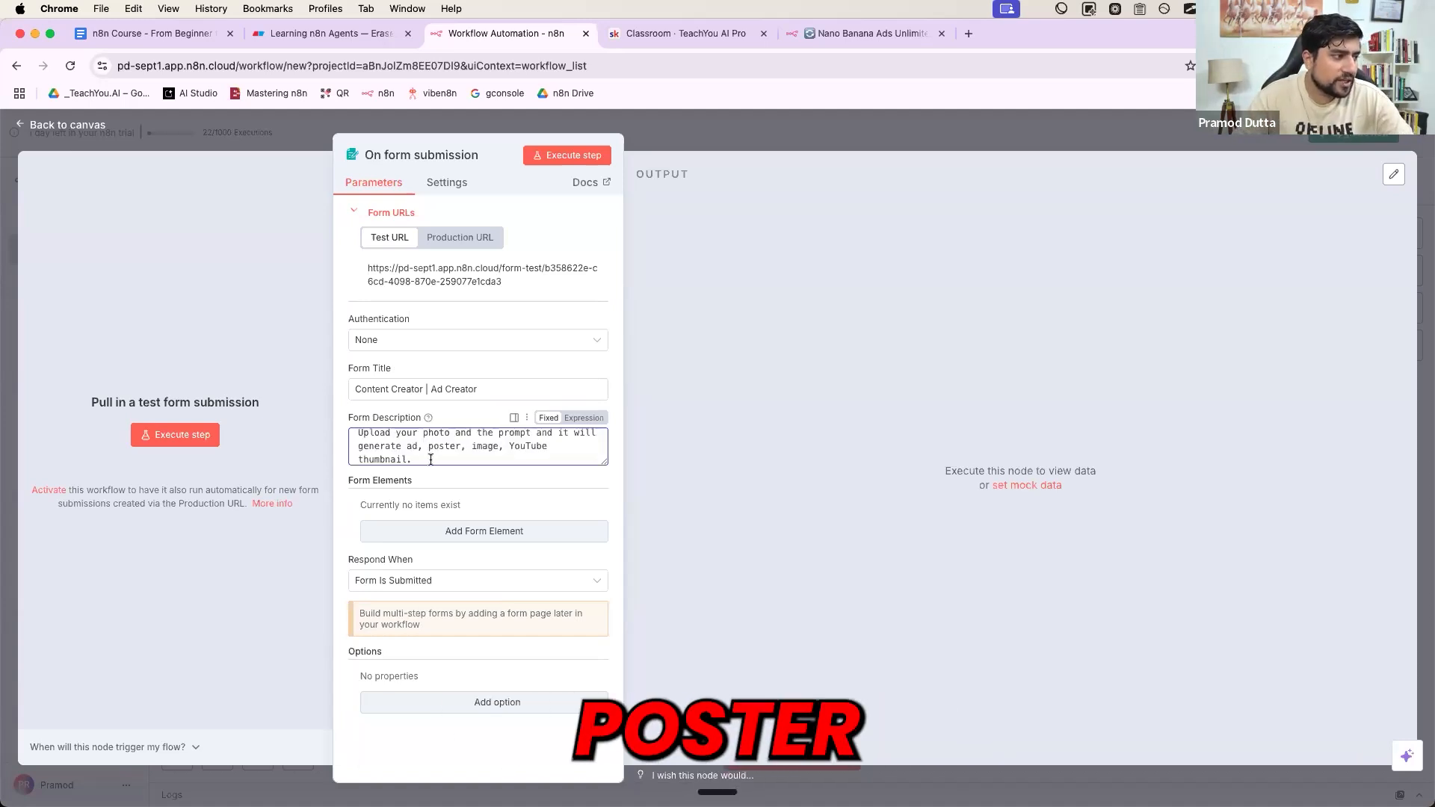
{"action": "scroll", "coordinate": [431, 449], "scroll_direction": "up", "scroll_amount": 1}
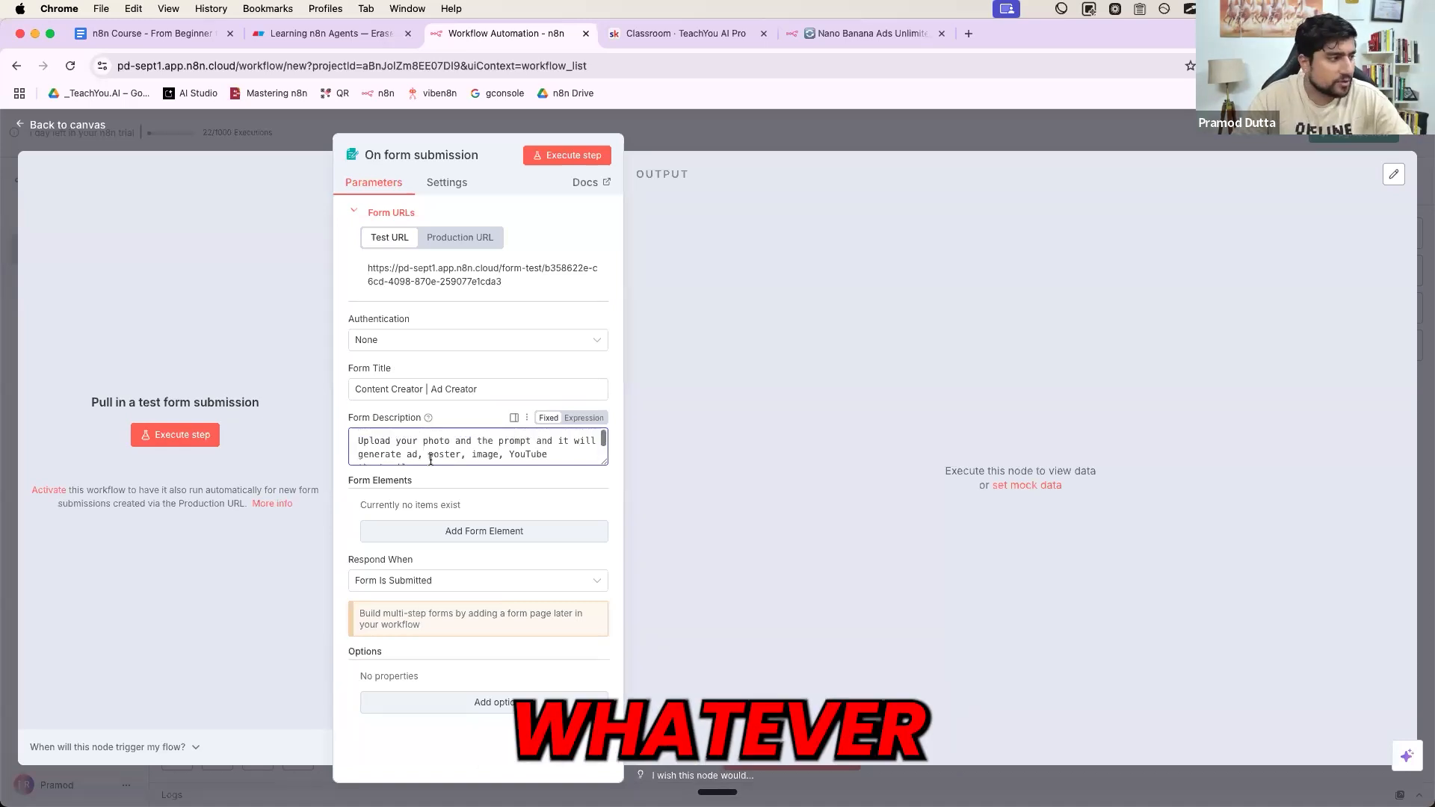
{"action": "left_click", "coordinate": [352, 500]}
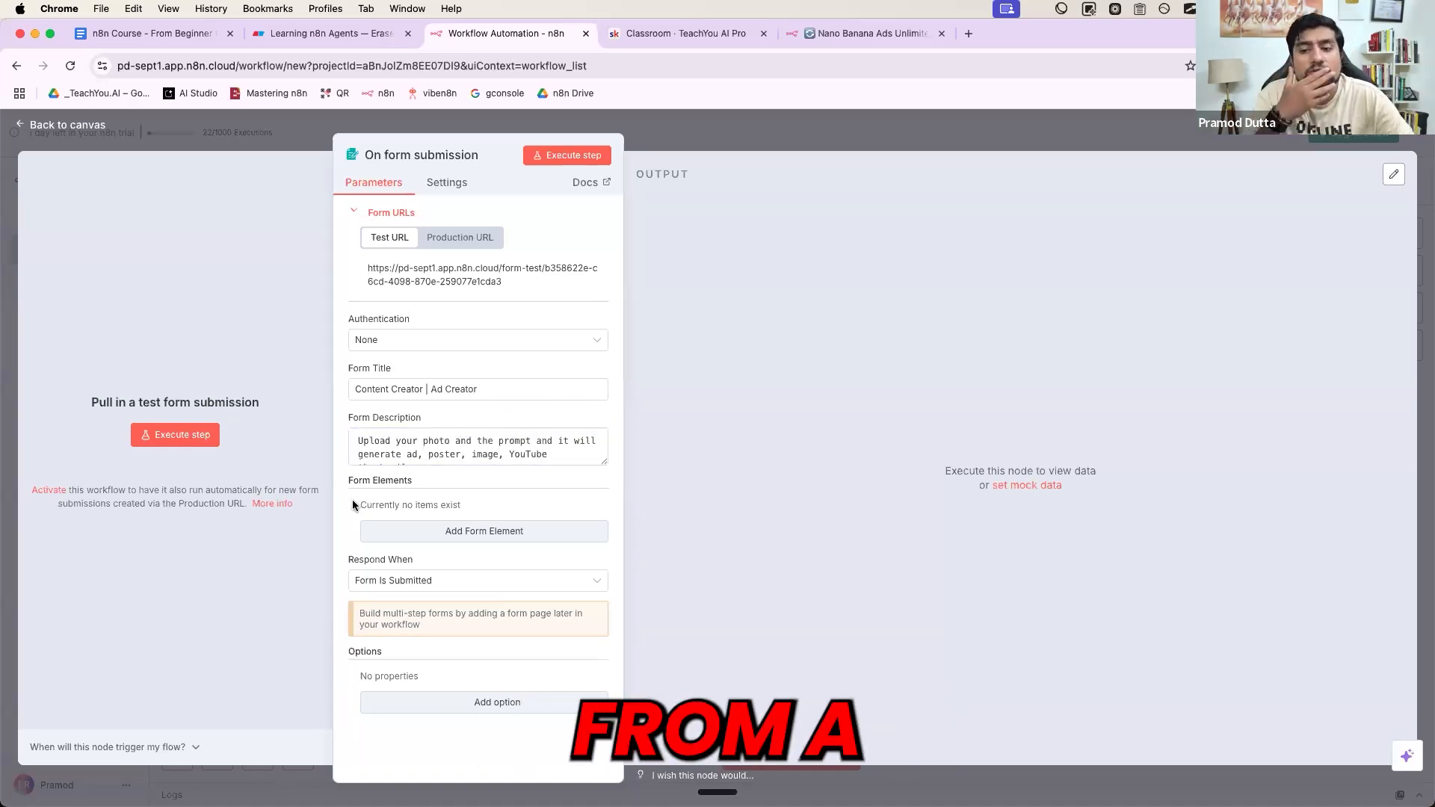
Step: Add a form element named "Product Image" and set its element type to File
{"action": "left_click", "coordinate": [478, 532]}
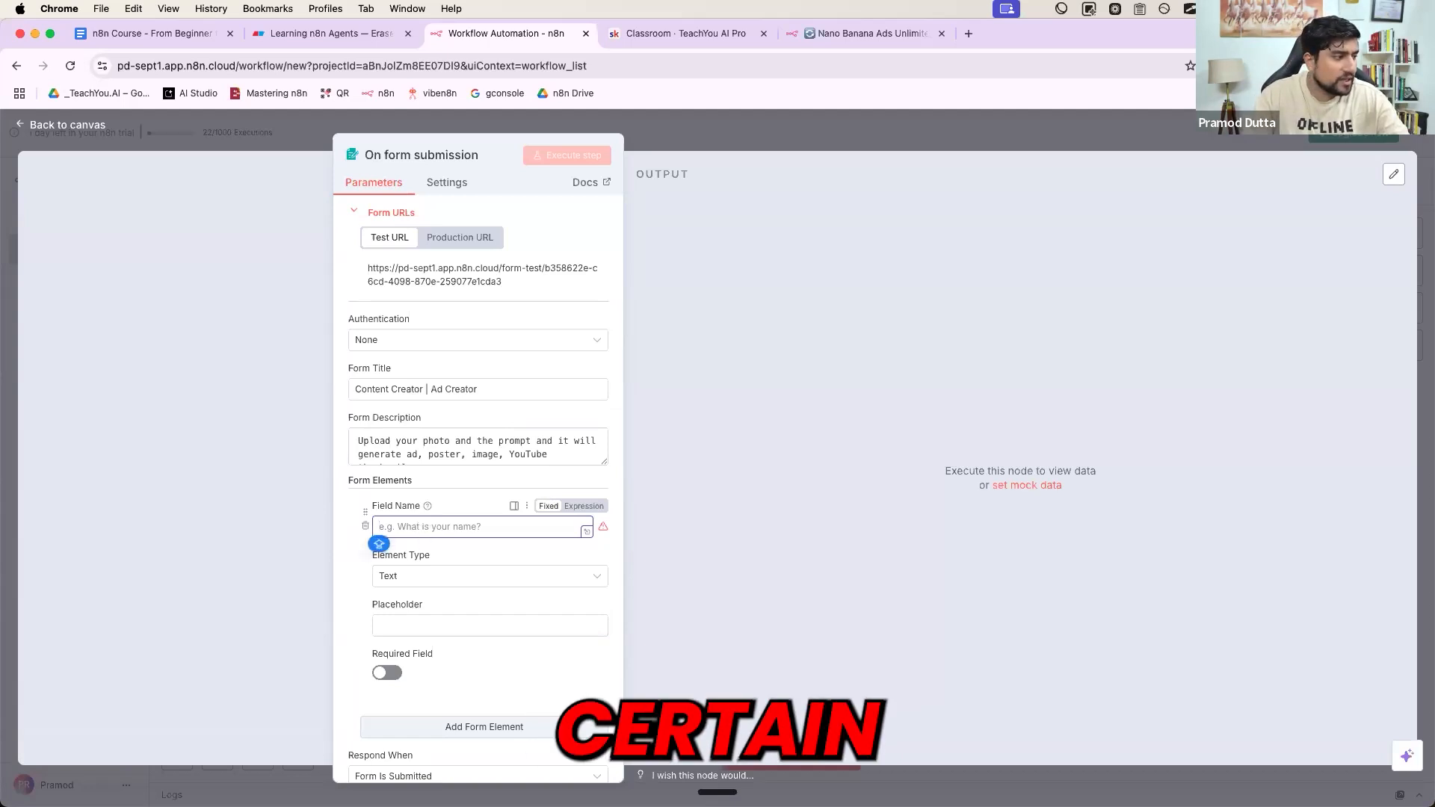
{"action": "type", "text": "Image"}
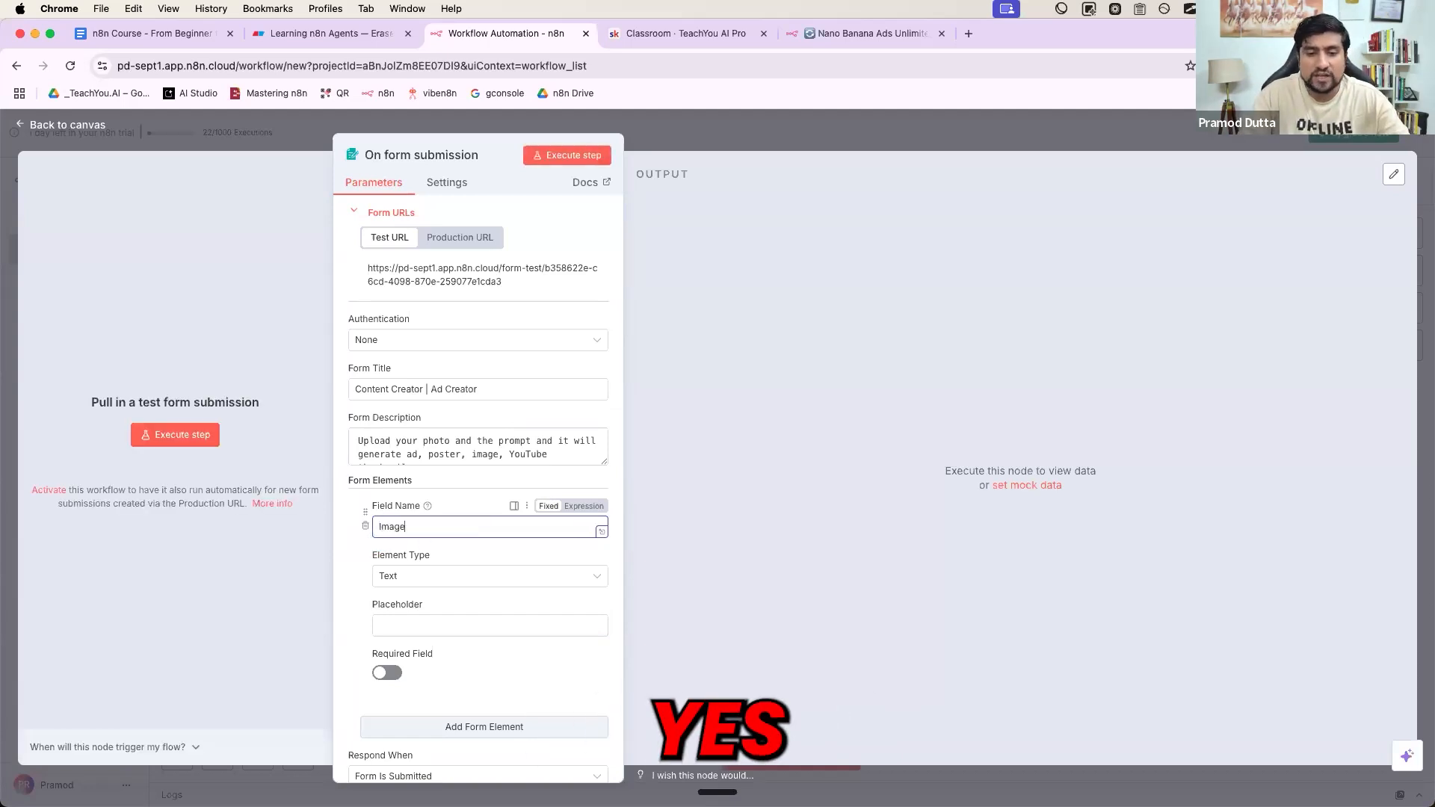
{"action": "key", "text": "super+a"}
{"action": "type", "text": "Product Imag"}
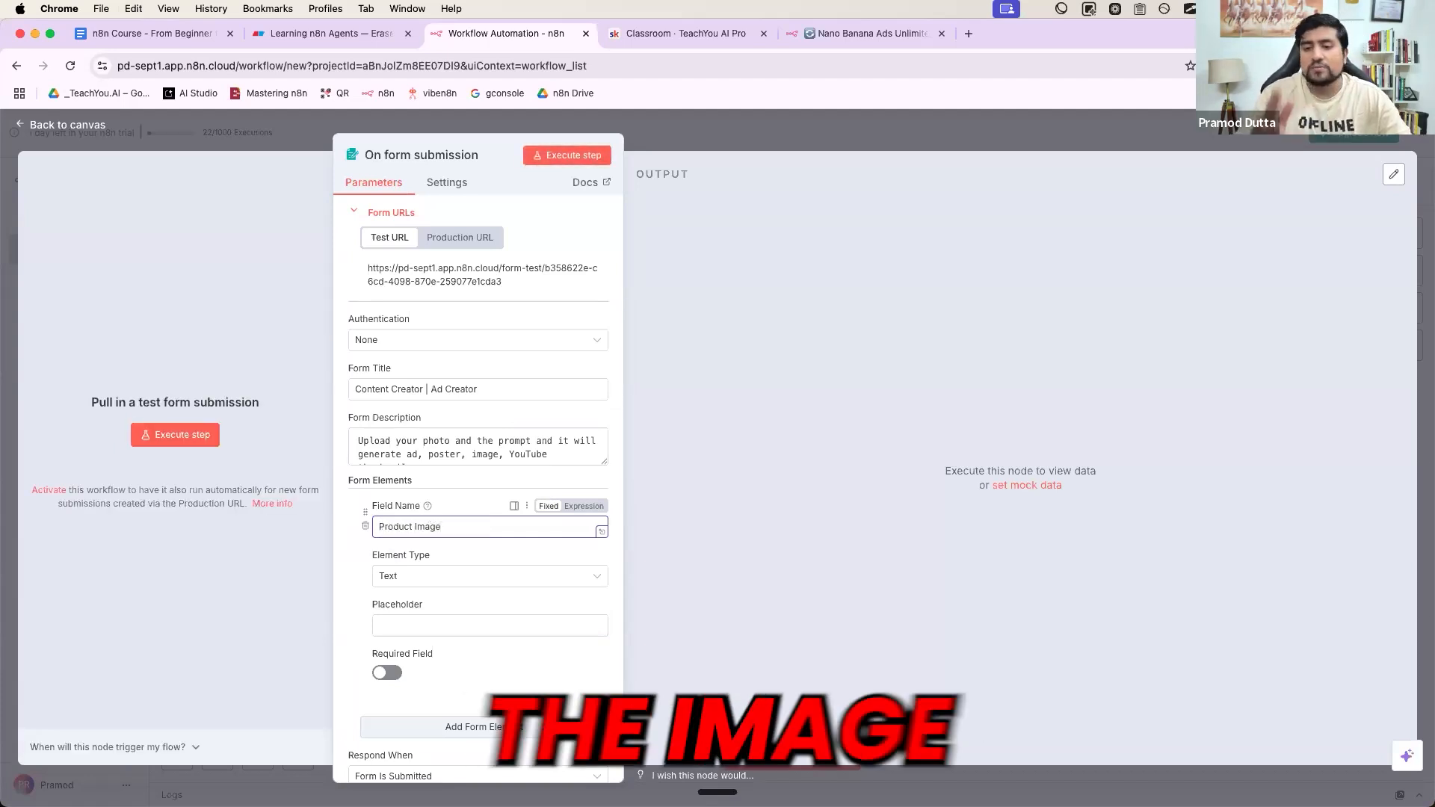
{"action": "left_click", "coordinate": [418, 577]}
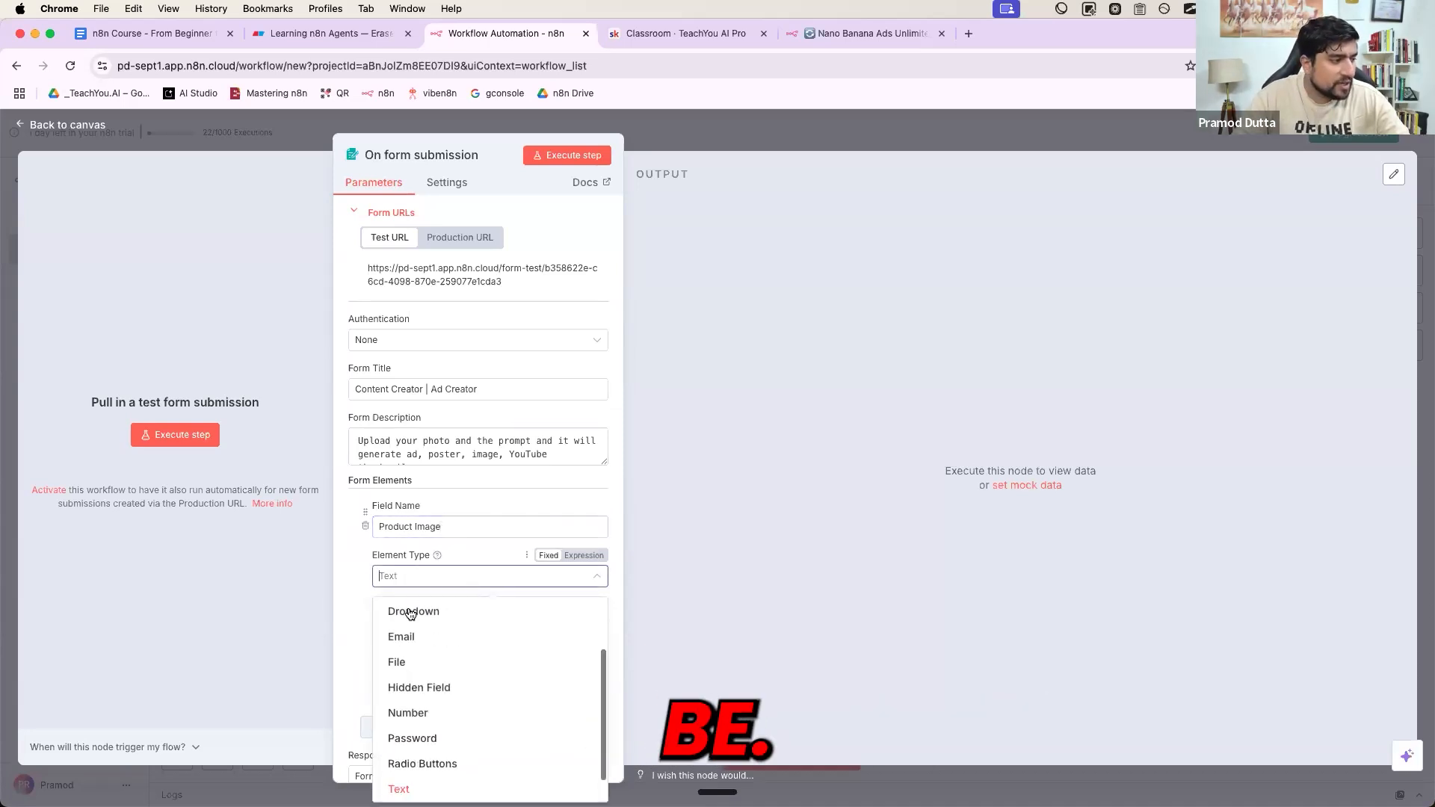
{"action": "scroll", "coordinate": [409, 629], "scroll_direction": "up", "scroll_amount": 2}
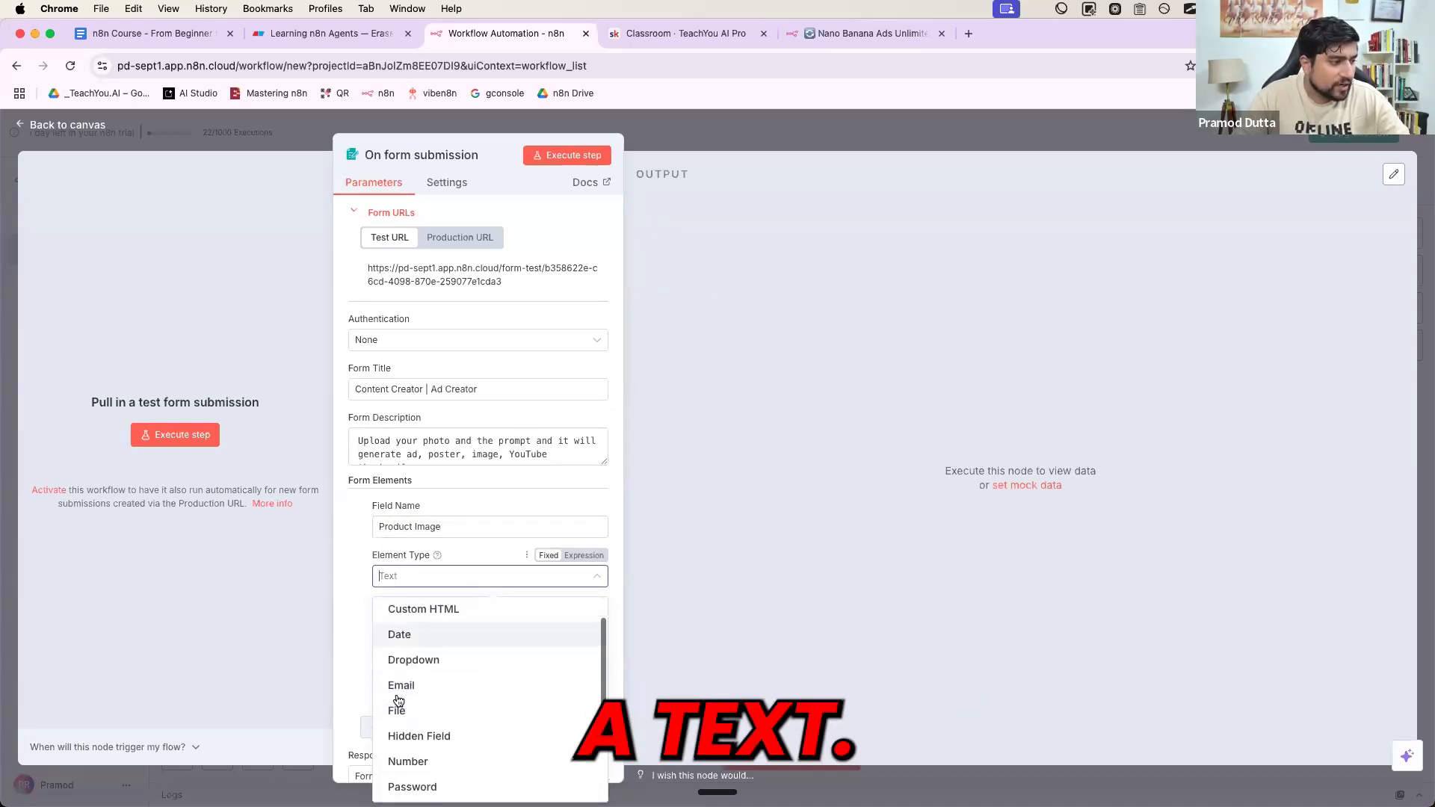
{"action": "left_click", "coordinate": [402, 707]}
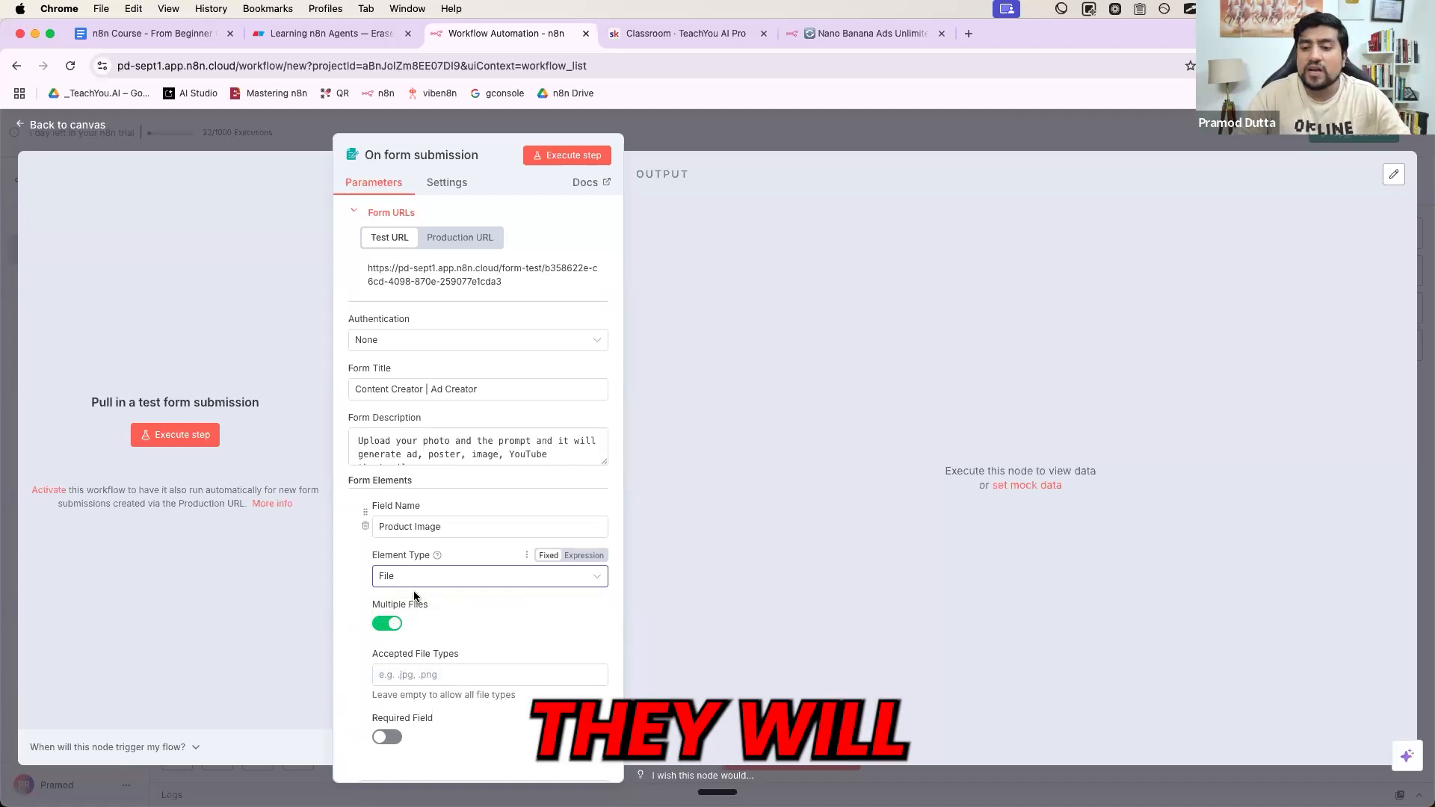
Step: Add a second form element of type Text named "Product Name or Instruction"
{"action": "scroll", "coordinate": [412, 575], "scroll_direction": "down", "scroll_amount": 2}
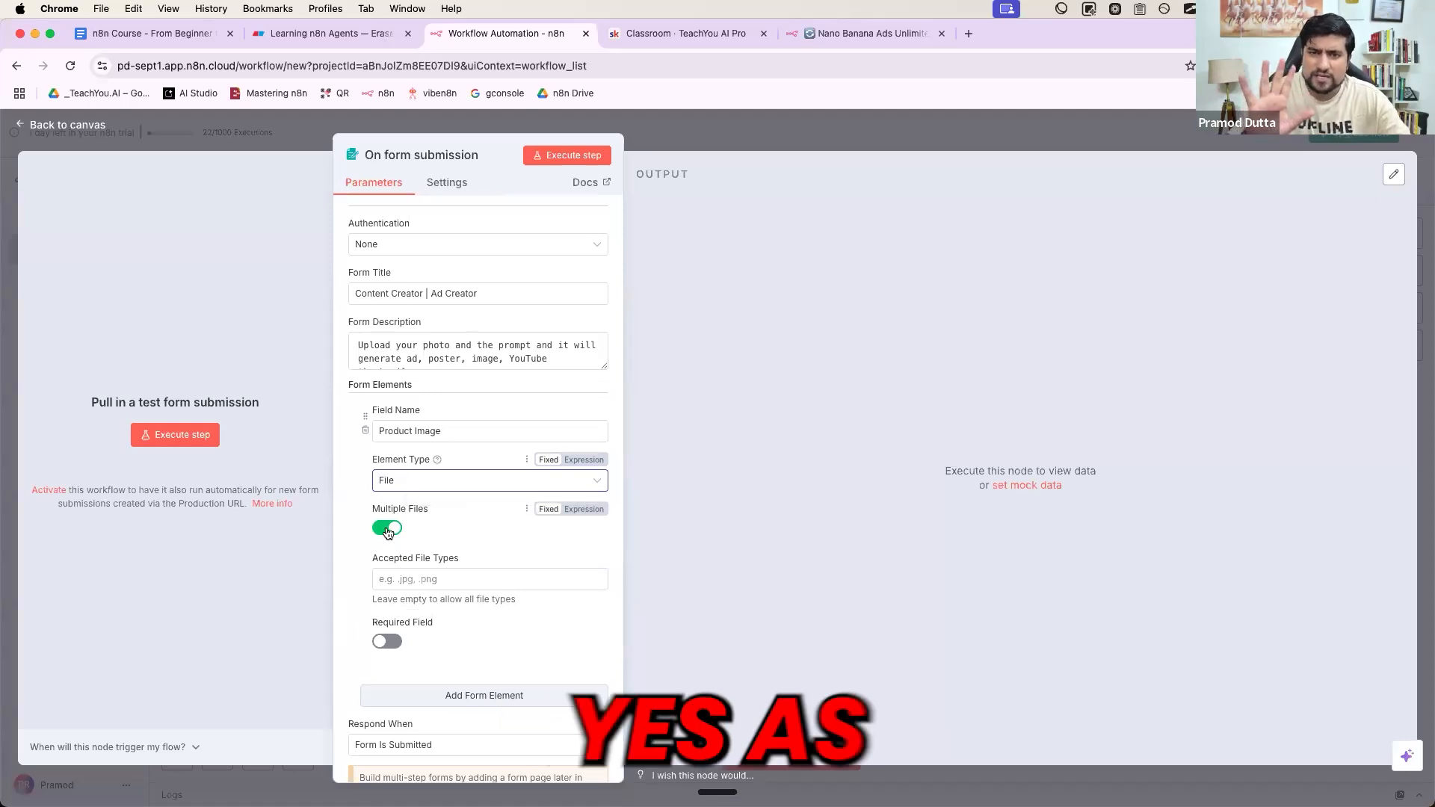
{"action": "scroll", "coordinate": [388, 532], "scroll_direction": "down", "scroll_amount": 2}
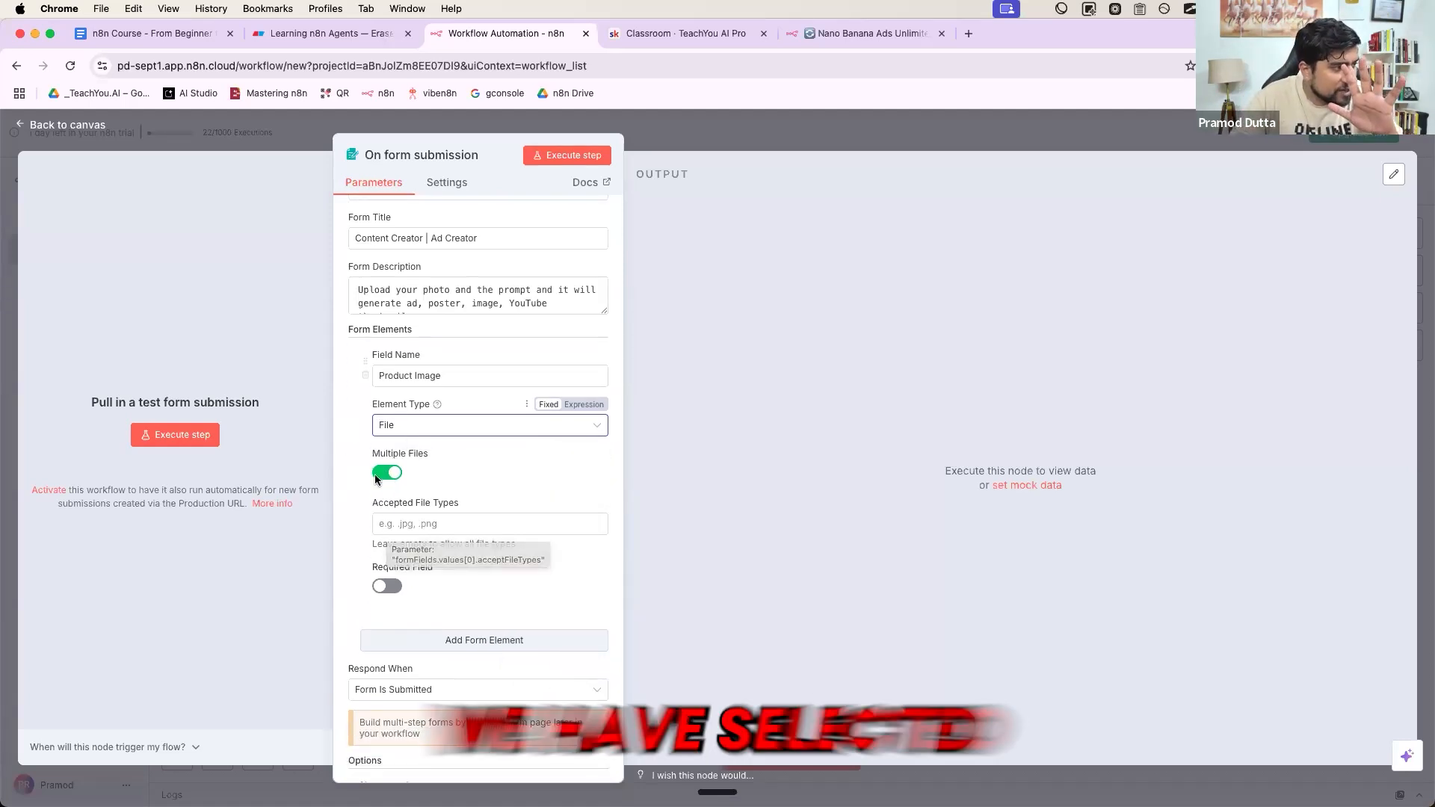
{"action": "scroll", "coordinate": [400, 495], "scroll_direction": "down", "scroll_amount": 2}
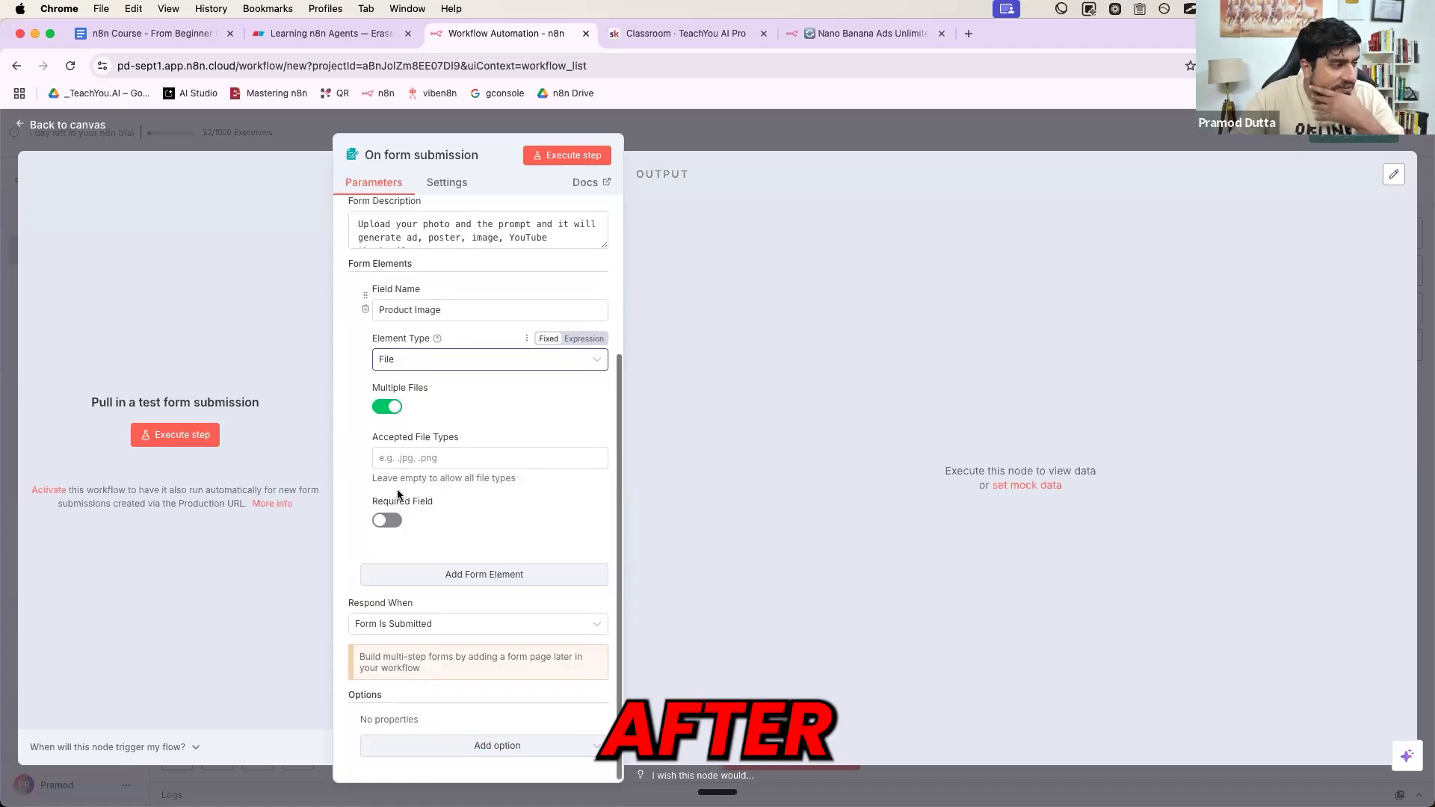
{"action": "left_click", "coordinate": [418, 576]}
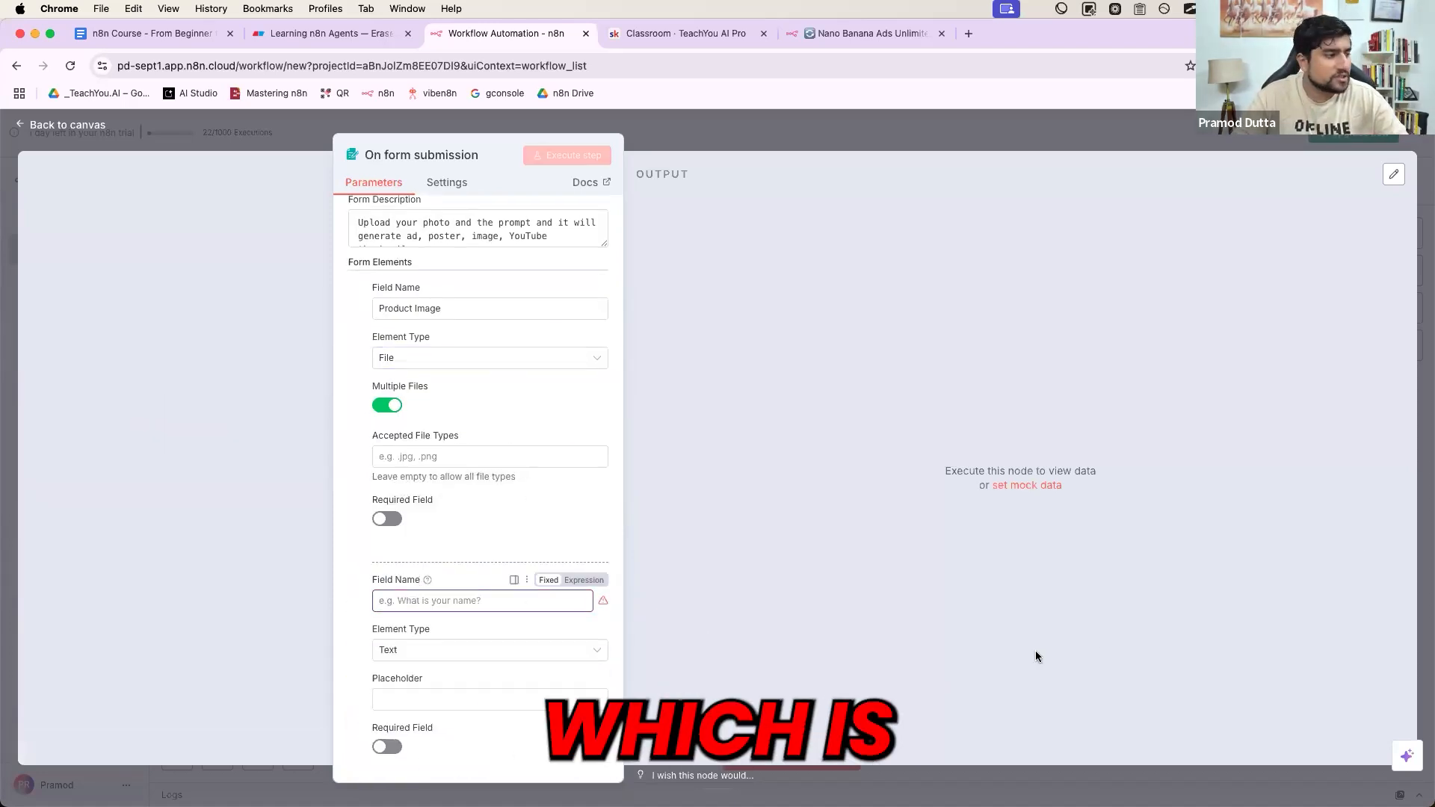
{"action": "left_click", "coordinate": [451, 603]}
{"action": "type", "text": "Prioduc"}
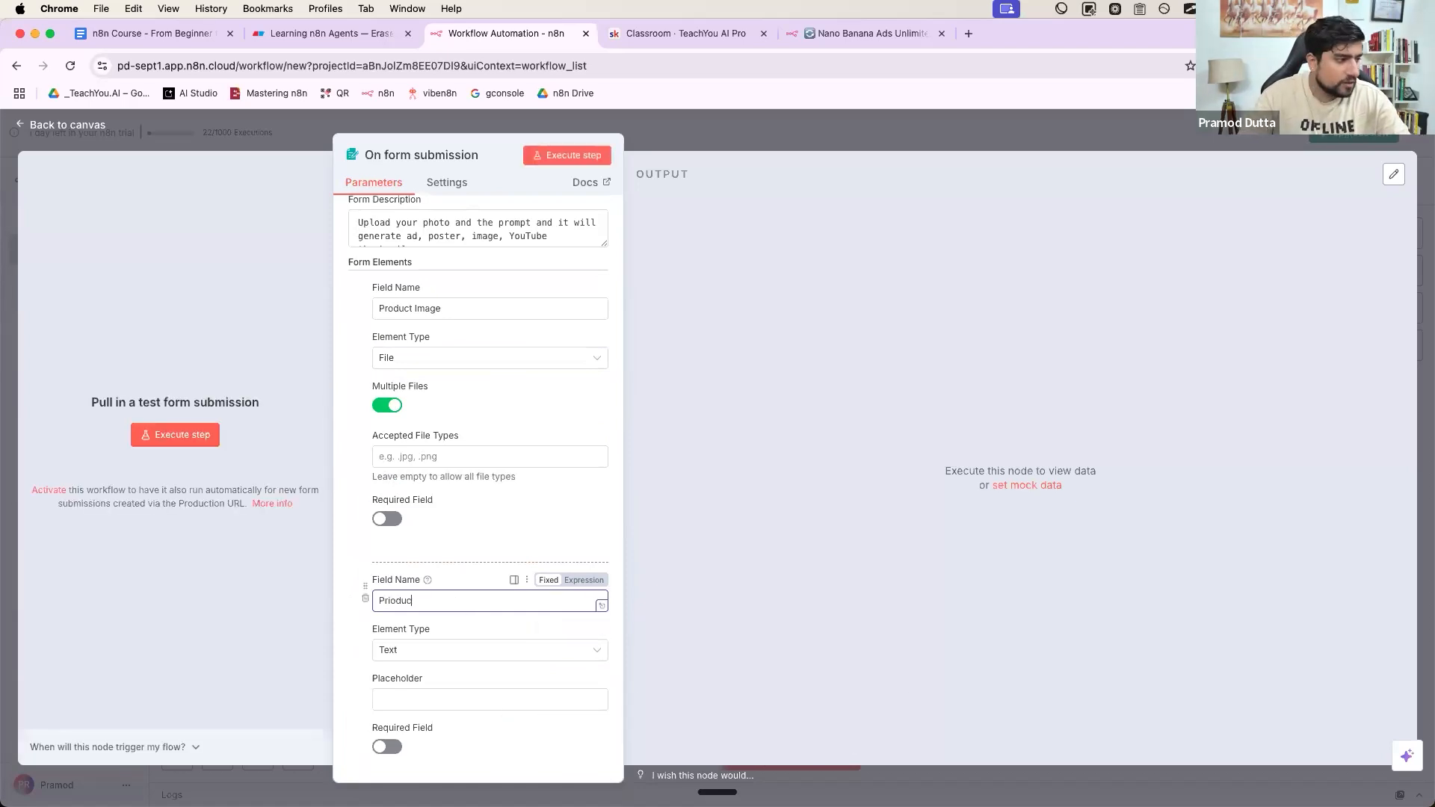
{"action": "key", "text": "BackSpace"}
{"action": "key", "text": "BackSpace"}
{"action": "key", "text": "BackSpace"}
{"action": "key", "text": "BackSpace"}
{"action": "key", "text": "BackSpace"}
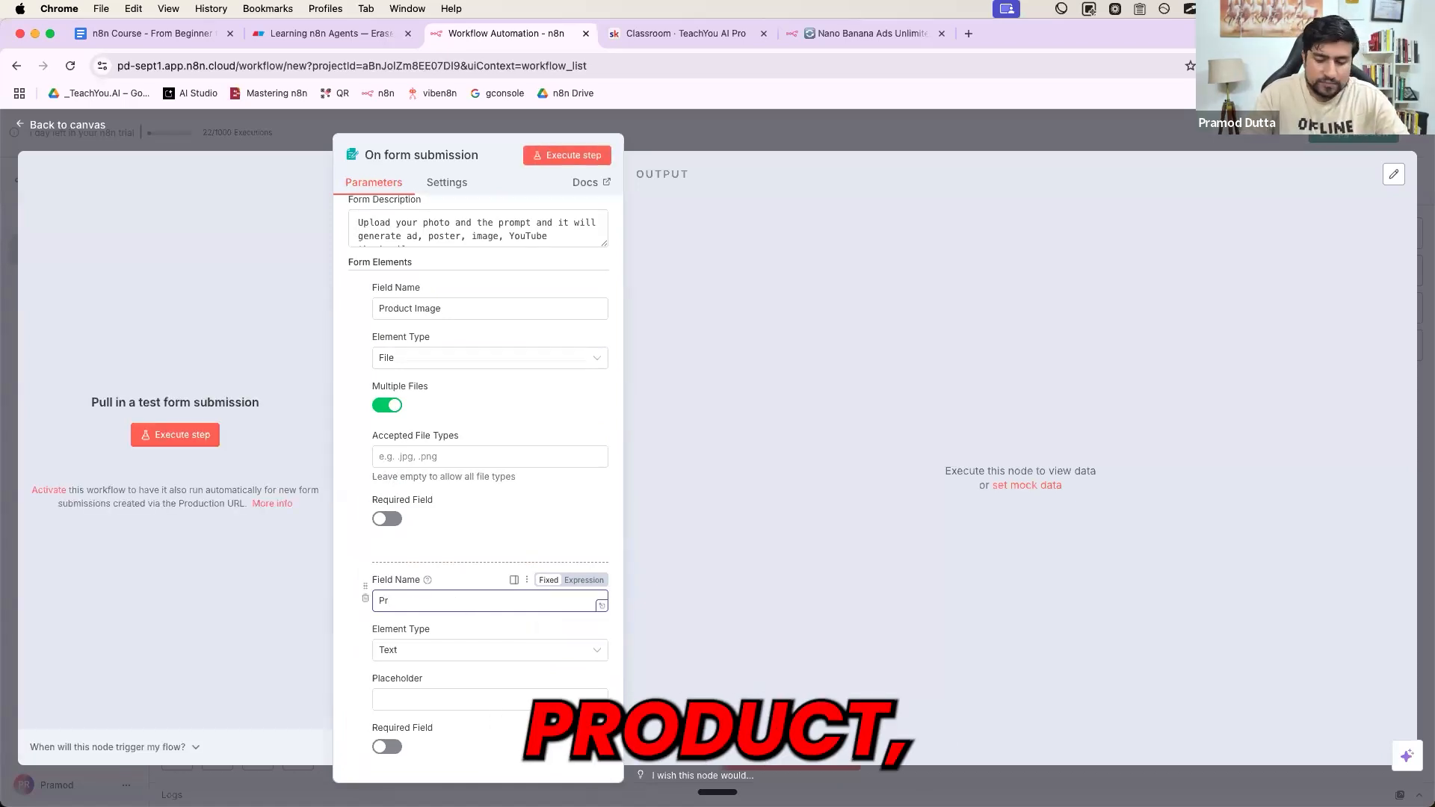
{"action": "type", "text": "oduct "}
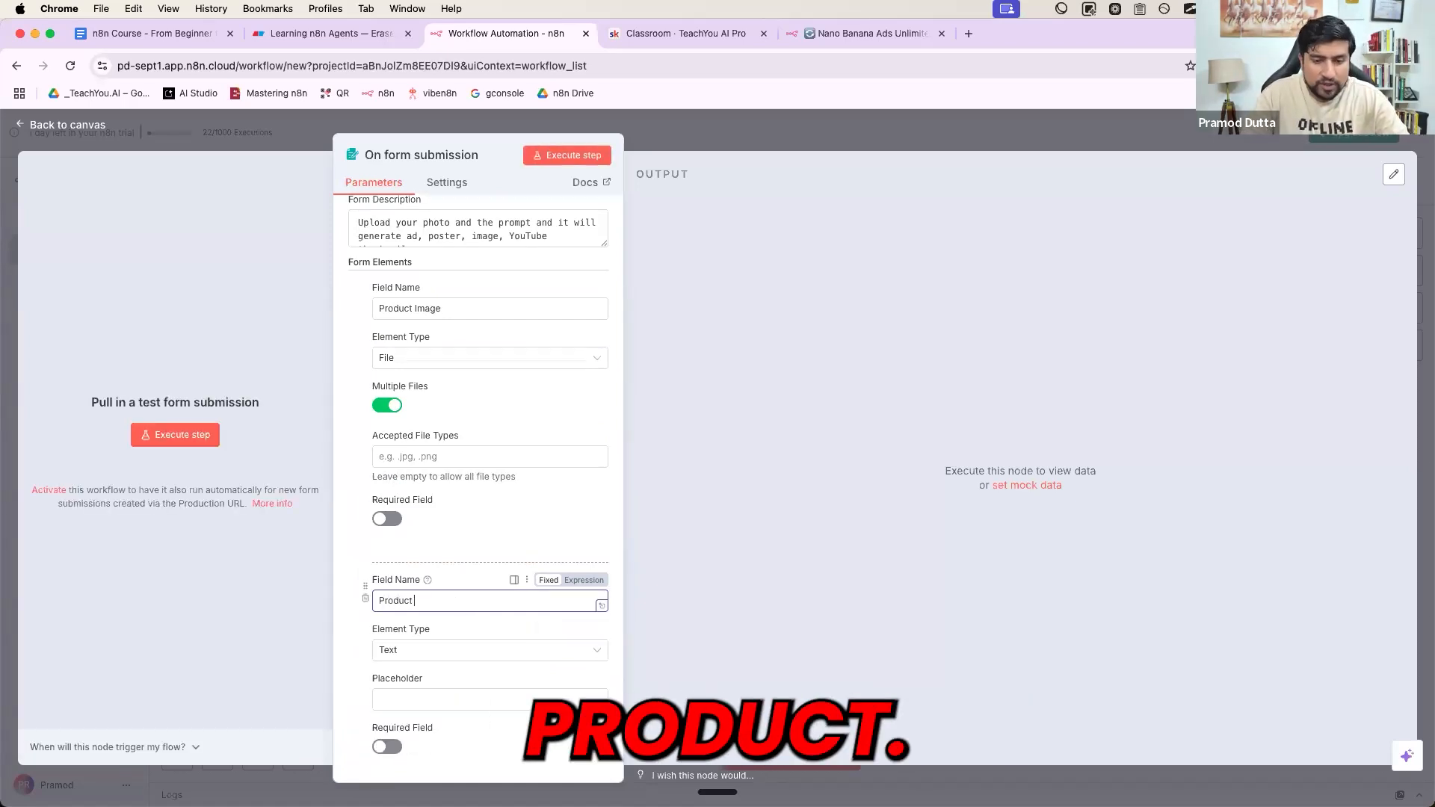
{"action": "type", "text": "Name or Ins"}
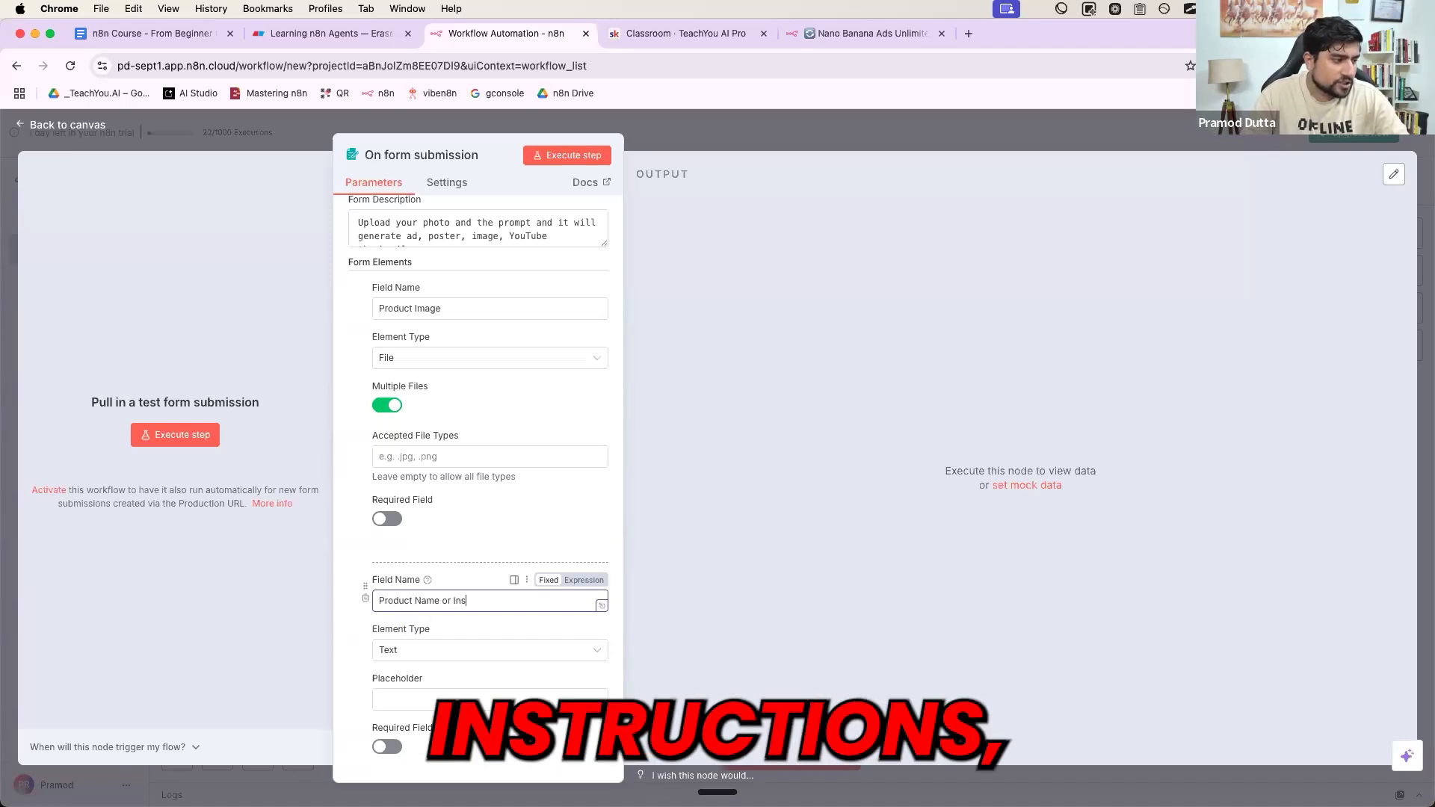
{"action": "type", "text": "tr"}
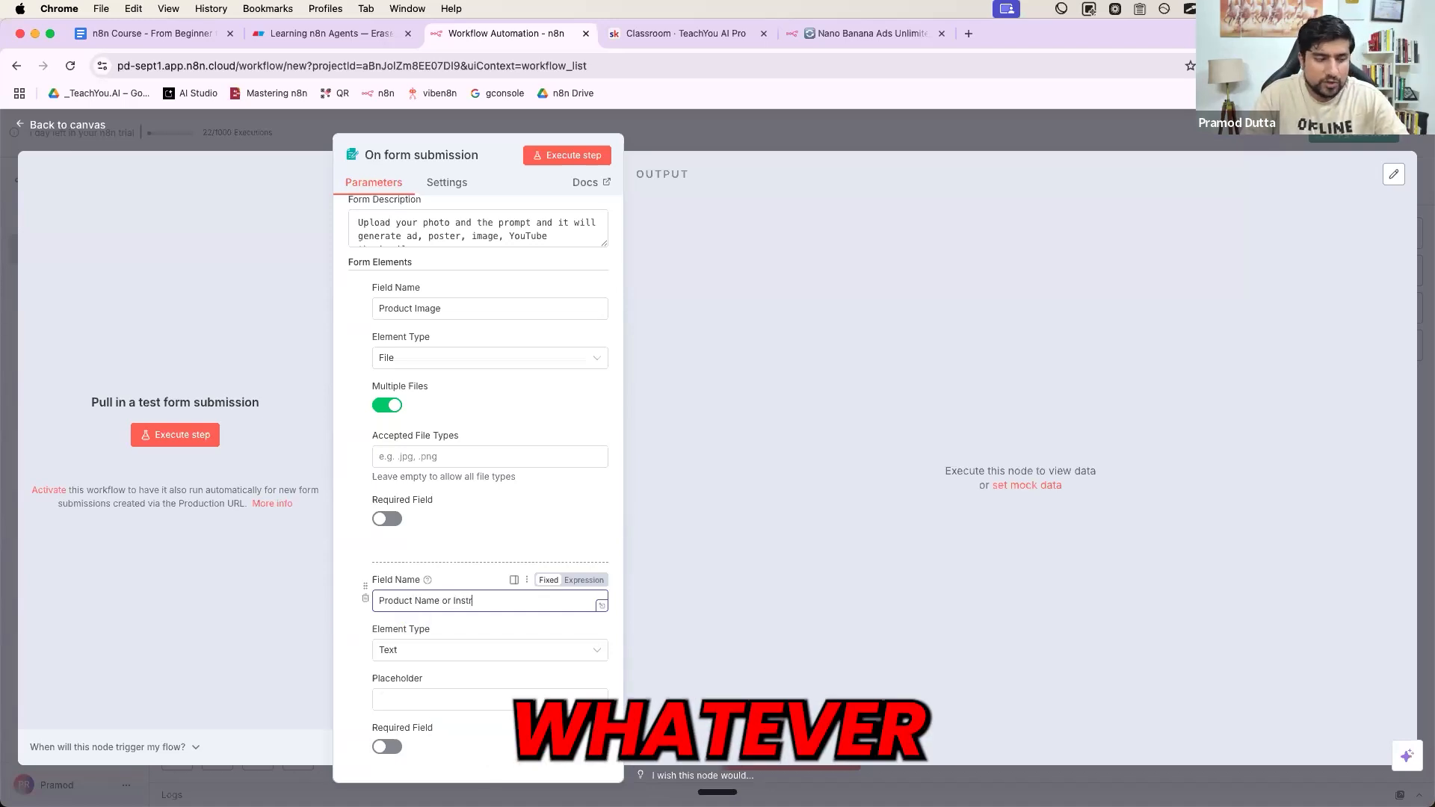
{"action": "type", "text": "uction"}
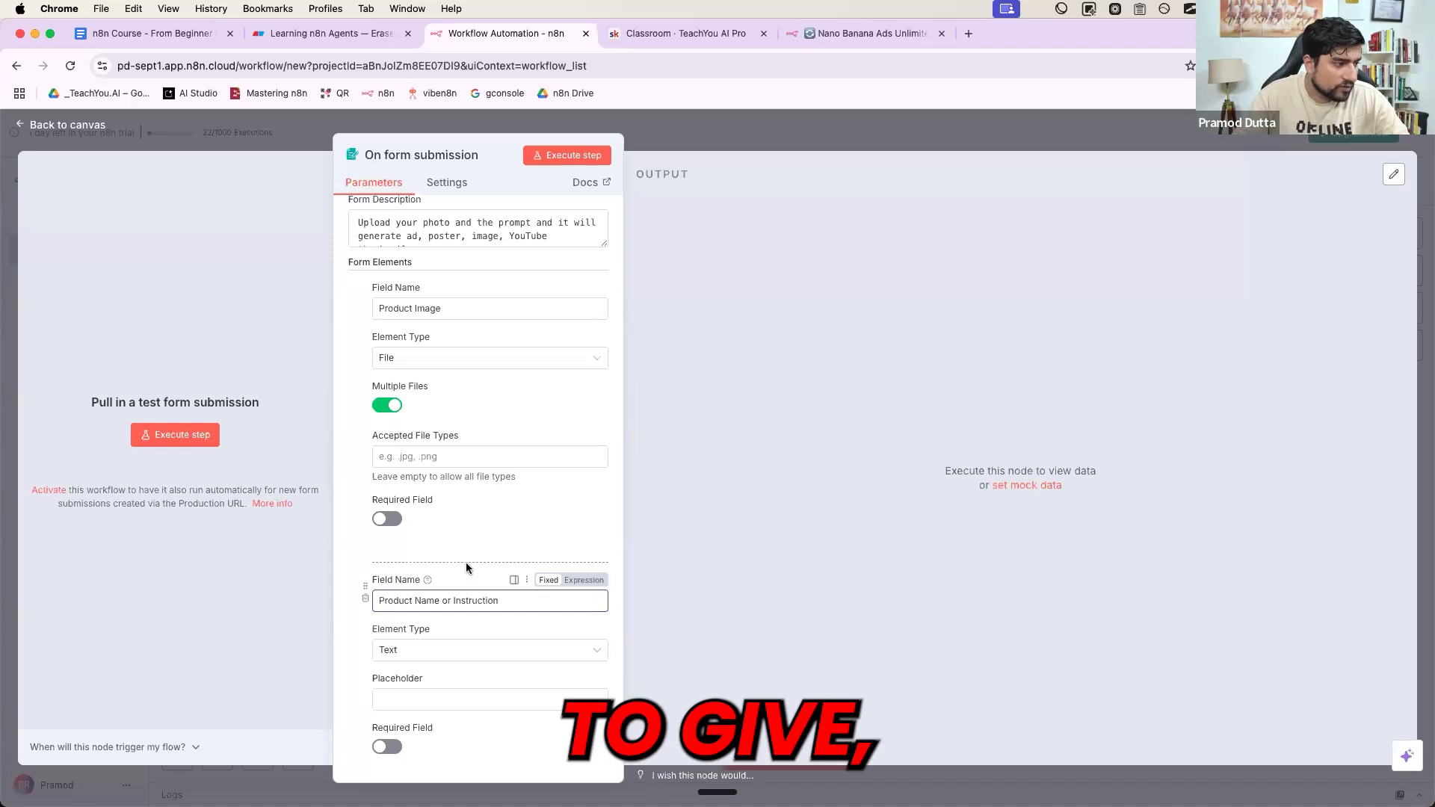
{"action": "left_click", "coordinate": [463, 566]}
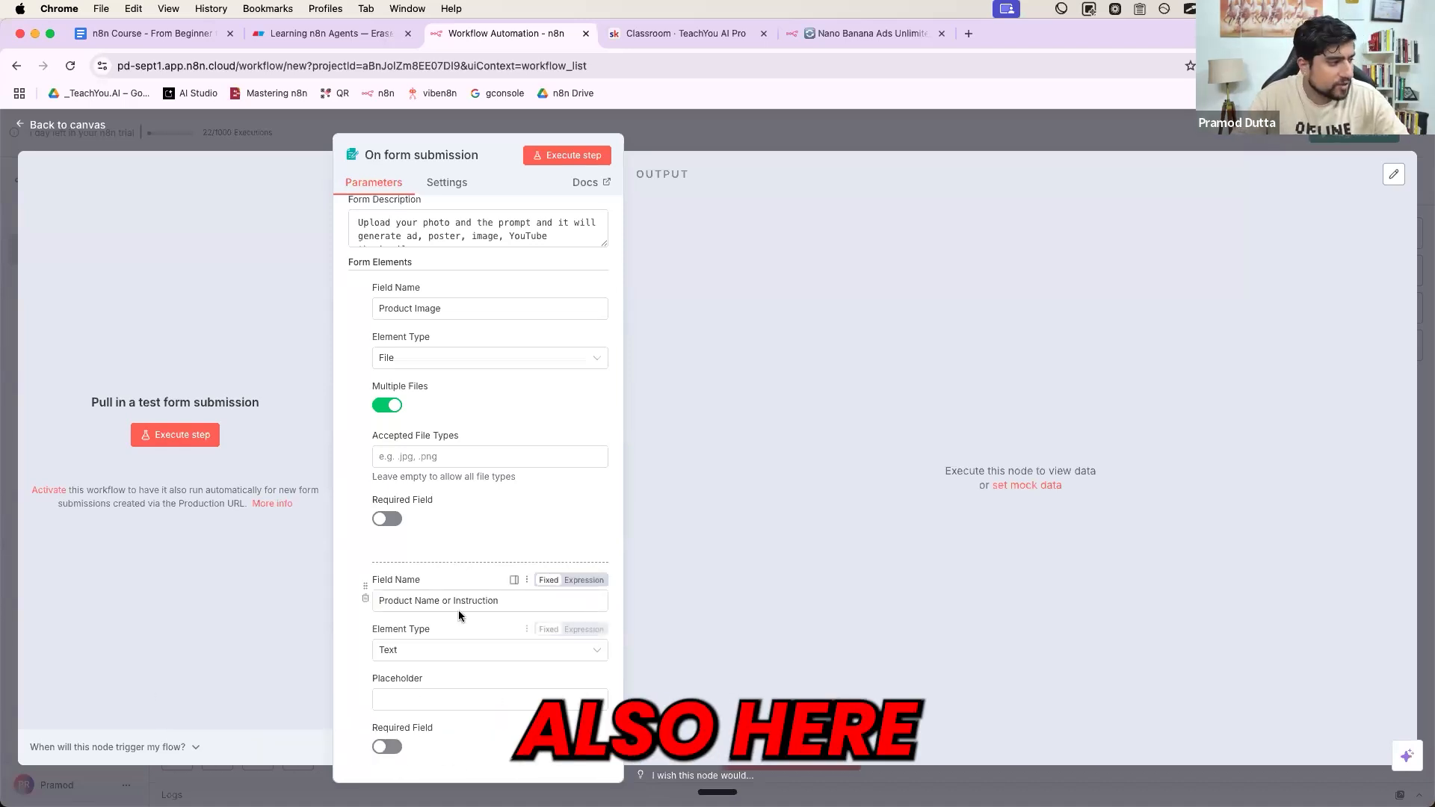
Step: Make both the Product Image and the Product Name or Instruction fields required
{"action": "scroll", "coordinate": [458, 607], "scroll_direction": "down", "scroll_amount": 2}
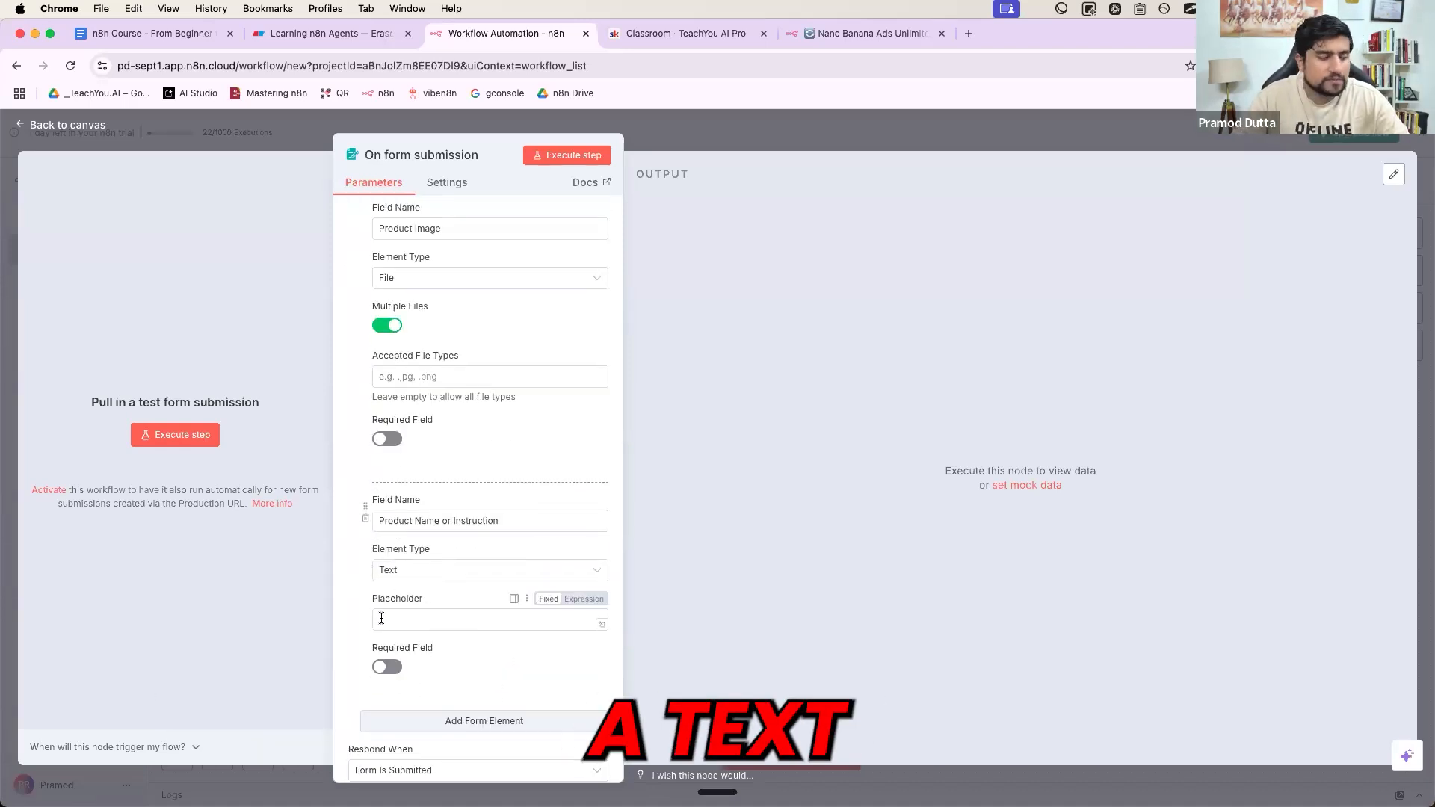
{"action": "left_click", "coordinate": [392, 445]}
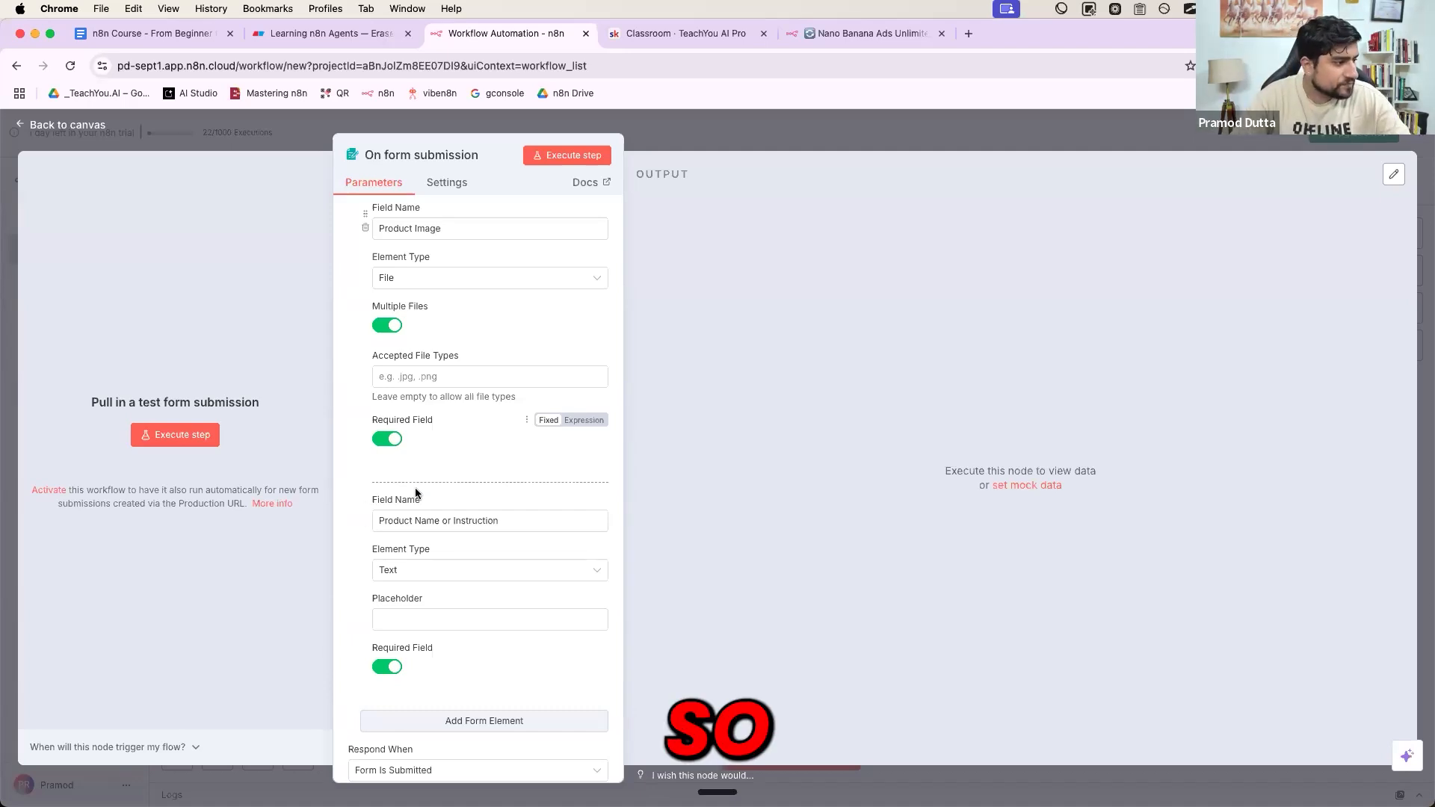
{"action": "scroll", "coordinate": [416, 493], "scroll_direction": "down", "scroll_amount": 3}
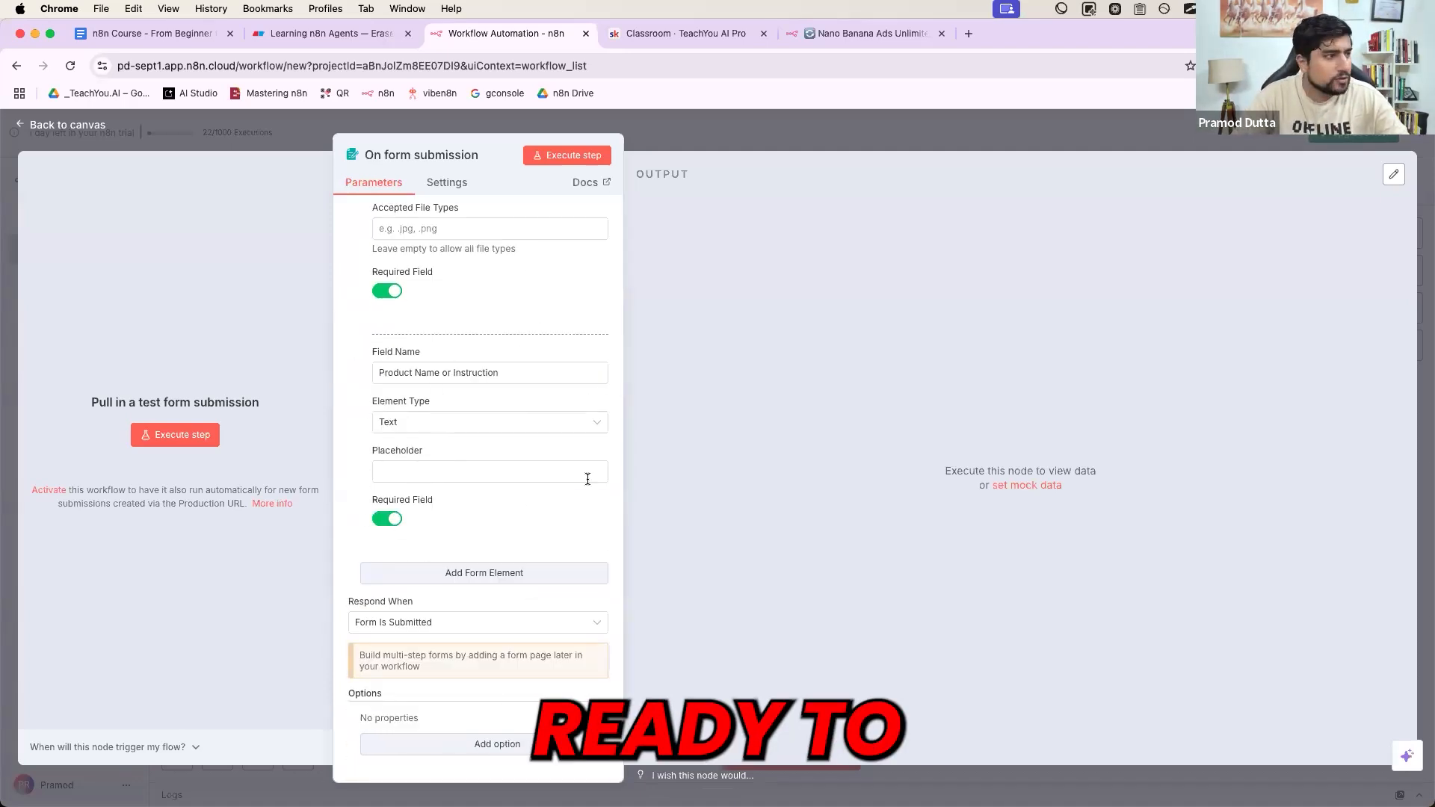
Step: Execute the form trigger to open its test form, and shrink and move the form window beside the parameters
{"action": "left_click", "coordinate": [583, 160]}
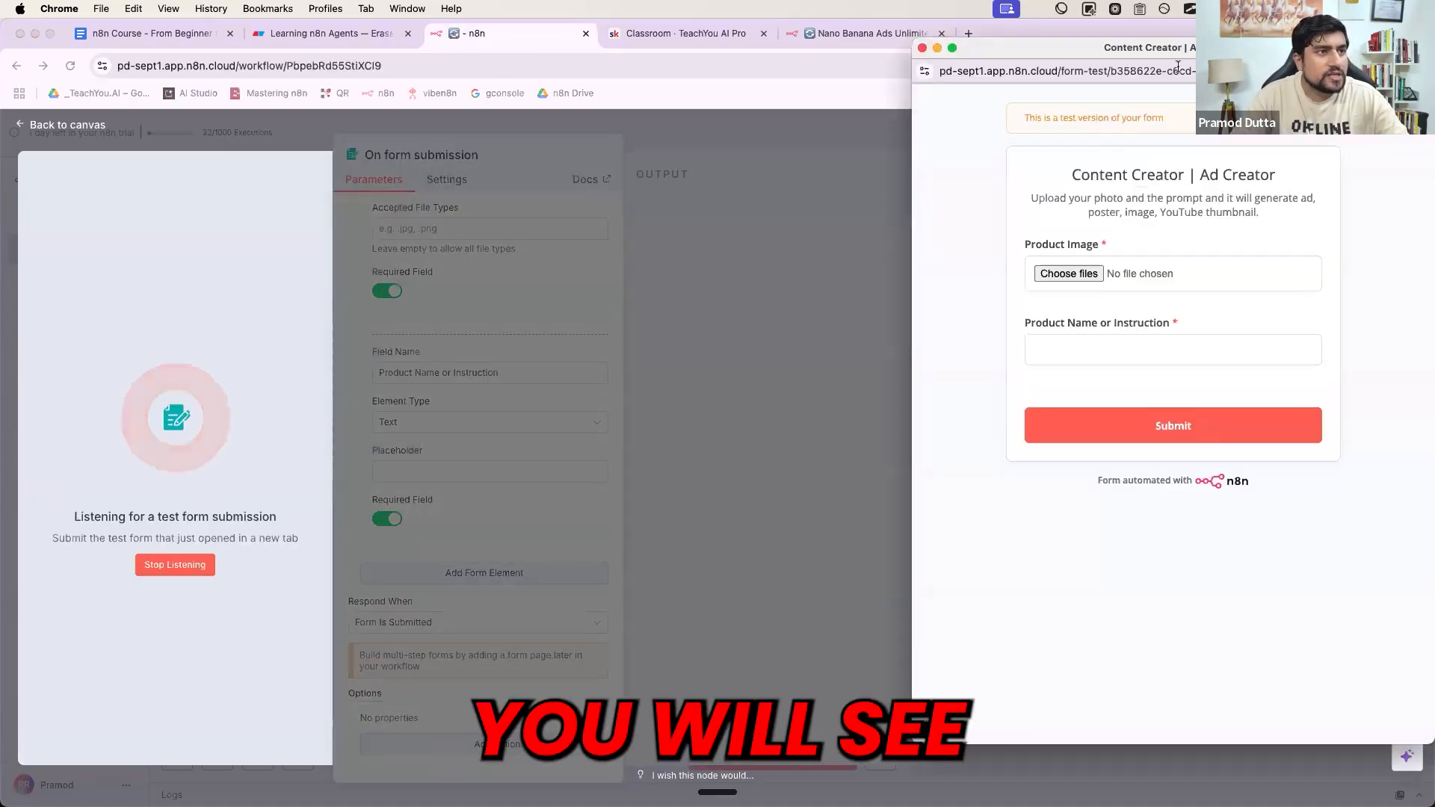
{"action": "left_click_drag", "start_coordinate": [1185, 50], "coordinate": [910, 46]}
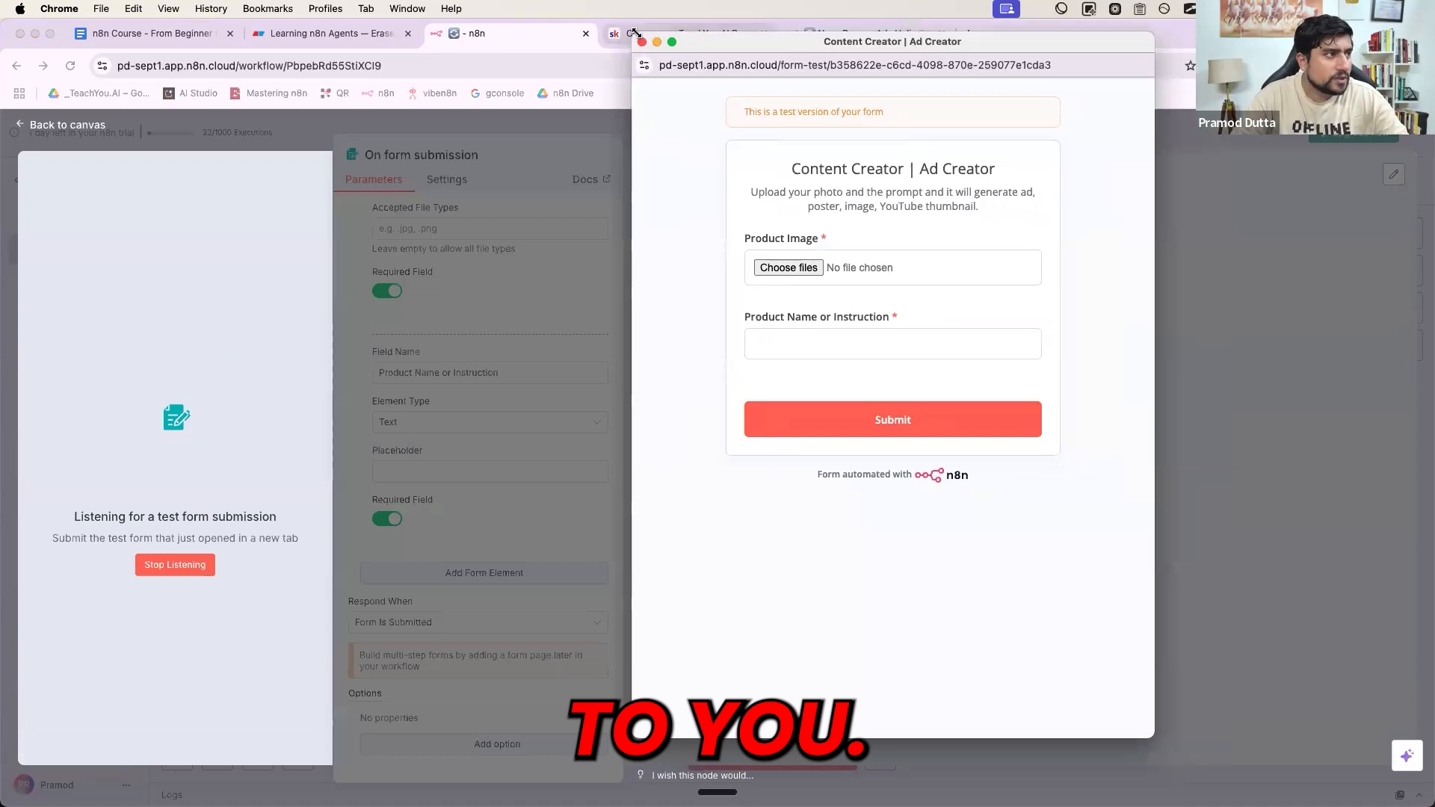
{"action": "left_click_drag", "start_coordinate": [691, 51], "coordinate": [718, 142]}
{"action": "left_click_drag", "start_coordinate": [873, 146], "coordinate": [824, 126]}
{"action": "key", "text": "ctrl+a"}
{"action": "left_click_drag", "start_coordinate": [735, 340], "coordinate": [799, 338]}
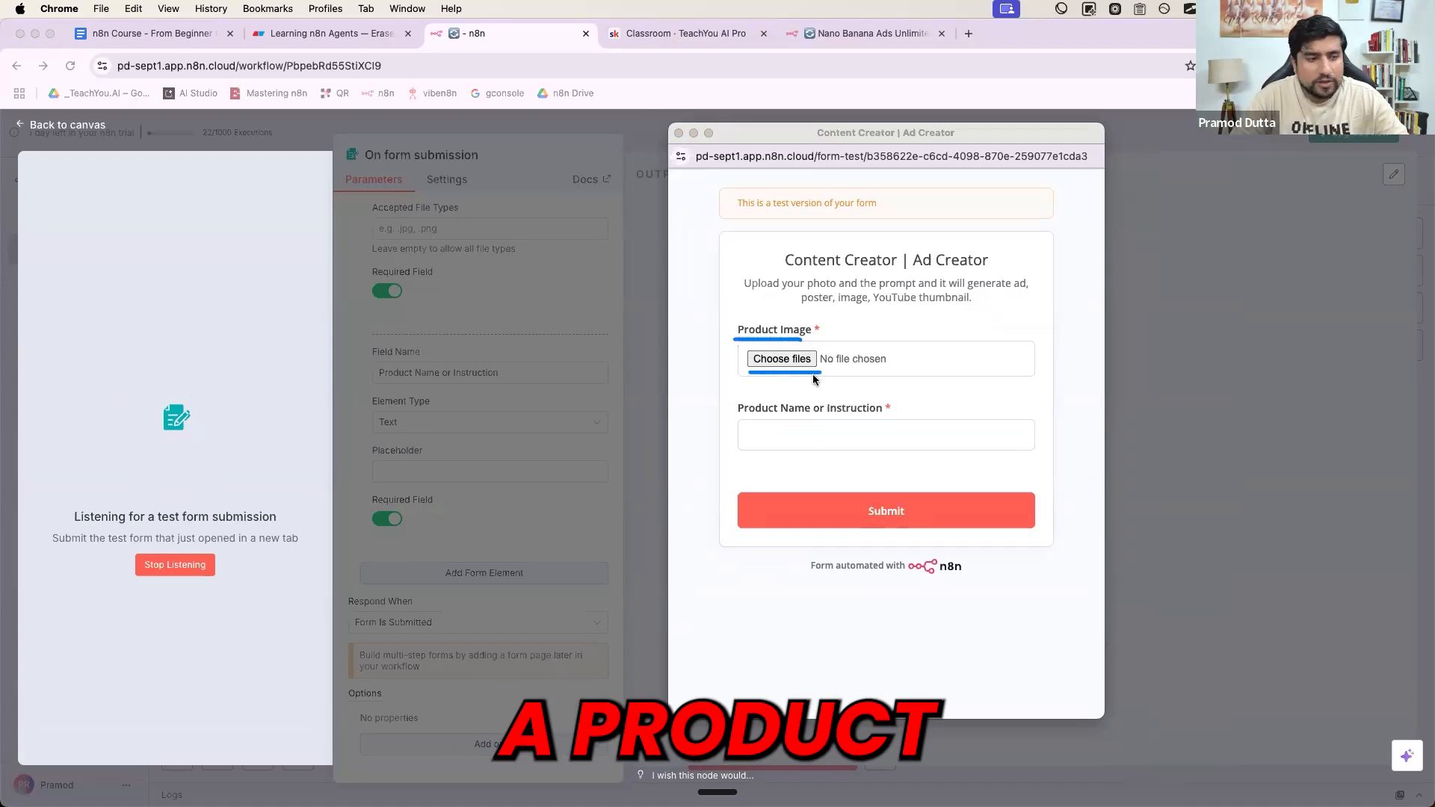
{"action": "left_click", "coordinate": [736, 396]}
{"action": "left_click_drag", "start_coordinate": [740, 421], "coordinate": [867, 421]}
{"action": "left_click_drag", "start_coordinate": [737, 457], "coordinate": [889, 458]}
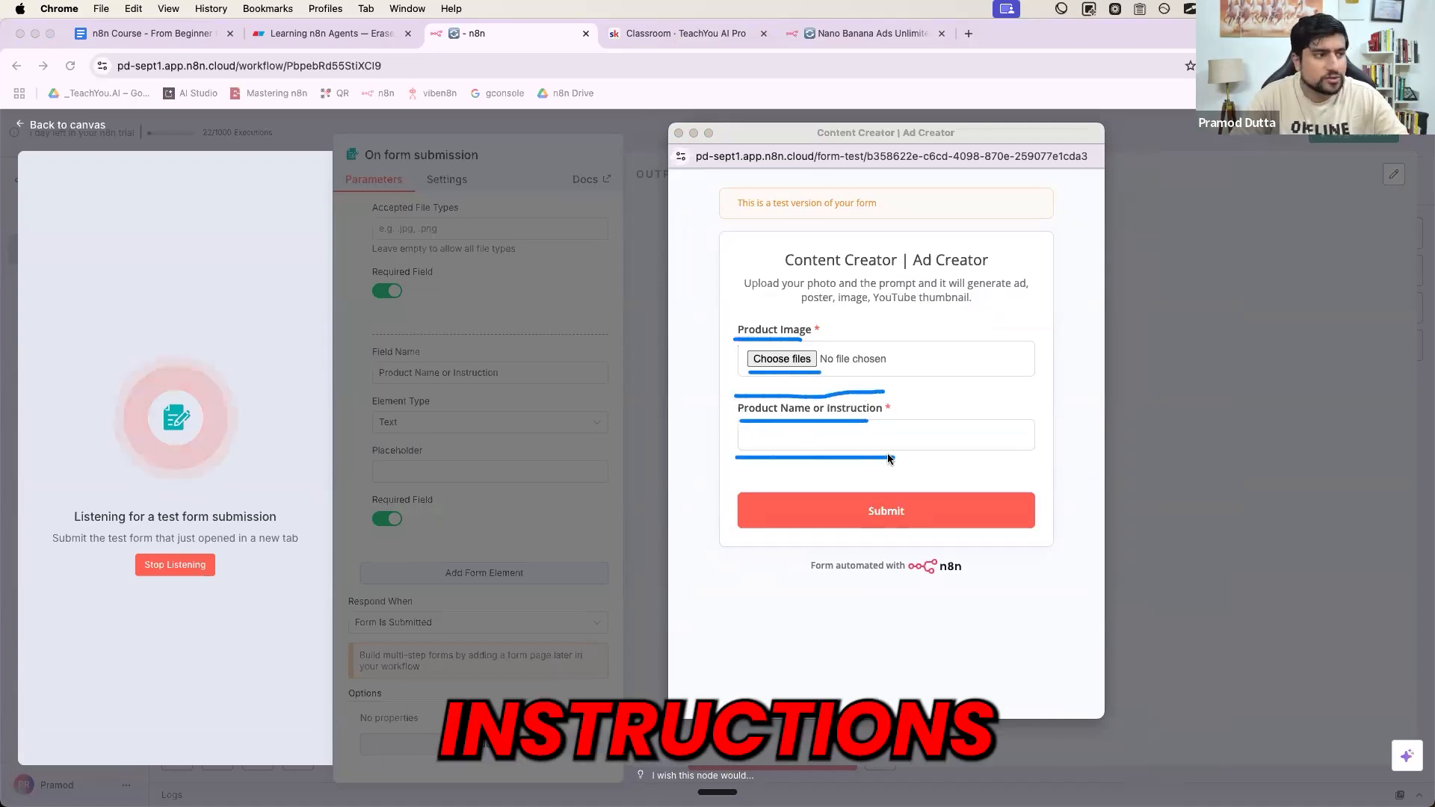
{"action": "key", "text": "ctrl+a"}
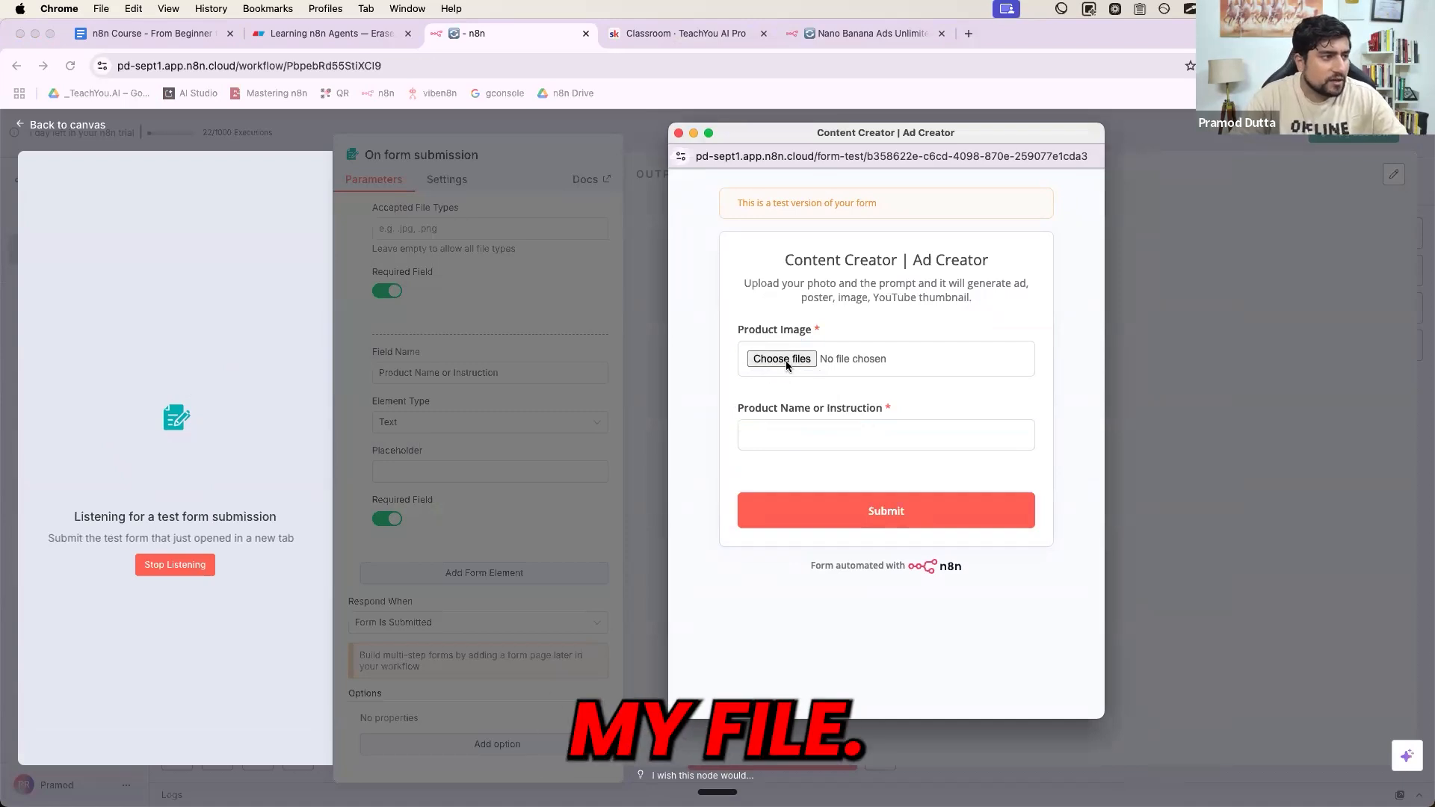
Step: Choose 20220911_224607.jpg from the headshot folder in Downloads as the test form's product image
{"action": "left_click", "coordinate": [782, 359]}
{"action": "type", "text": "pramod"}
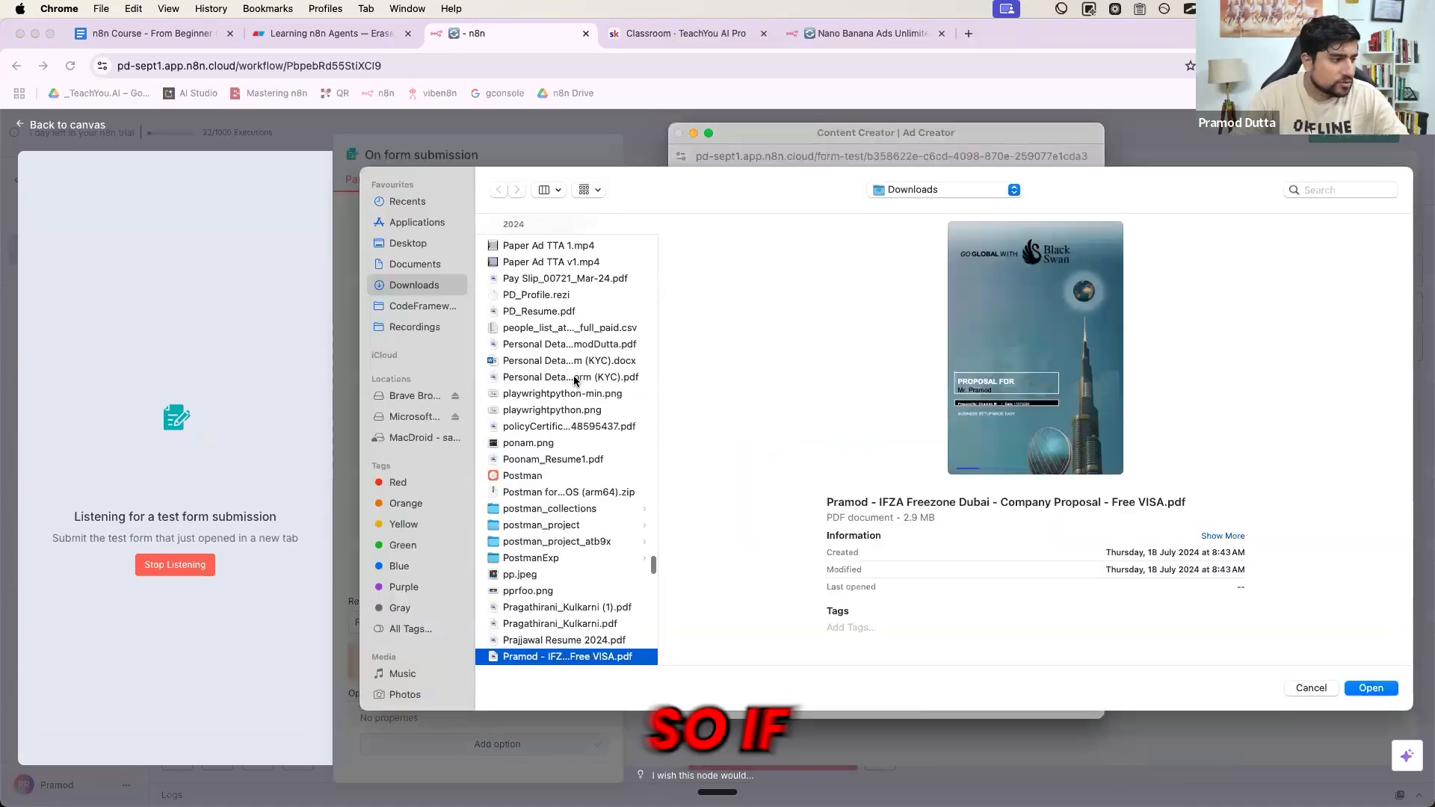
{"action": "key", "text": "Down"}
{"action": "key", "text": "Right"}
{"action": "key", "text": "Down"}
{"action": "key", "text": "Down"}
{"action": "key", "text": "Down"}
{"action": "key", "text": "Down"}
{"action": "key", "text": "Down"}
{"action": "key", "text": "Down"}
{"action": "key", "text": "Down"}
{"action": "key", "text": "Down"}
{"action": "key", "text": "Down"}
{"action": "key", "text": "Down"}
{"action": "key", "text": "Down"}
{"action": "key", "text": "Down"}
{"action": "key", "text": "Down"}
{"action": "key", "text": "Down"}
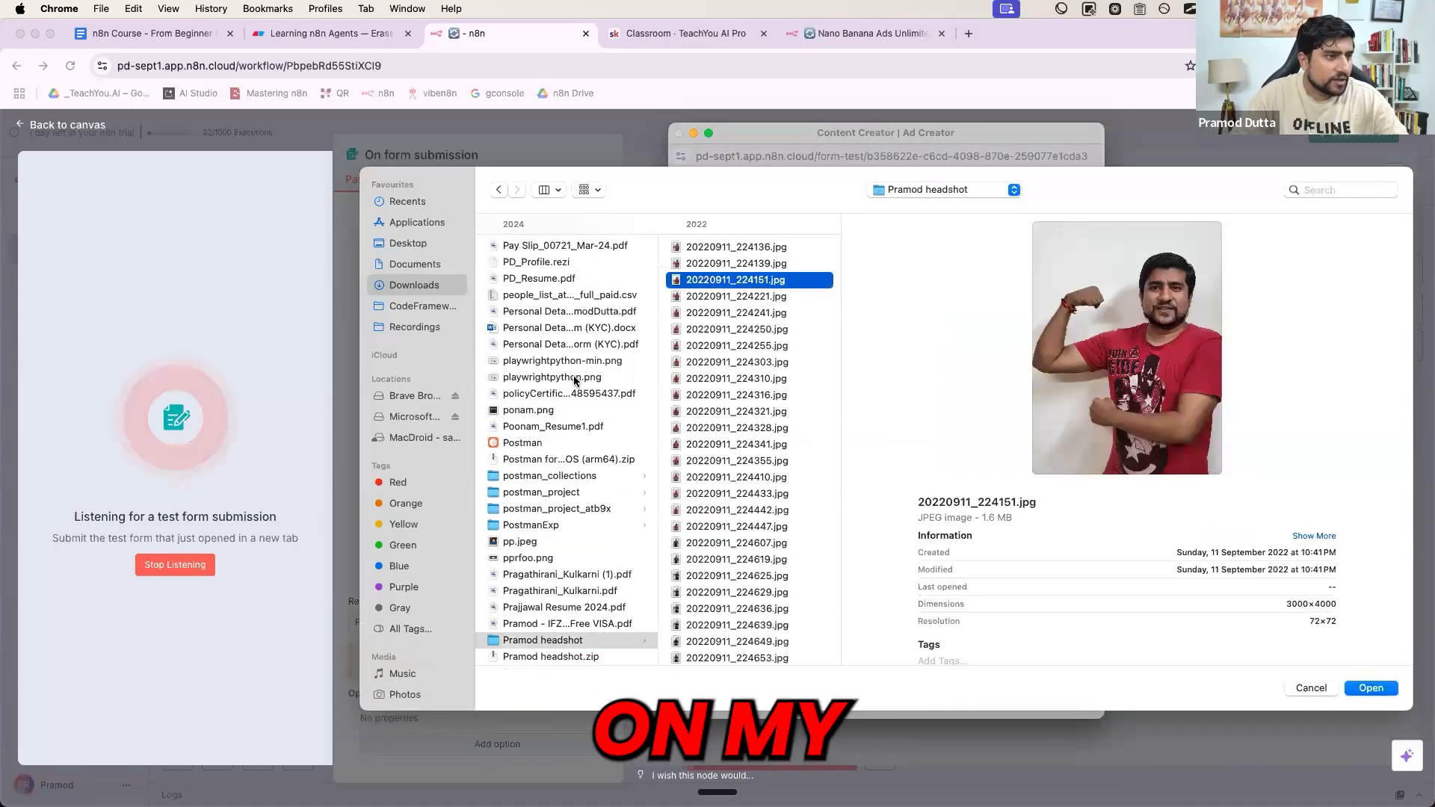
{"action": "key", "text": "Down"}
{"action": "key", "text": "Down"}
{"action": "key", "text": "Down"}
{"action": "key", "text": "Down"}
{"action": "key", "text": "Down"}
{"action": "key", "text": "Down"}
{"action": "key", "text": "Down"}
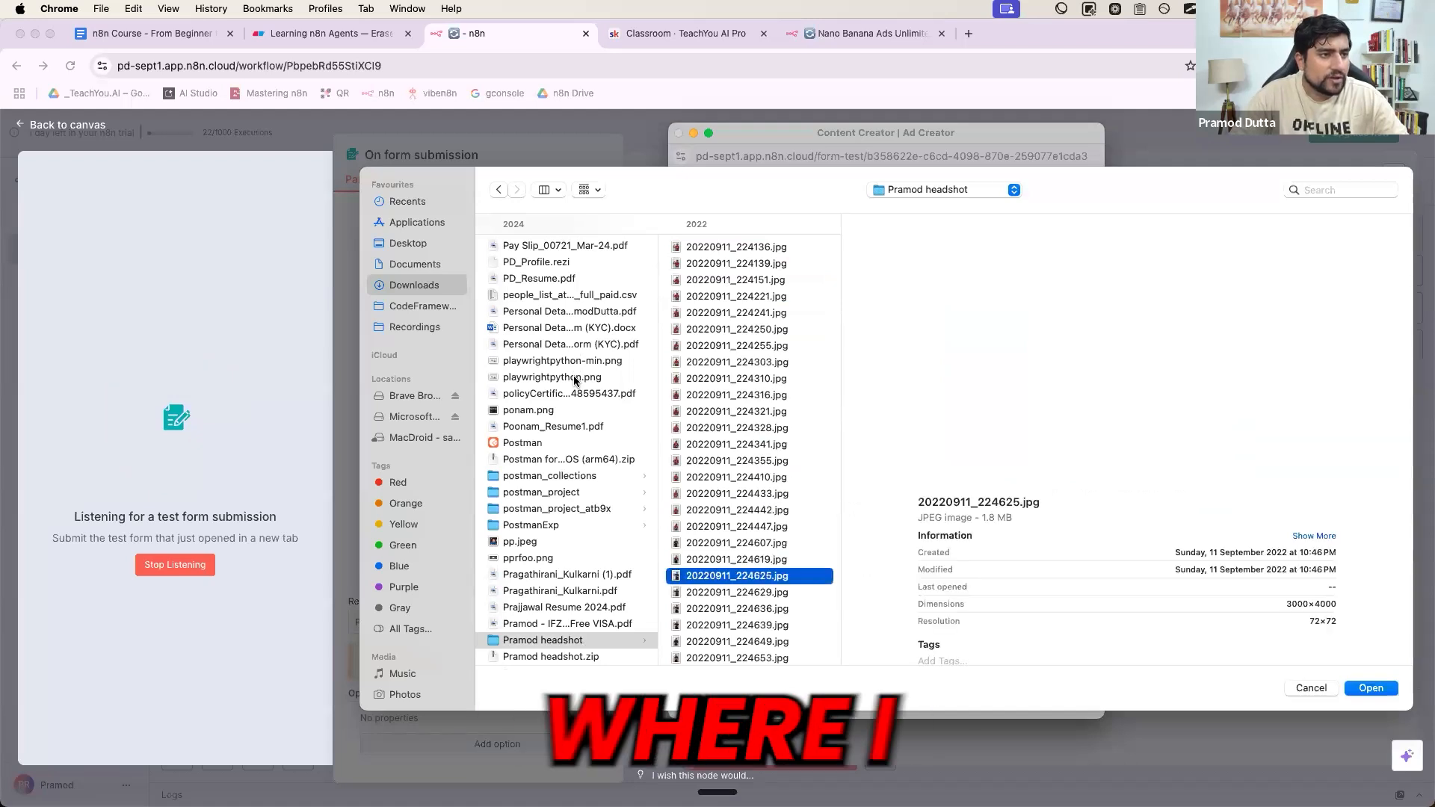
{"action": "key", "text": "Up"}
{"action": "key", "text": "Up"}
{"action": "key", "text": "Up"}
{"action": "key", "text": "Up"}
{"action": "key", "text": "Down"}
{"action": "key", "text": "Return"}
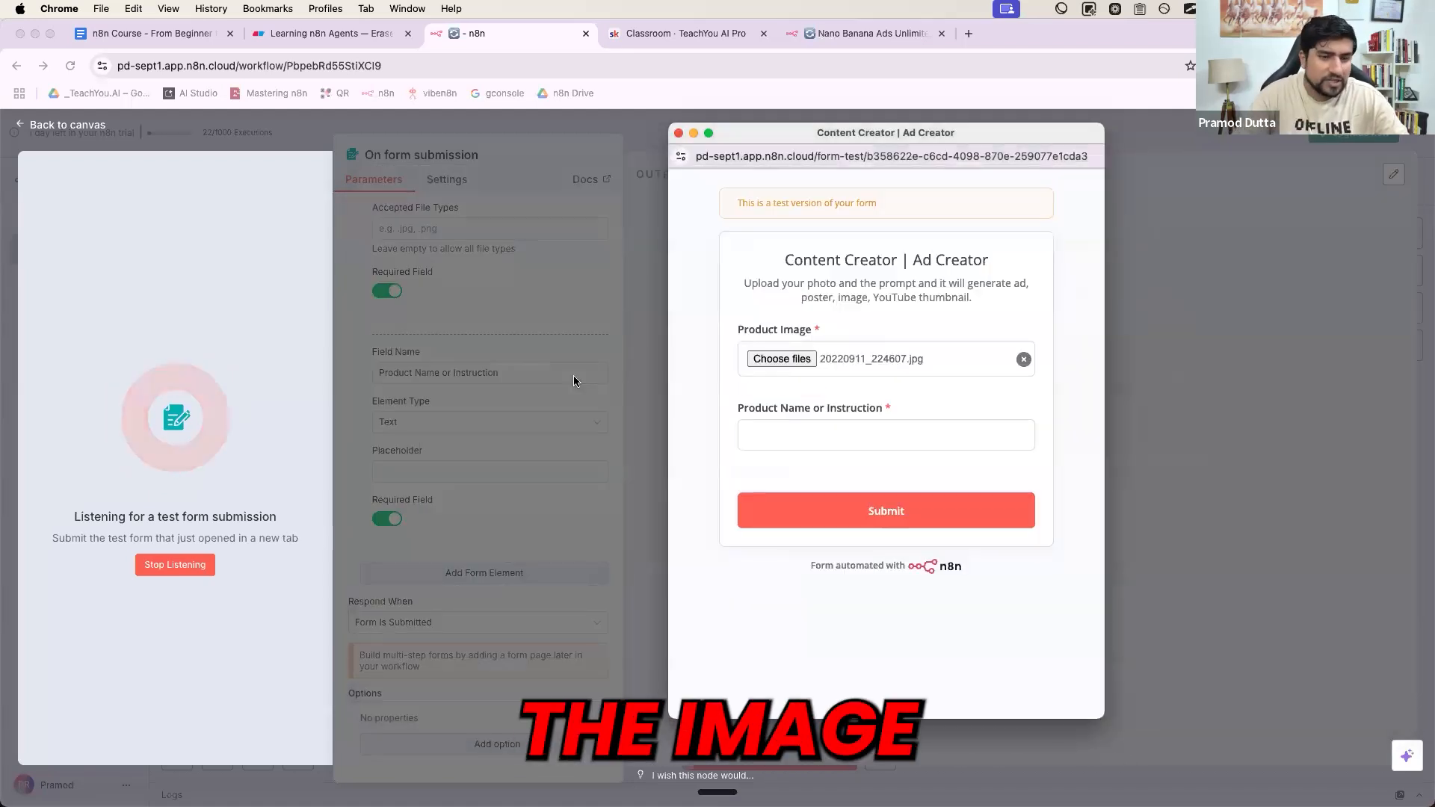
Step: Switch to the Learning n8n Agents document and insert a divider line below the Result section
{"action": "left_click", "coordinate": [773, 441]}
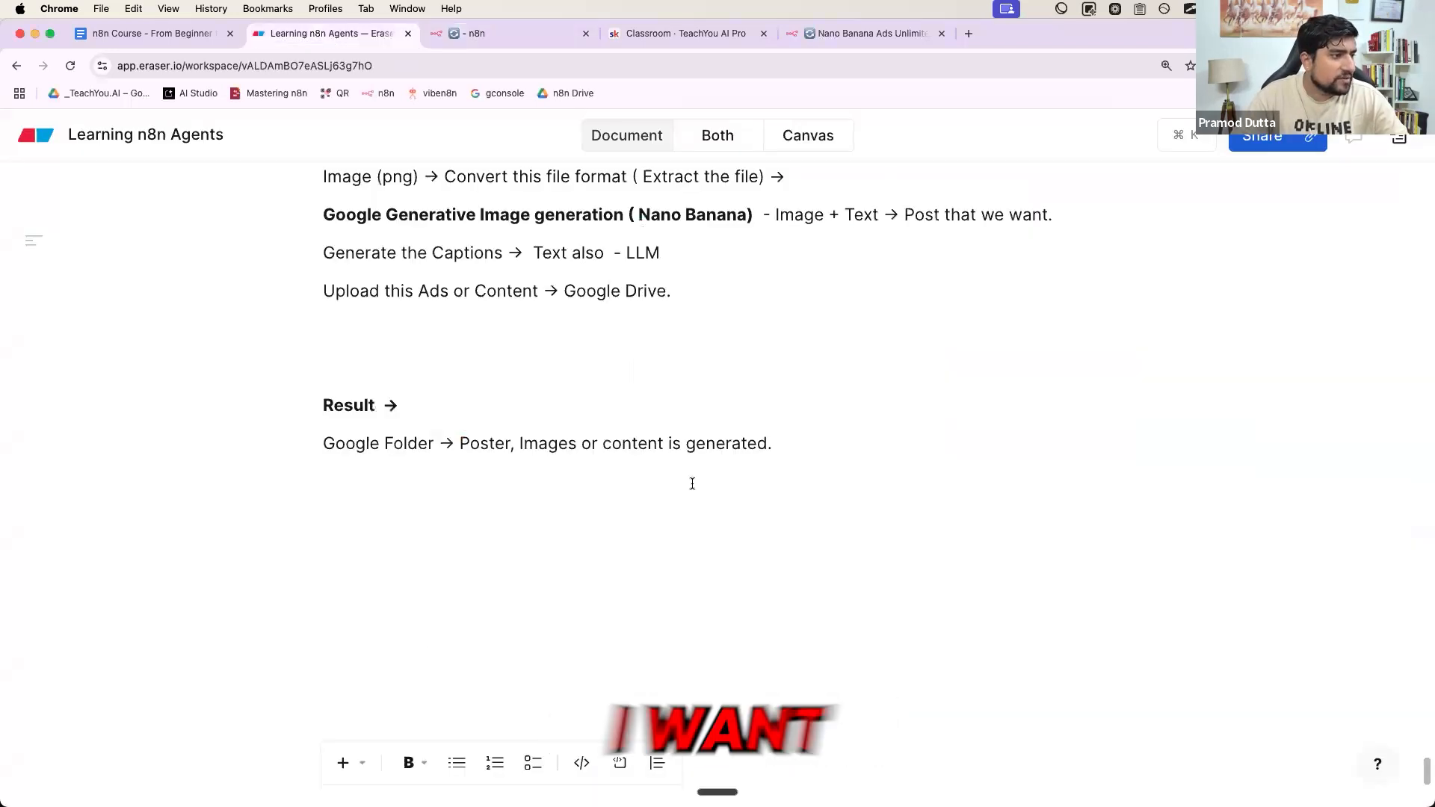
{"action": "scroll", "coordinate": [841, 433], "scroll_direction": "down", "scroll_amount": 1}
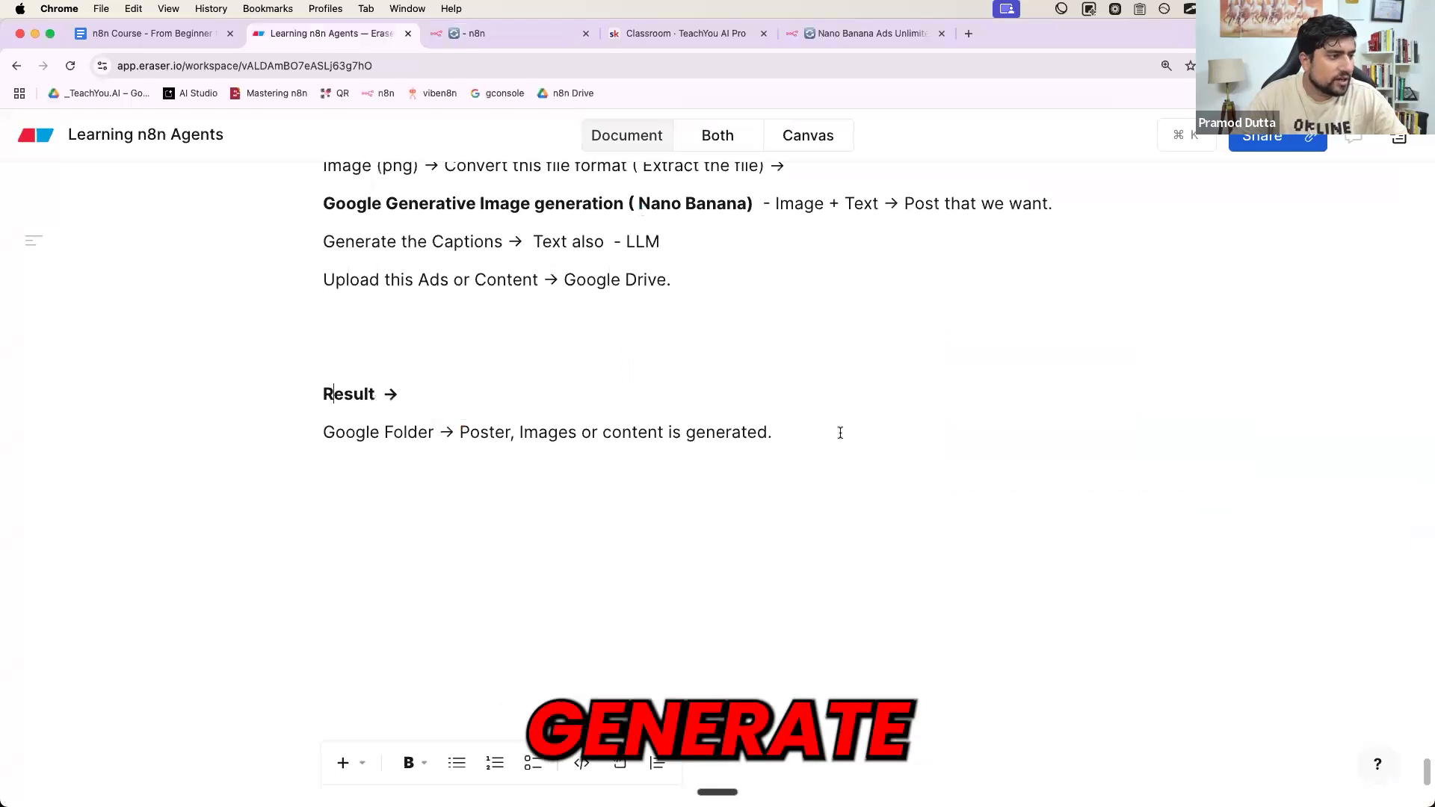
{"action": "left_click", "coordinate": [343, 764]}
{"action": "left_click", "coordinate": [376, 706]}
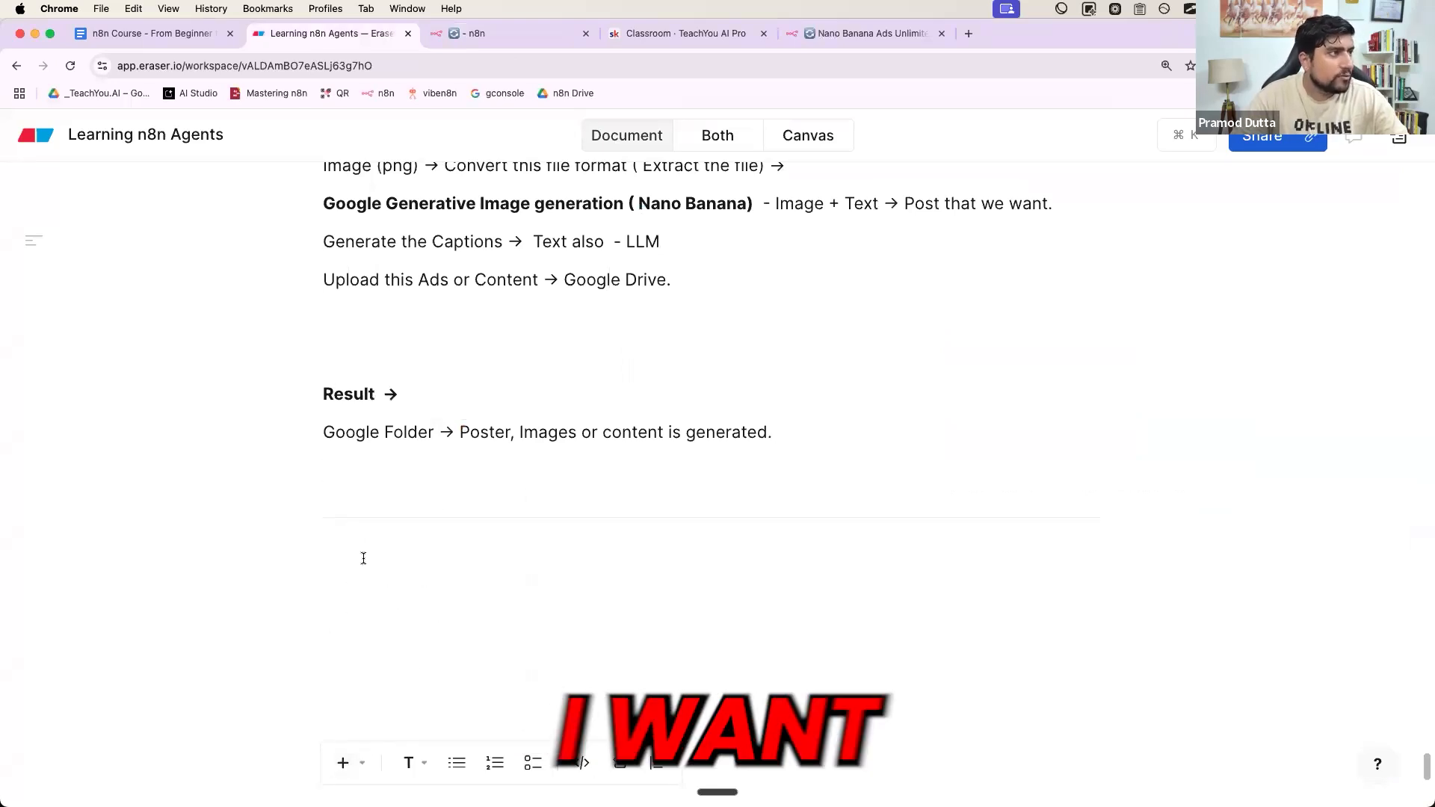
Step: View the webinar poster in the Xnapper window, and add a "Prompt" line below the document's divider
{"action": "key", "text": "ctrl+Up"}
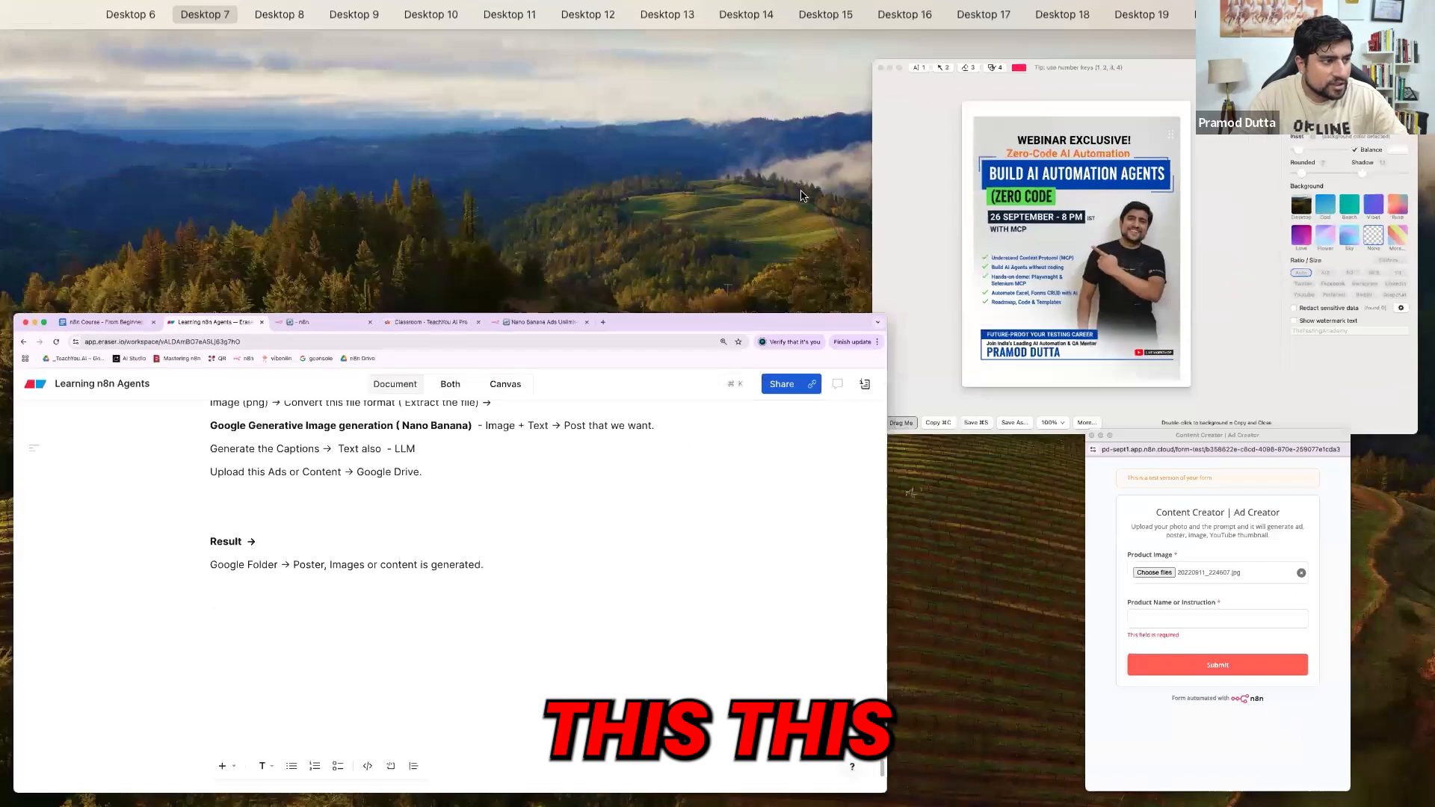
{"action": "left_click", "coordinate": [747, 448]}
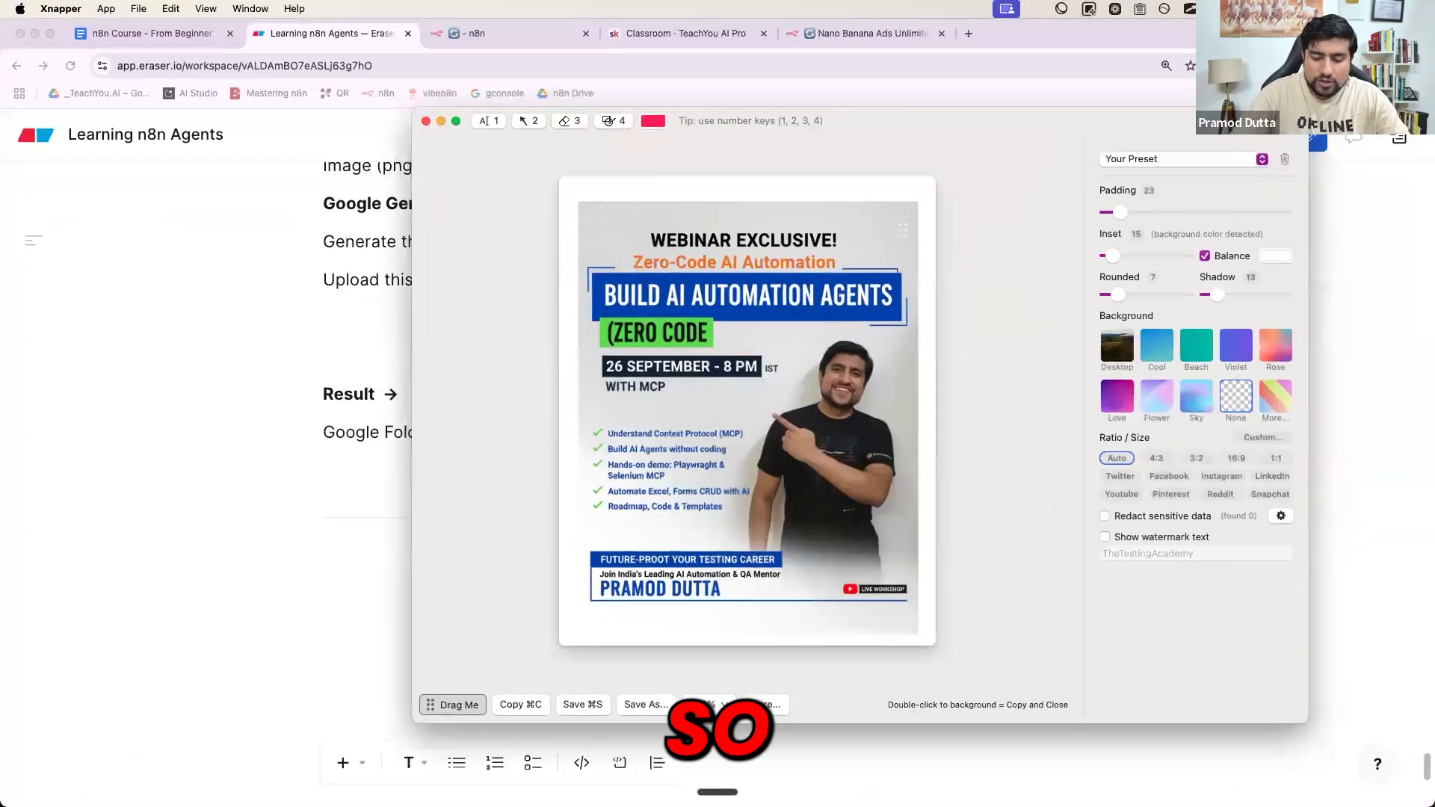
{"action": "type", "text": "Prompt"}
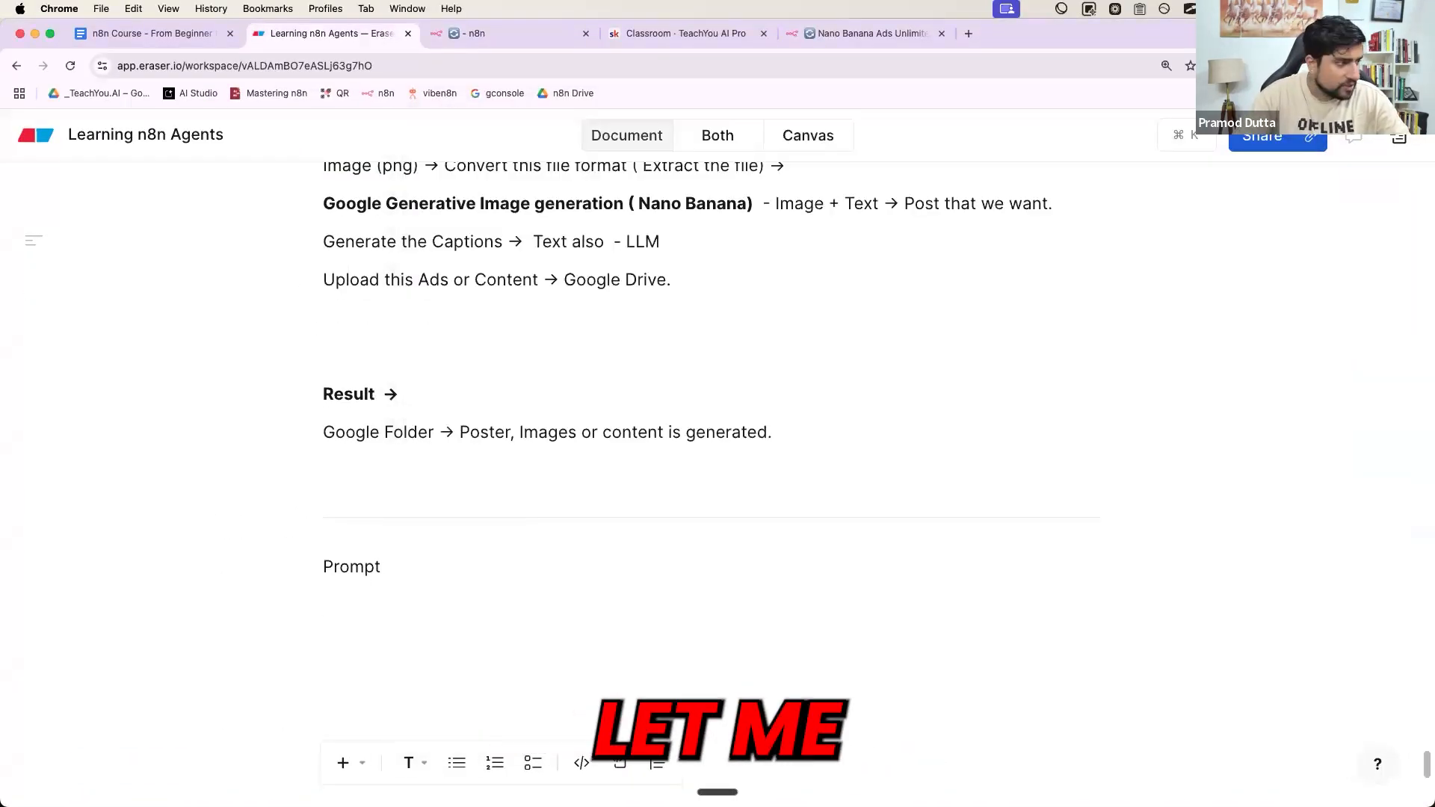
Step: Paste the saved webinar poster prompt starting "I want you to create the Poster" from the clipboard history below the "Prompt" line
{"action": "key", "text": "Return"}
{"action": "key", "text": "super+shift+v"}
{"action": "key", "text": "Down"}
{"action": "key", "text": "Right"}
{"action": "key", "text": "Down"}
{"action": "key", "text": "Down"}
{"action": "key", "text": "Down"}
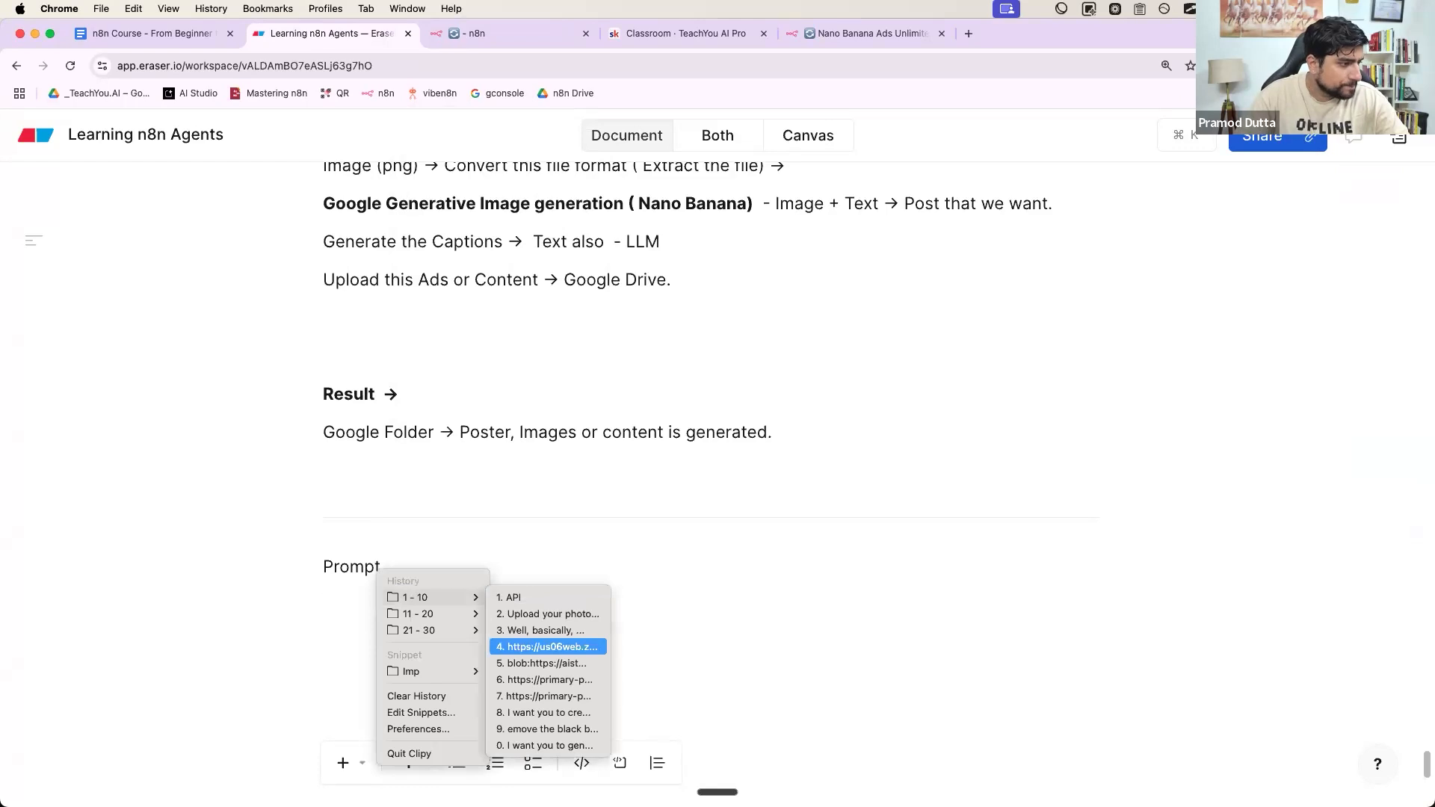
{"action": "key", "text": "Return"}
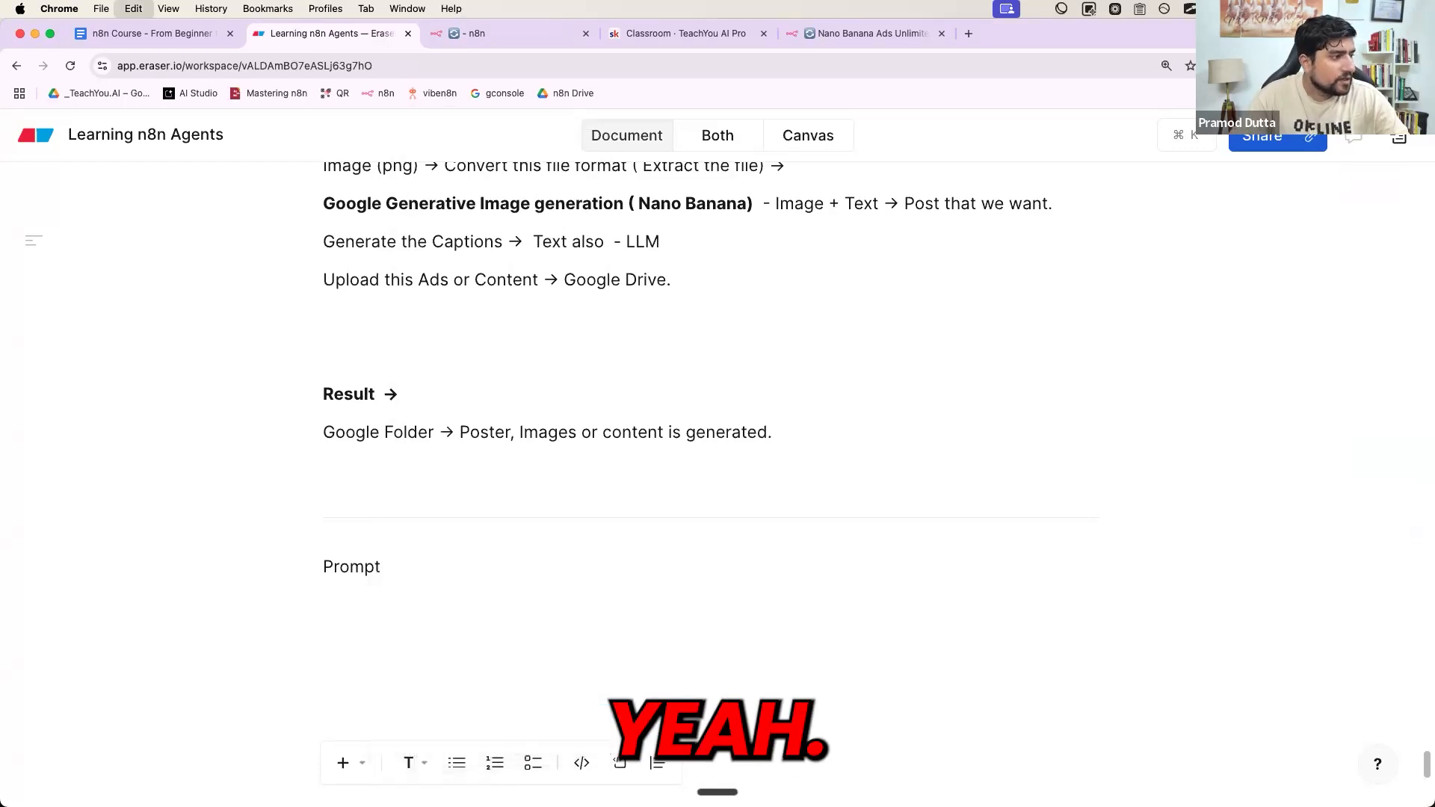
Step: Change the webinar date in the pasted prompt to 27 September
{"action": "left_click_drag", "start_coordinate": [322, 288], "coordinate": [853, 304]}
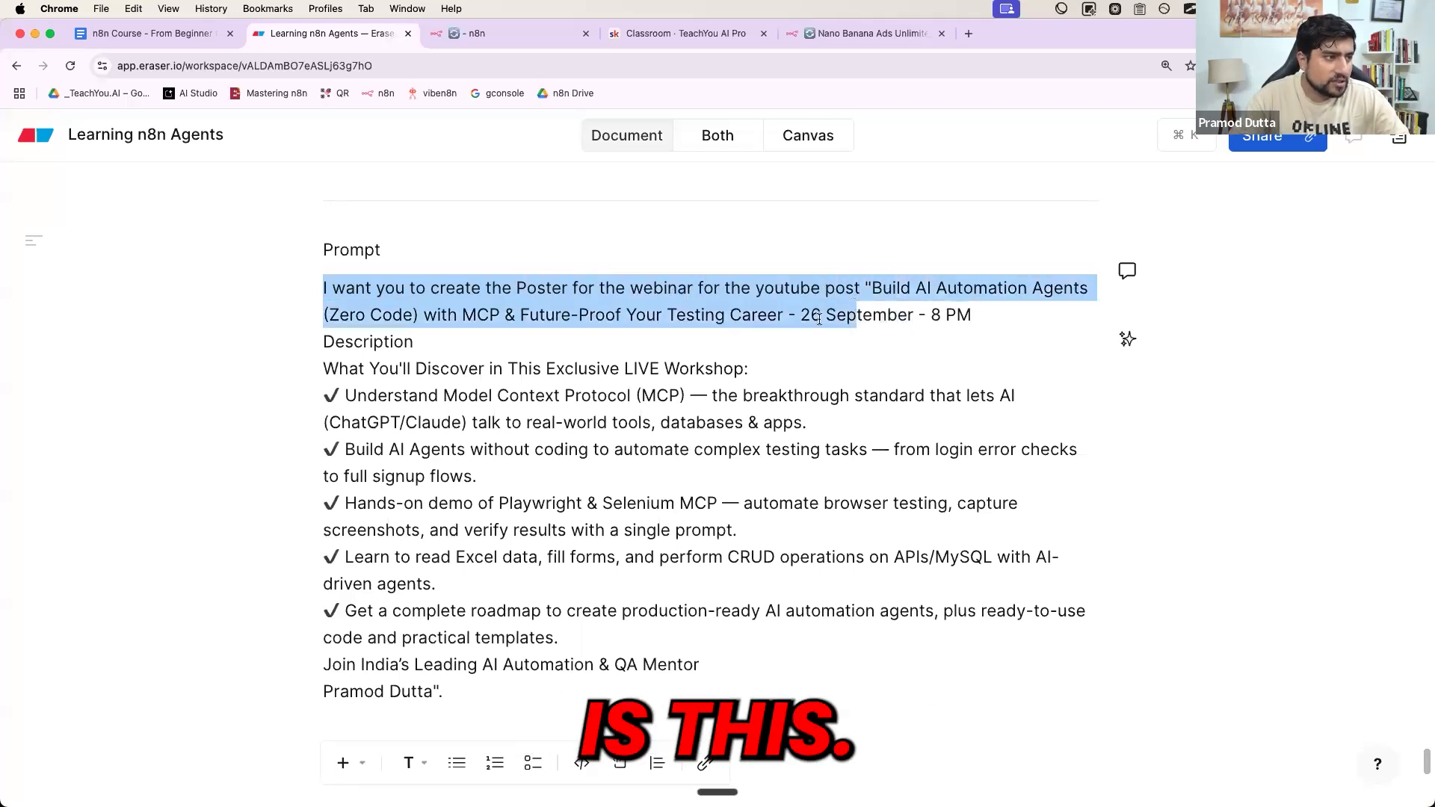
{"action": "left_click", "coordinate": [819, 317]}
{"action": "key", "text": "BackSpace"}
{"action": "type", "text": "9"}
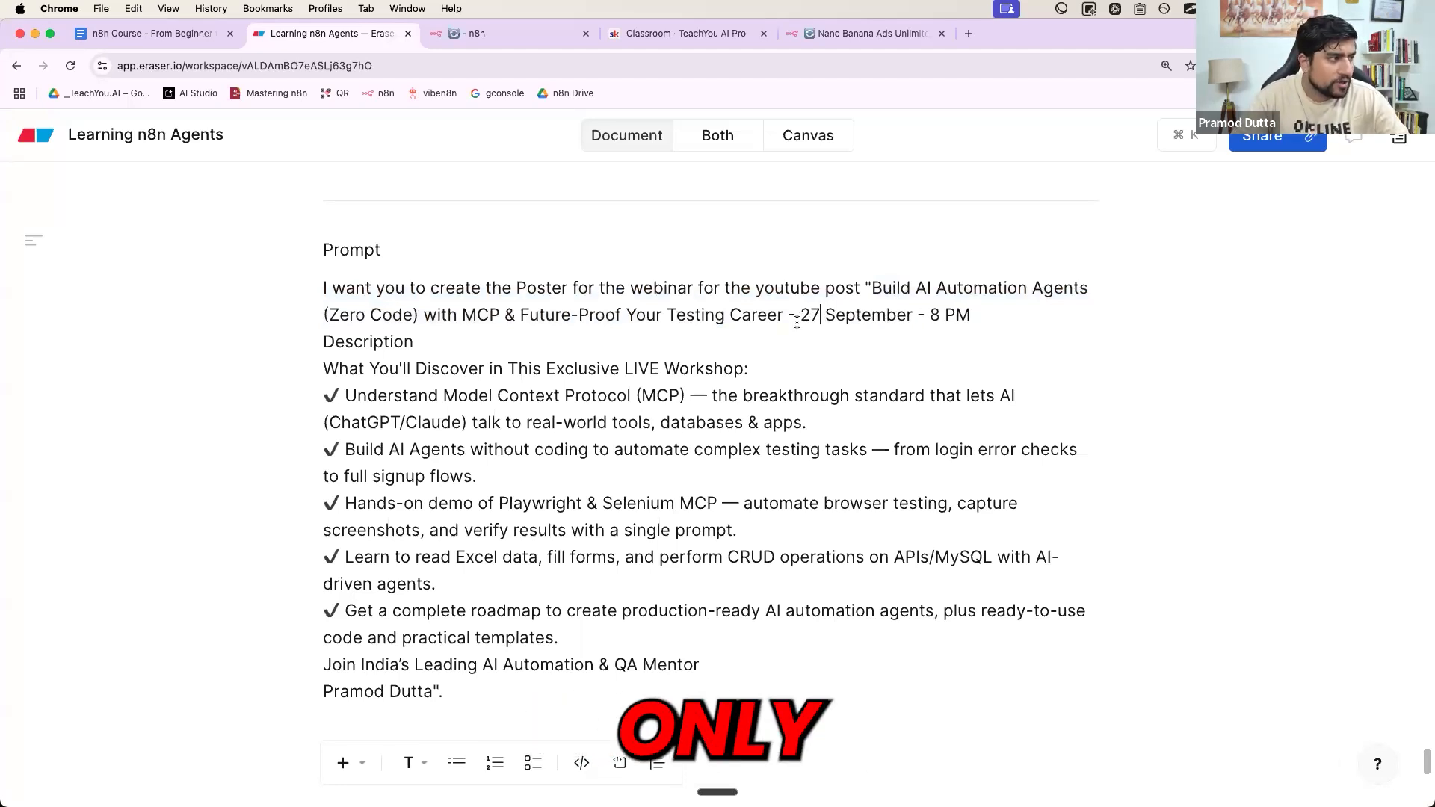
{"action": "left_click", "coordinate": [419, 315]}
{"action": "type", "text": "\""}
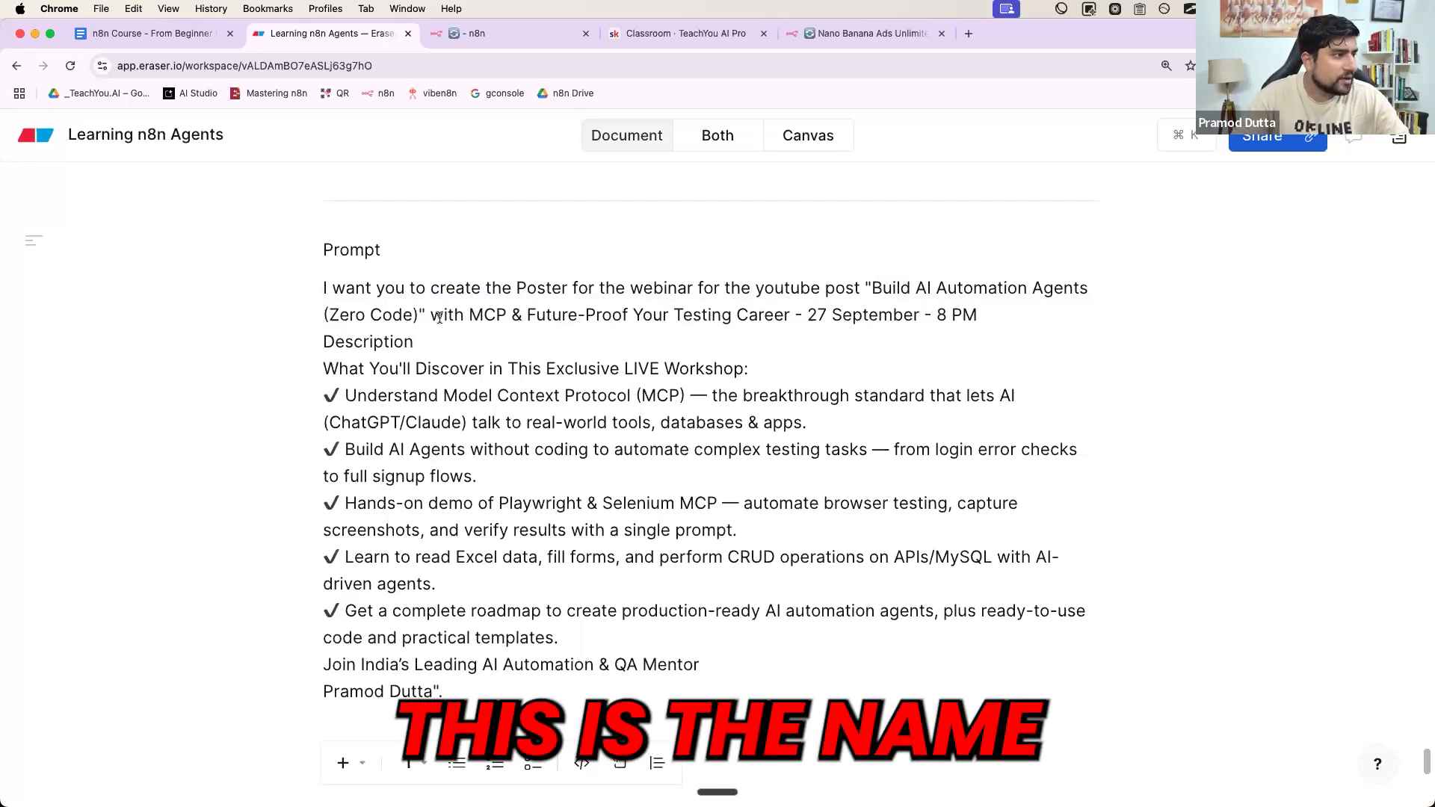
{"action": "key", "text": "BackSpace"}
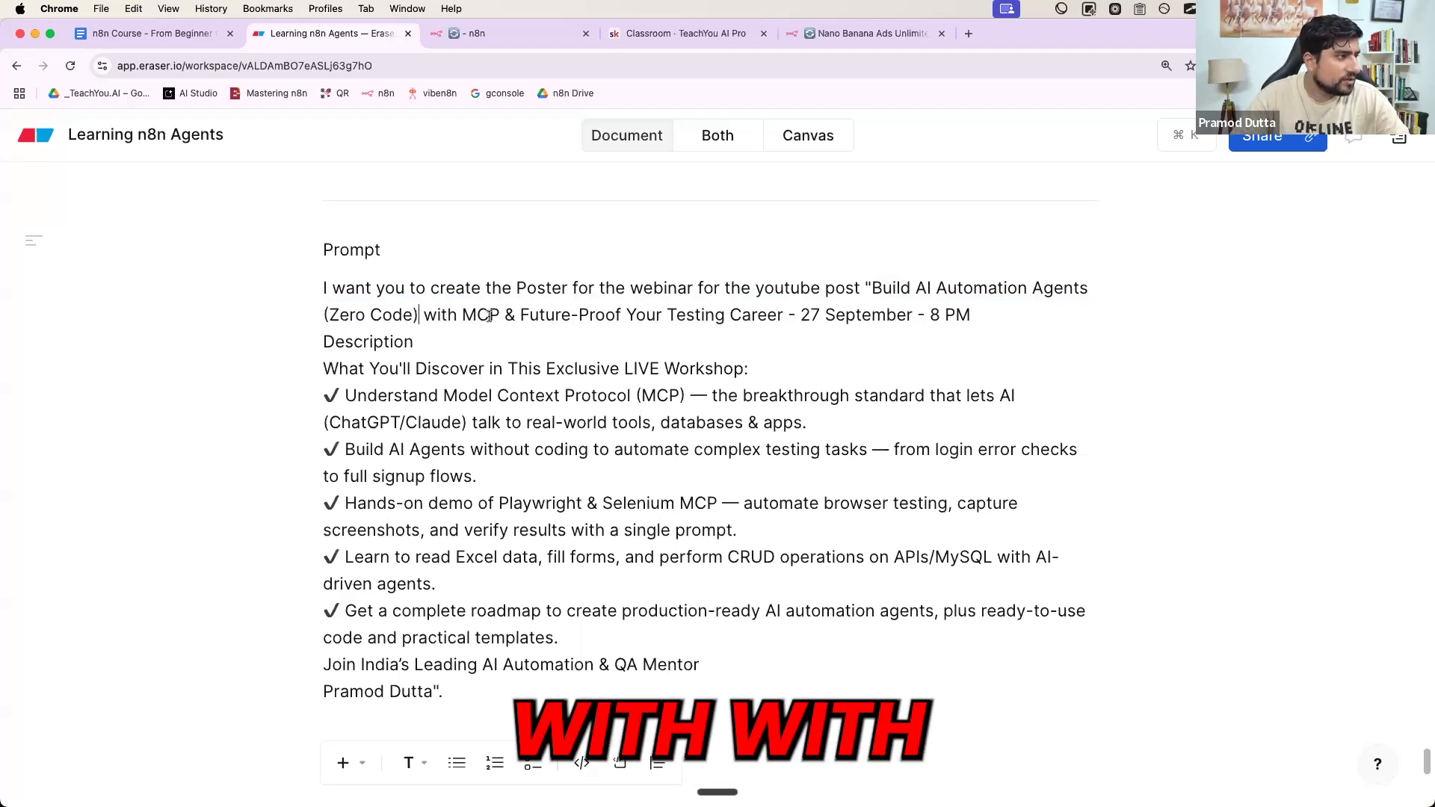
Step: Remove the parentheses around "Zero Code" in the webinar title
{"action": "left_click", "coordinate": [330, 316]}
{"action": "key", "text": "BackSpace"}
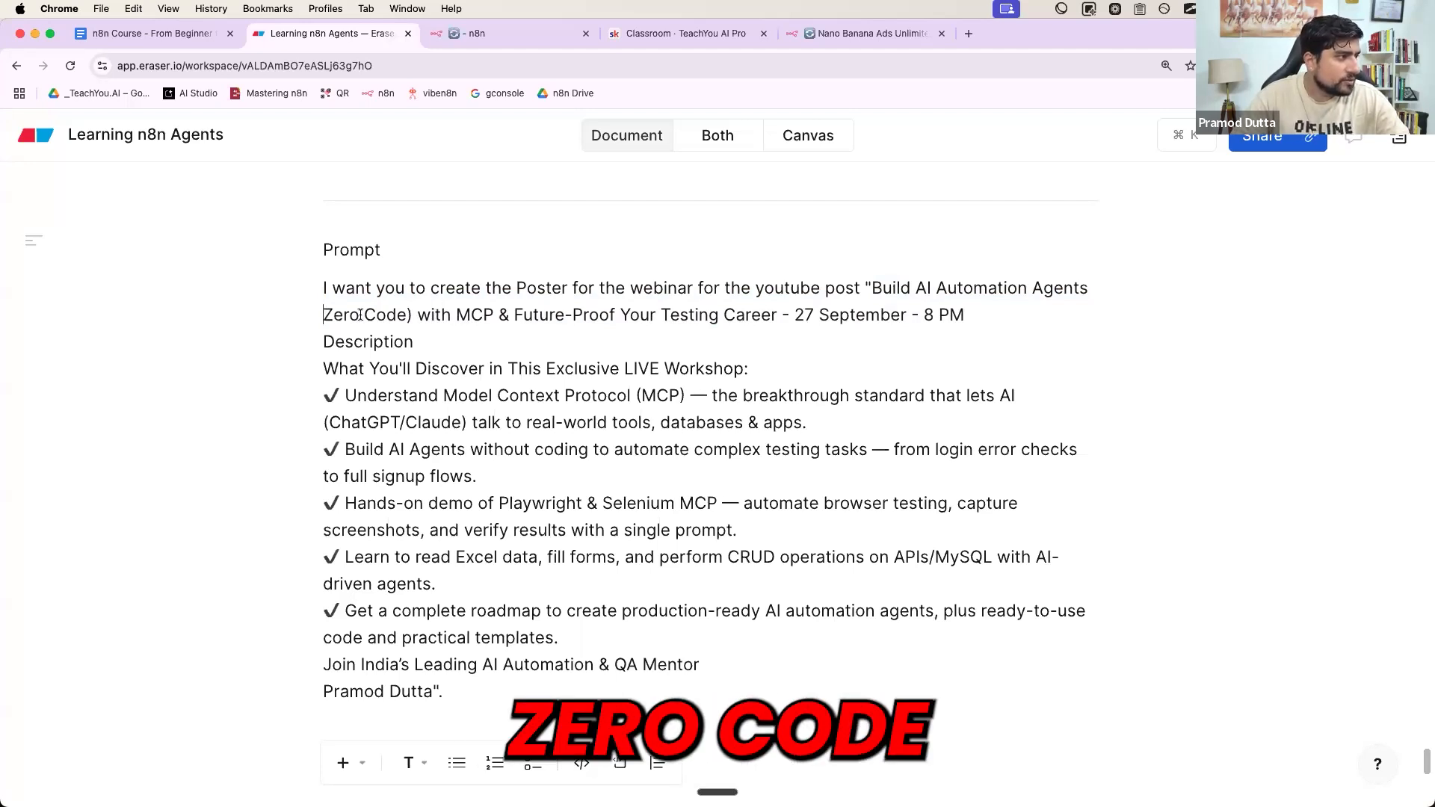
{"action": "left_click", "coordinate": [409, 315]}
{"action": "key", "text": "BackSpace"}
Step: Replace the dash before 27 September with "Date :" and add a closing quotation mark after "Career" in the title
{"action": "left_click", "coordinate": [789, 316]}
{"action": "key", "text": "BackSpace"}
{"action": "key", "text": "BackSpace"}
{"action": "type", "text": "Date "}
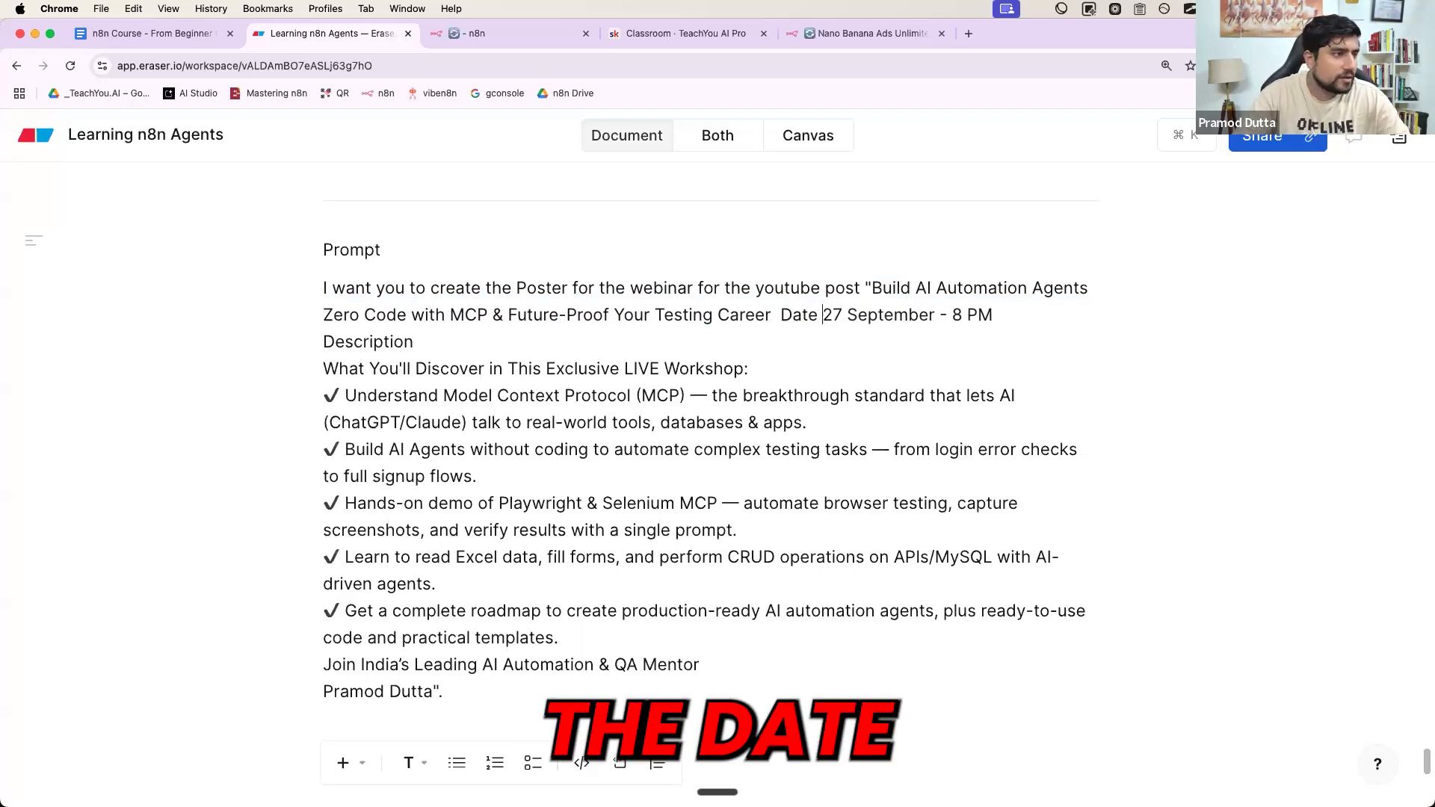
{"action": "type", "text": ":"}
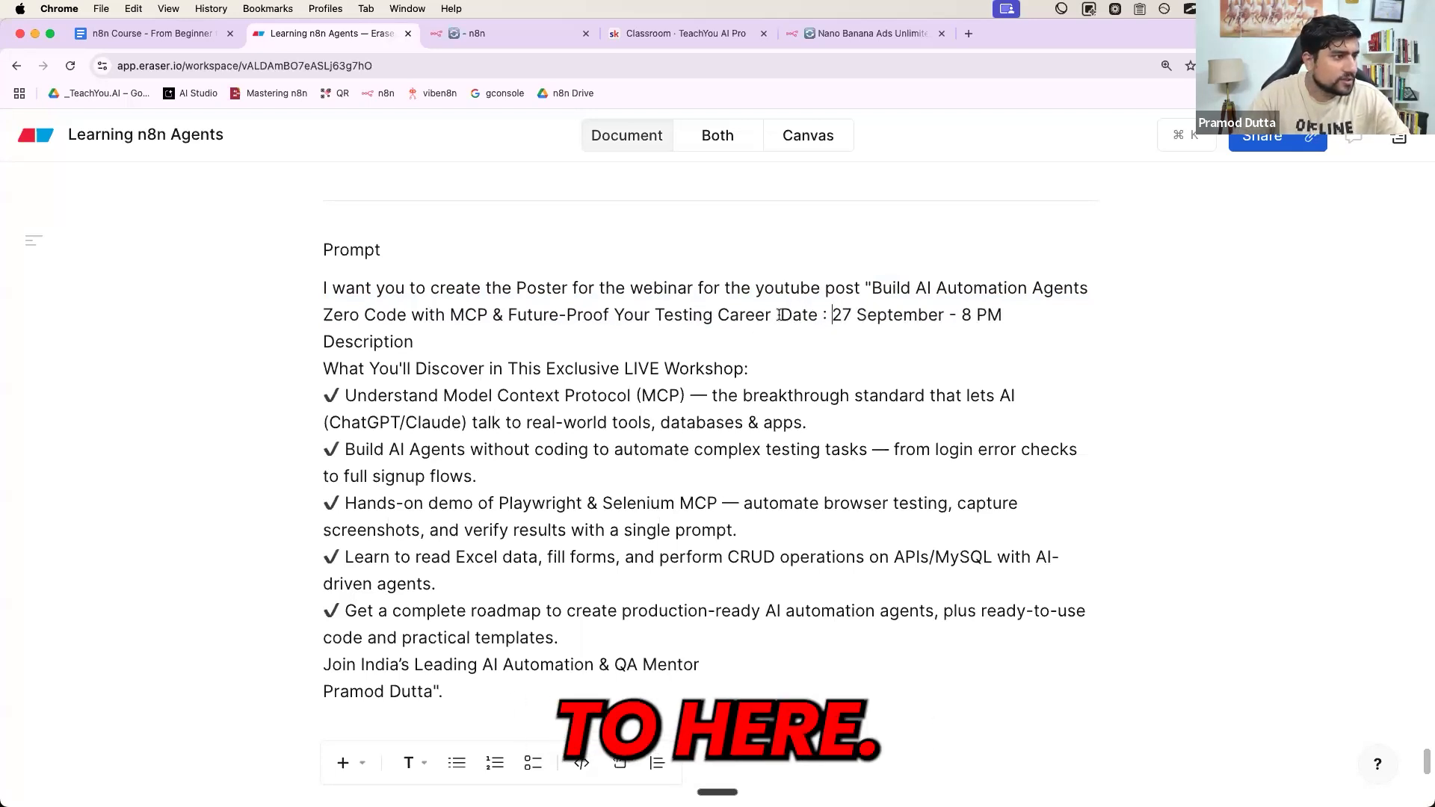
{"action": "left_click", "coordinate": [774, 315]}
{"action": "type", "text": "\""}
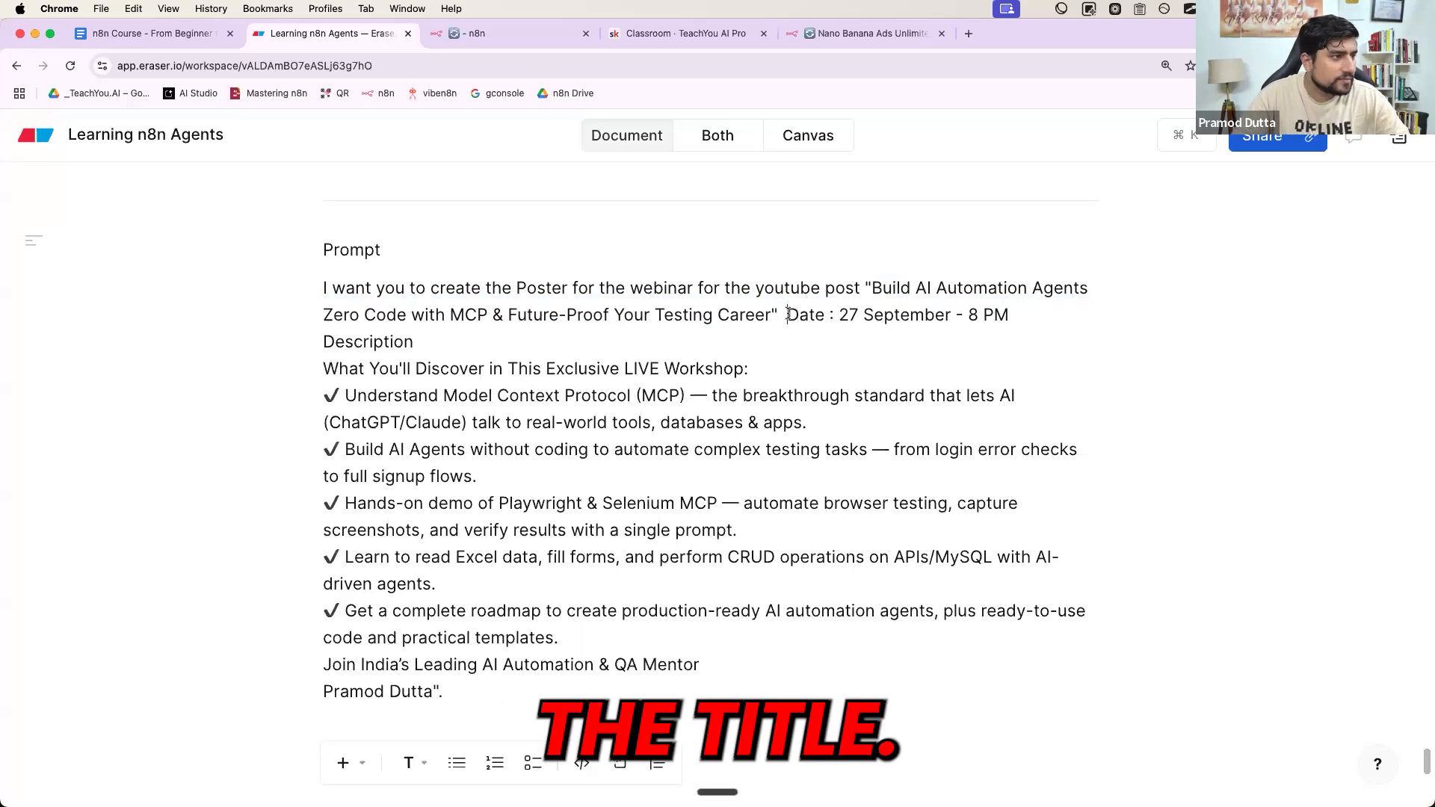
Step: Set the date line apart from the title and the description with blank lines, and make the "Prompt" heading bold
{"action": "left_click", "coordinate": [787, 314]}
{"action": "key", "text": "Return"}
{"action": "key", "text": "Return"}
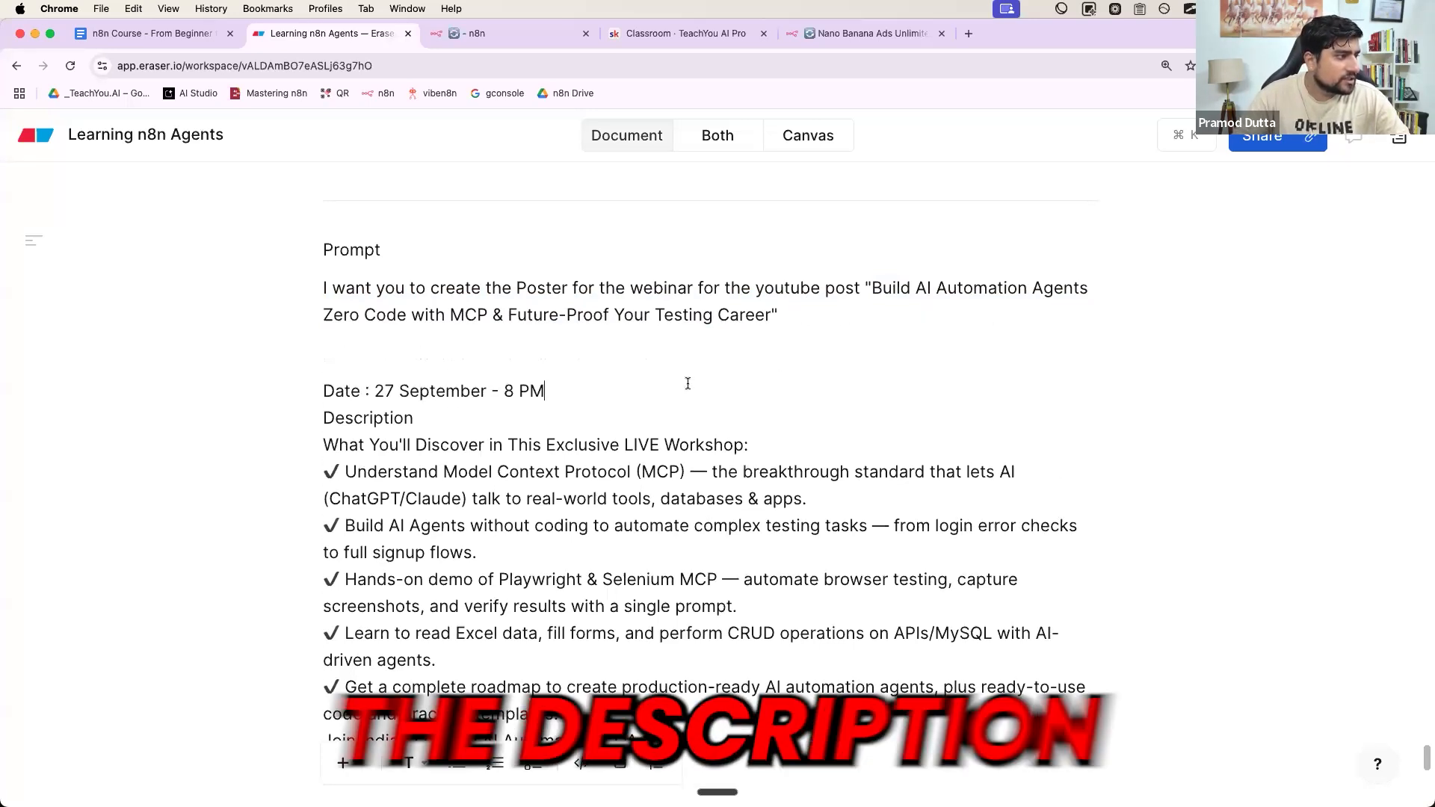
{"action": "scroll", "coordinate": [689, 383], "scroll_direction": "up", "scroll_amount": 5}
{"action": "scroll", "coordinate": [538, 380], "scroll_direction": "down", "scroll_amount": 7}
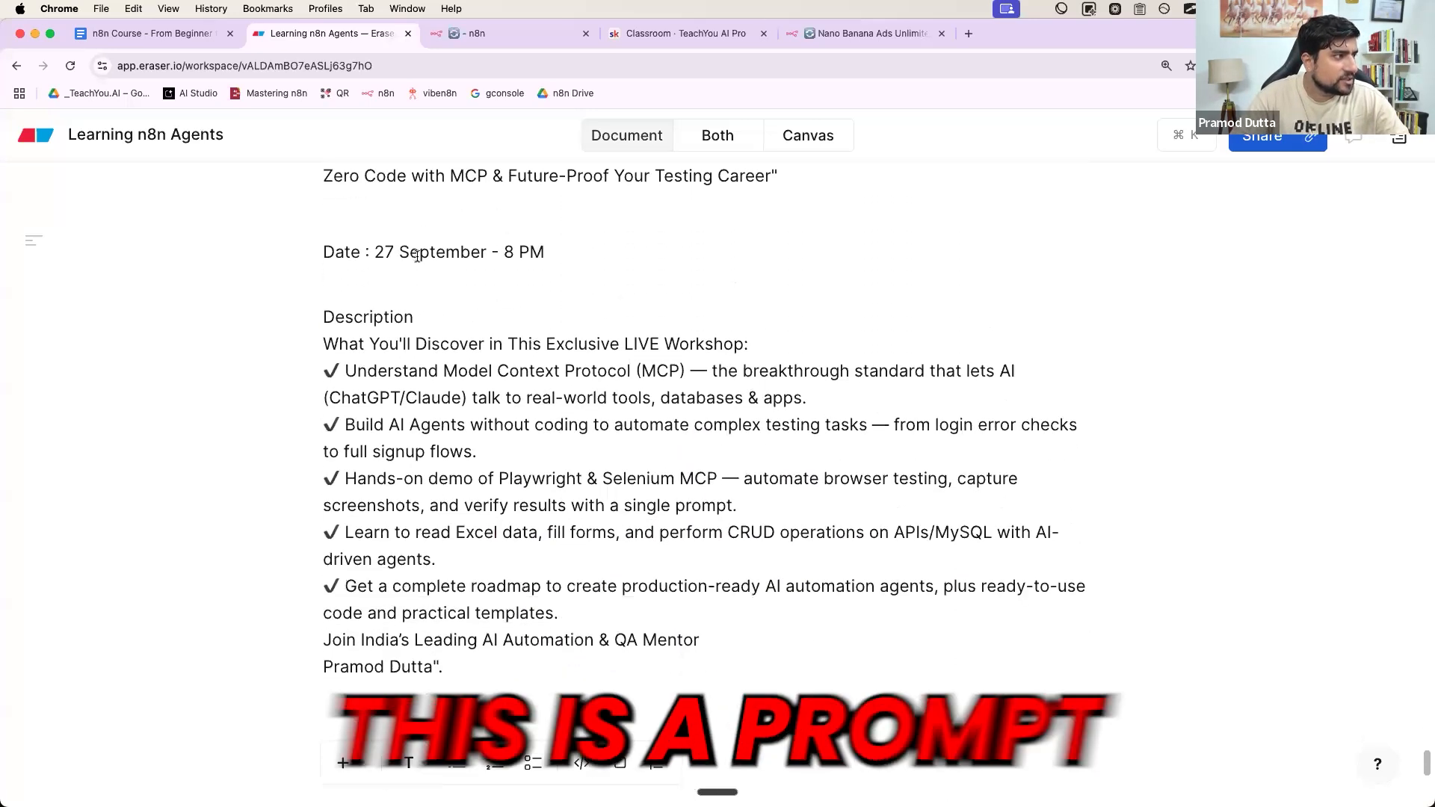
{"action": "scroll", "coordinate": [396, 198], "scroll_direction": "up", "scroll_amount": 1}
{"action": "left_click_drag", "start_coordinate": [289, 195], "coordinate": [381, 193]}
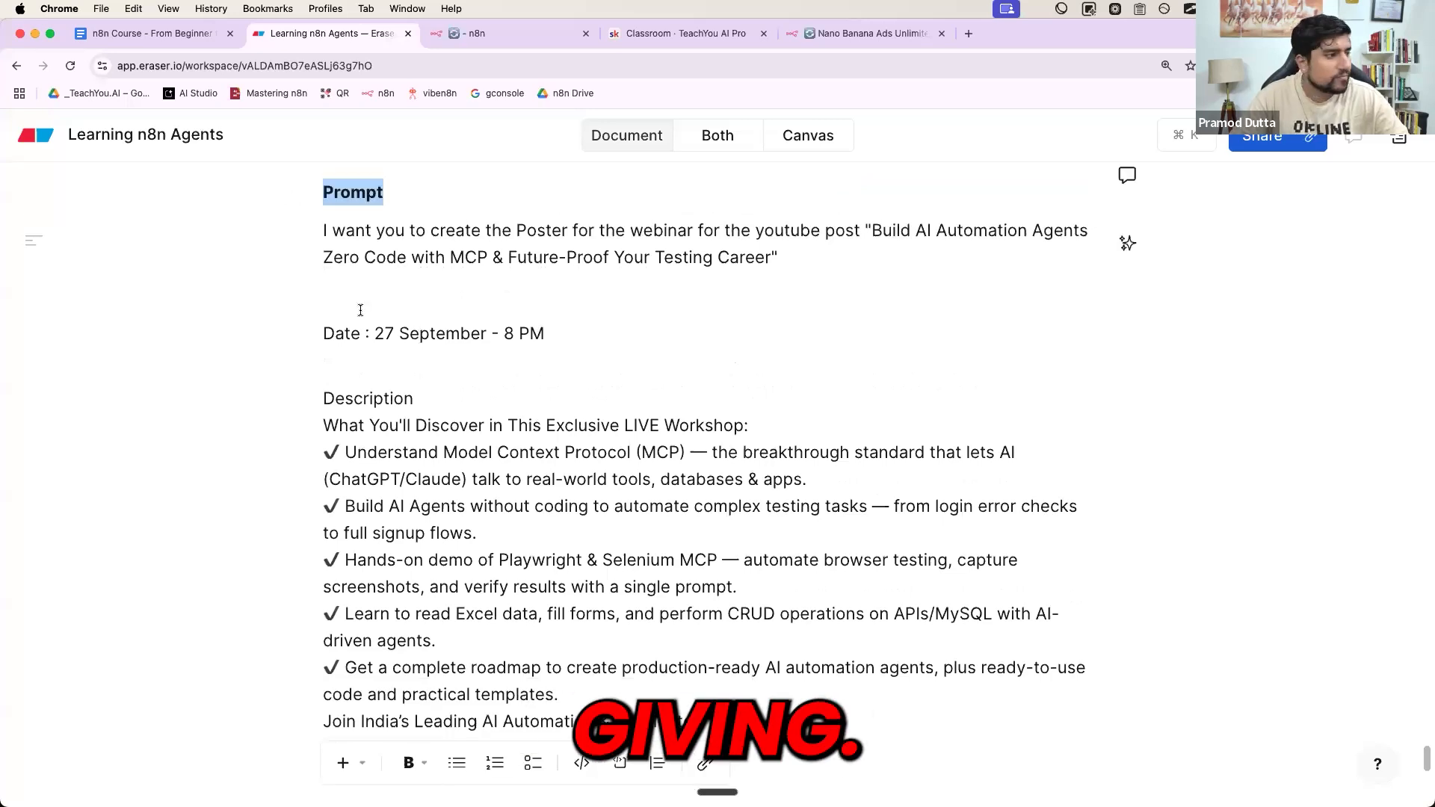
Step: Copy the full poster prompt from the document into the test form's Product Name or Instruction field
{"action": "scroll", "coordinate": [427, 587], "scroll_direction": "down", "scroll_amount": 2}
{"action": "left_click_drag", "start_coordinate": [456, 631], "coordinate": [321, 499]}
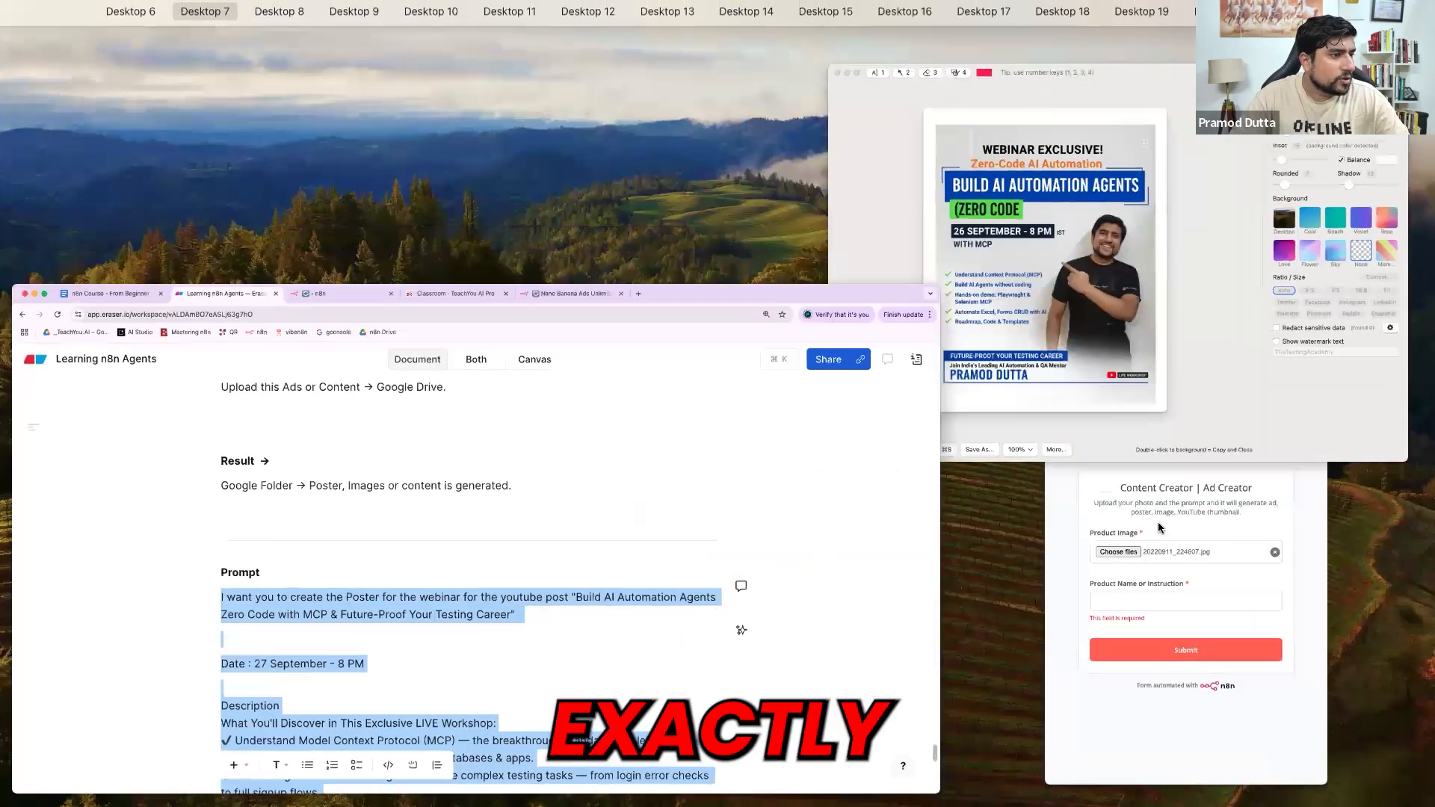
{"action": "left_click", "coordinate": [1158, 521]}
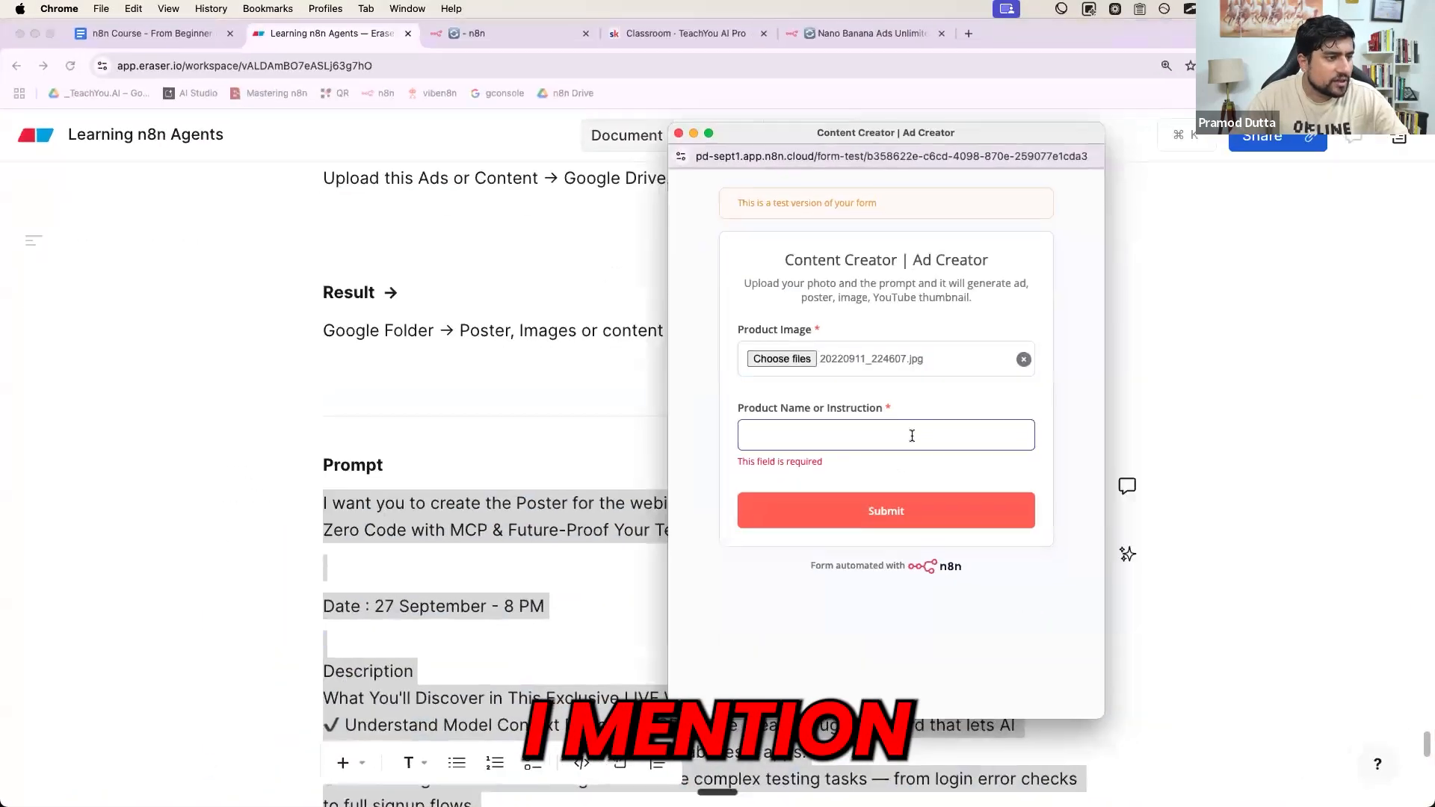
{"action": "key", "text": "super+v"}
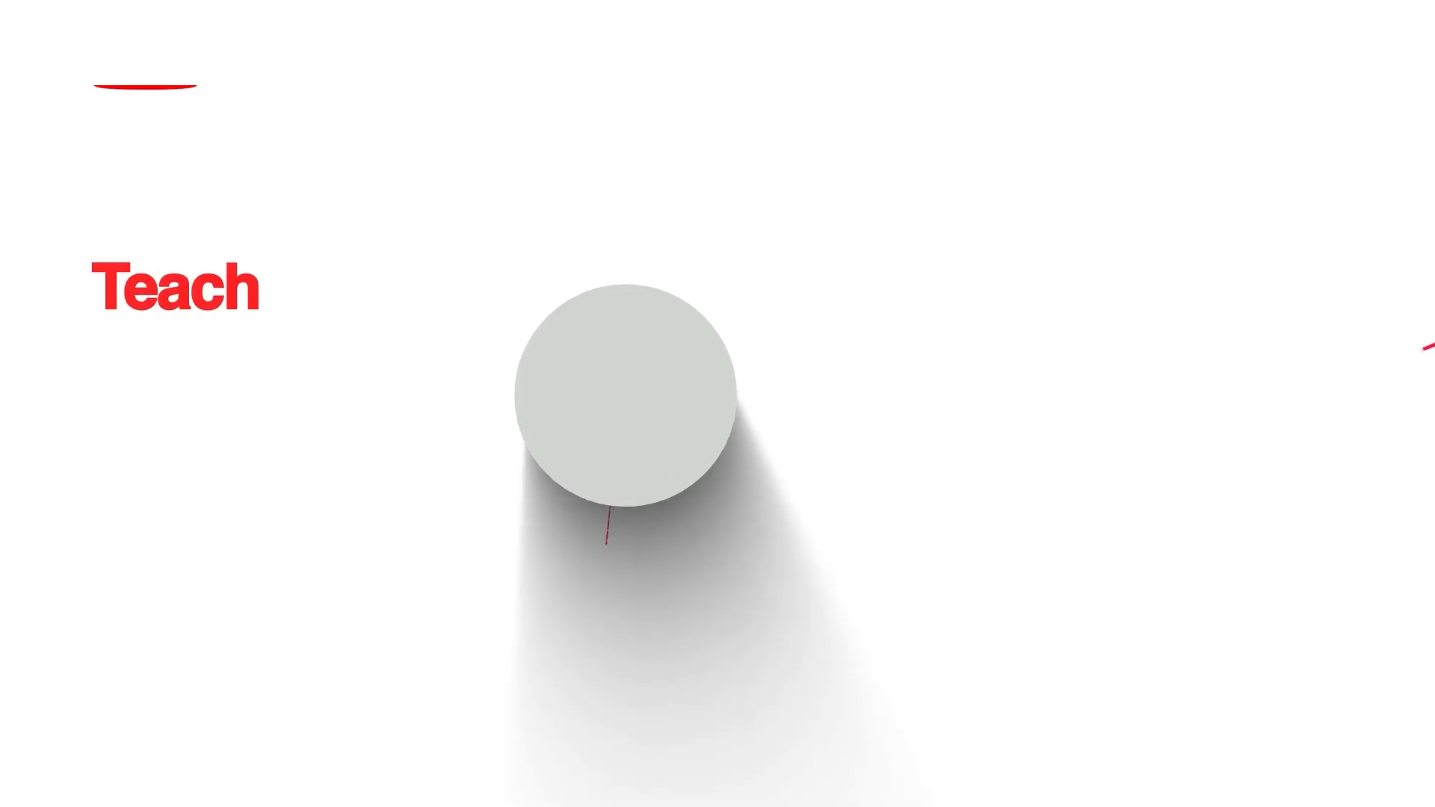